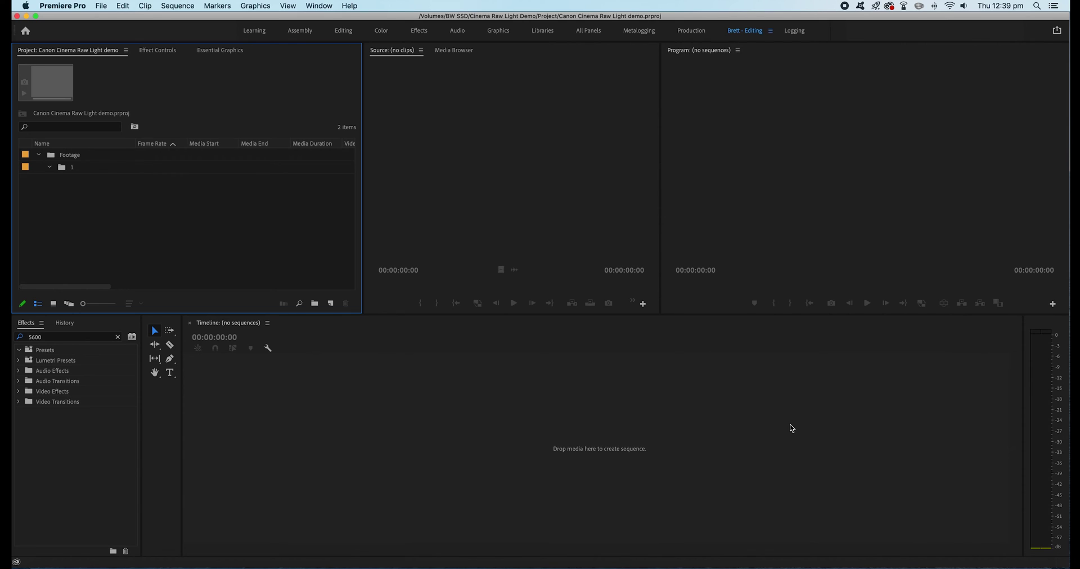
Browse the BW SSD drive to the Cinema Raw Light Demo raw footage folder REEL_024
left_click(471, 53)
left_click(428, 108)
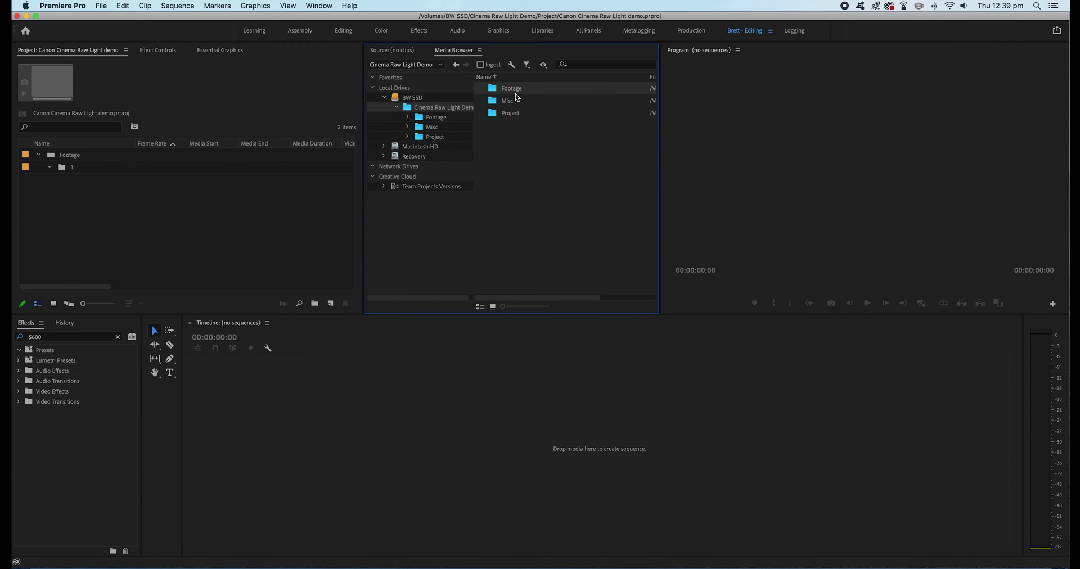
double_click(518, 92)
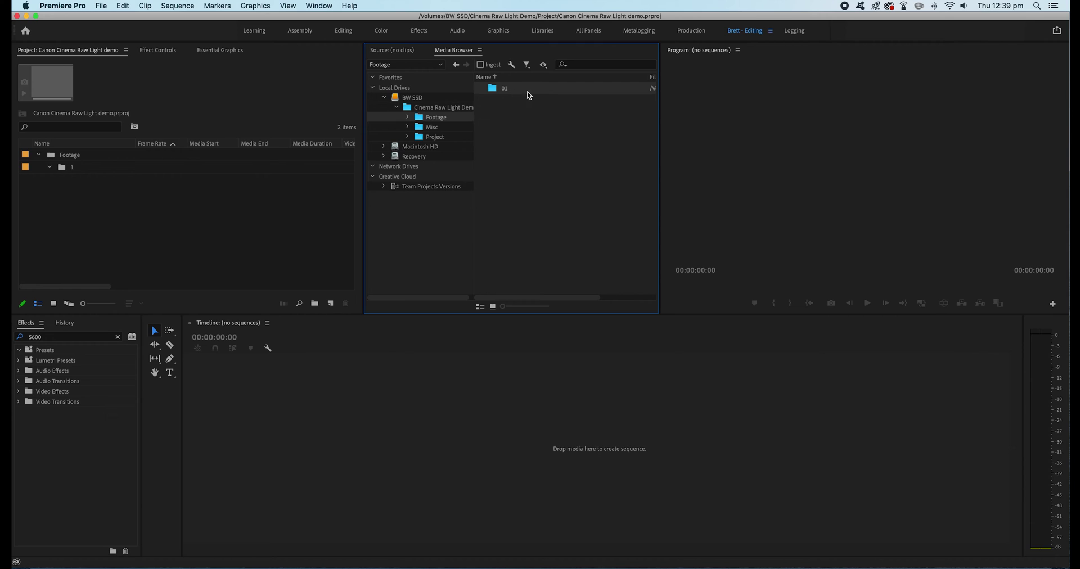
double_click(506, 90)
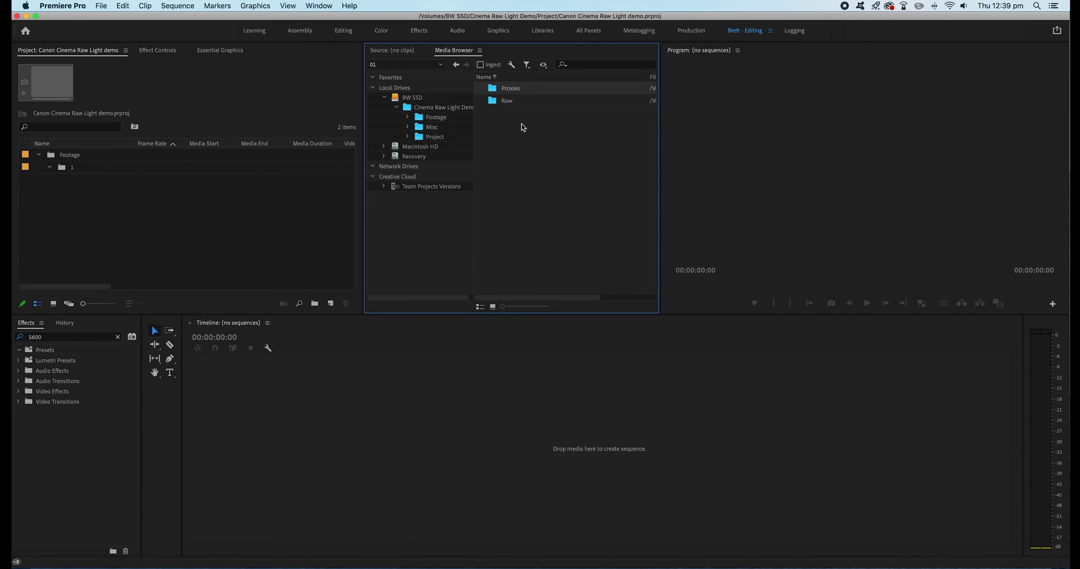
left_click(508, 102)
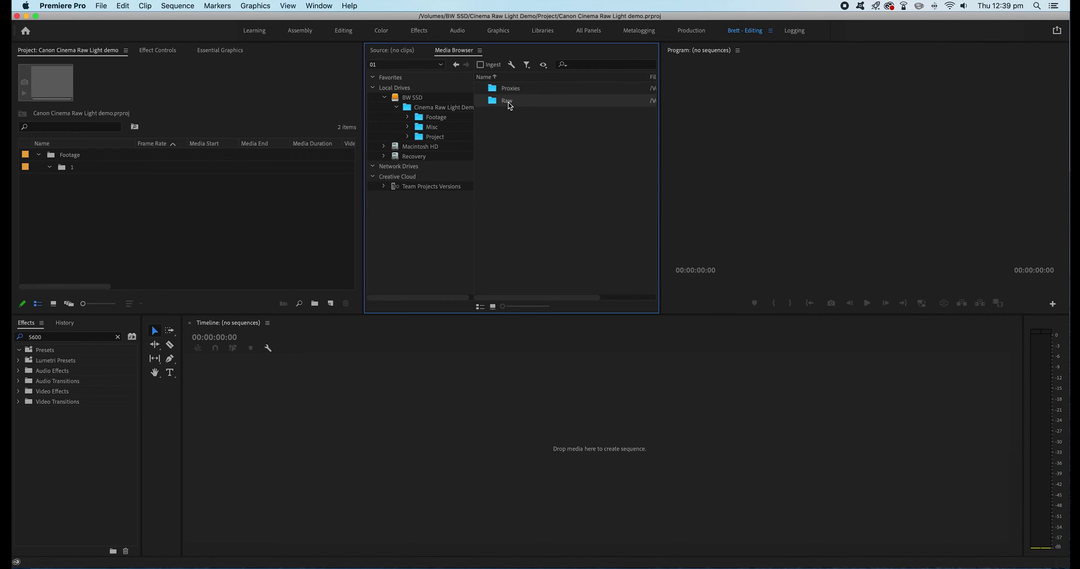
left_click(513, 90)
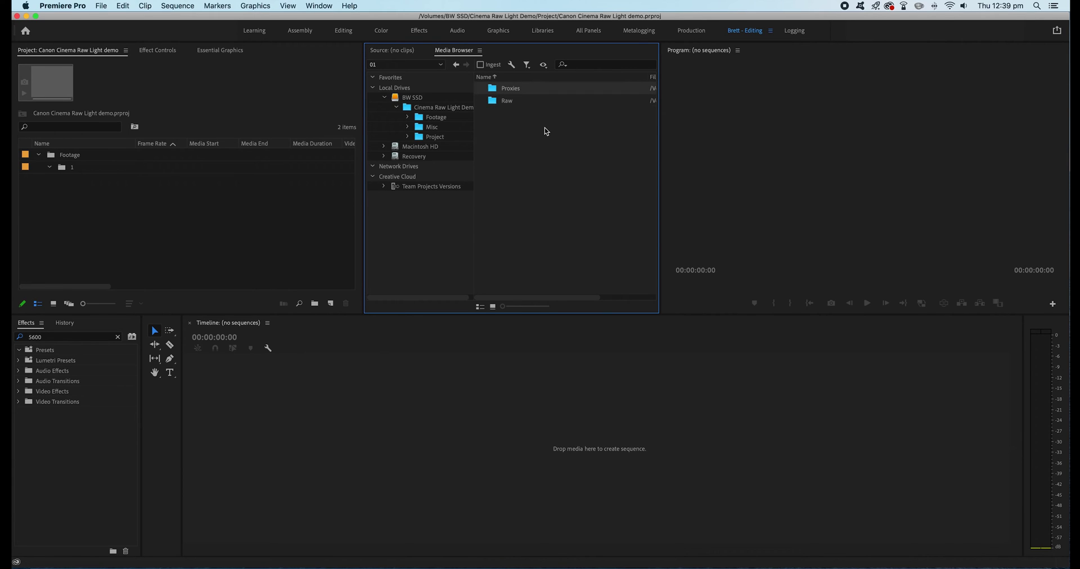
double_click(509, 101)
double_click(511, 90)
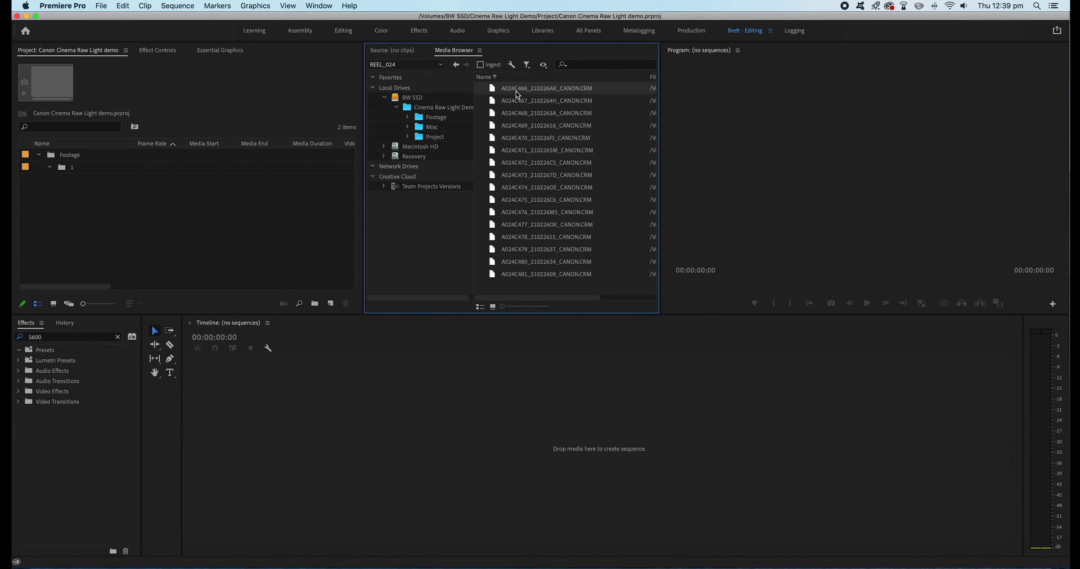
Import all the CRM clips from REEL_024 into bin 1 of the project
left_click(534, 275, "shift")
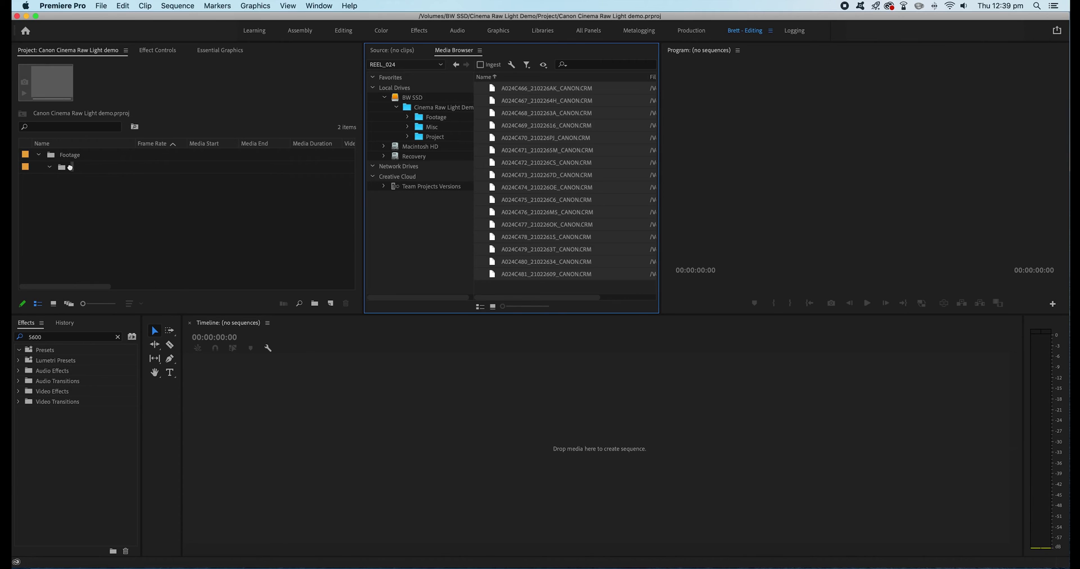
left_click_drag(70, 167, 70, 171)
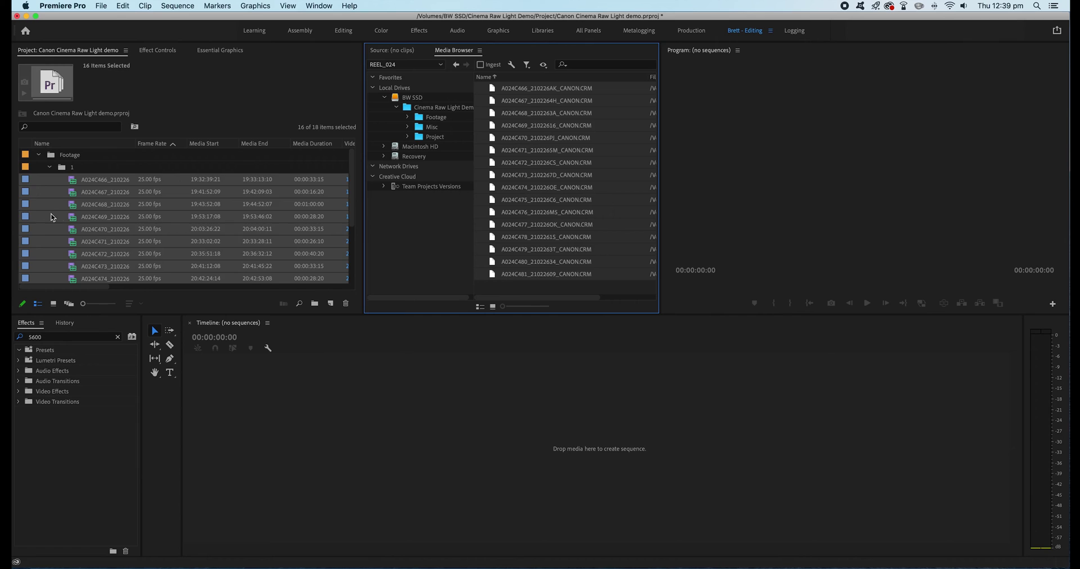
left_click(52, 218)
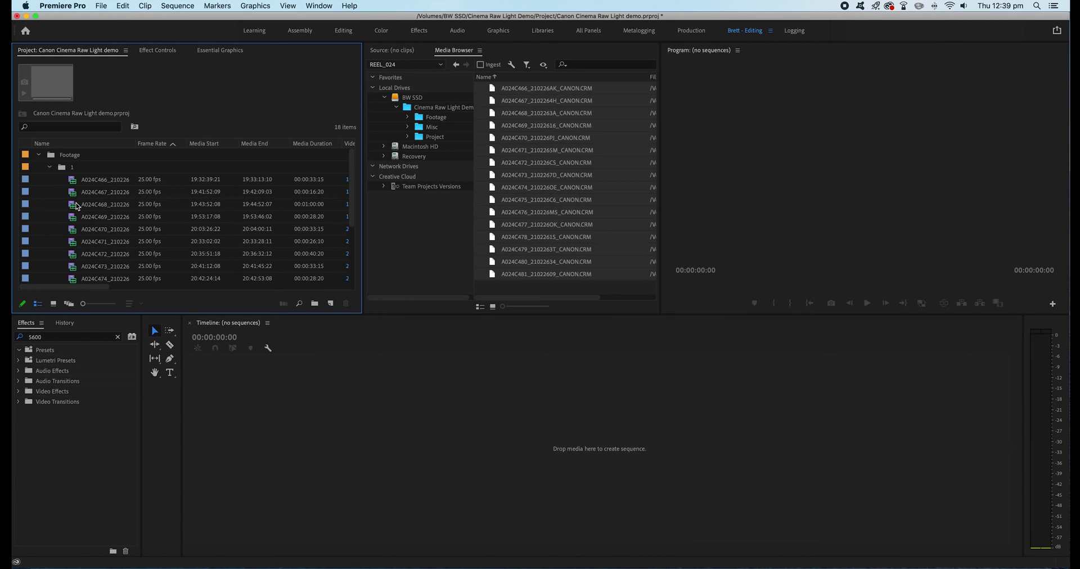
Preview clip A024C466_210226AK_CANON.CRM and examine its Canon Cinema RAW Light source settings
double_click(76, 181)
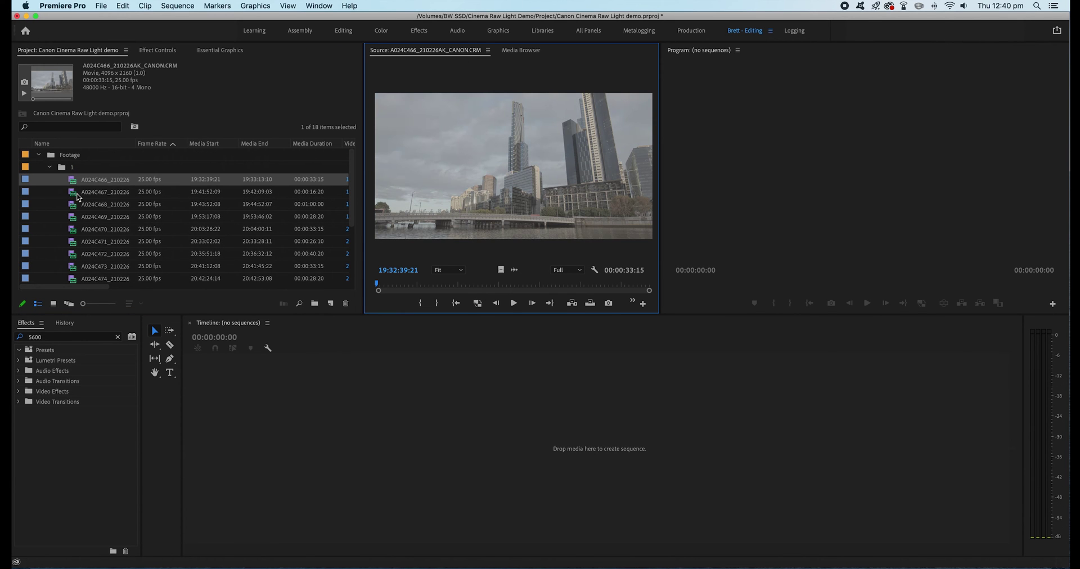
left_click(158, 51)
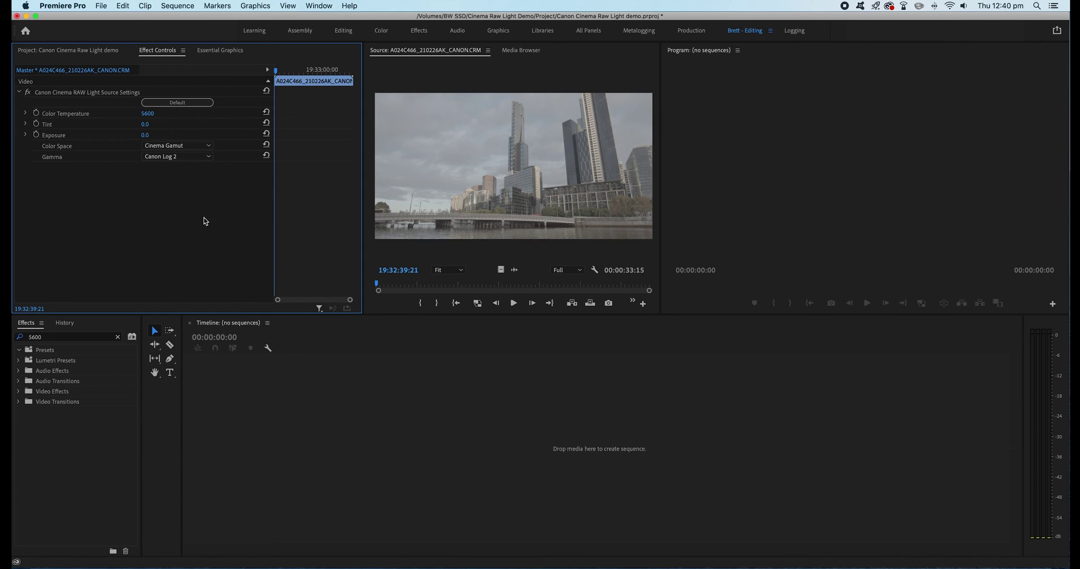
left_click(93, 52)
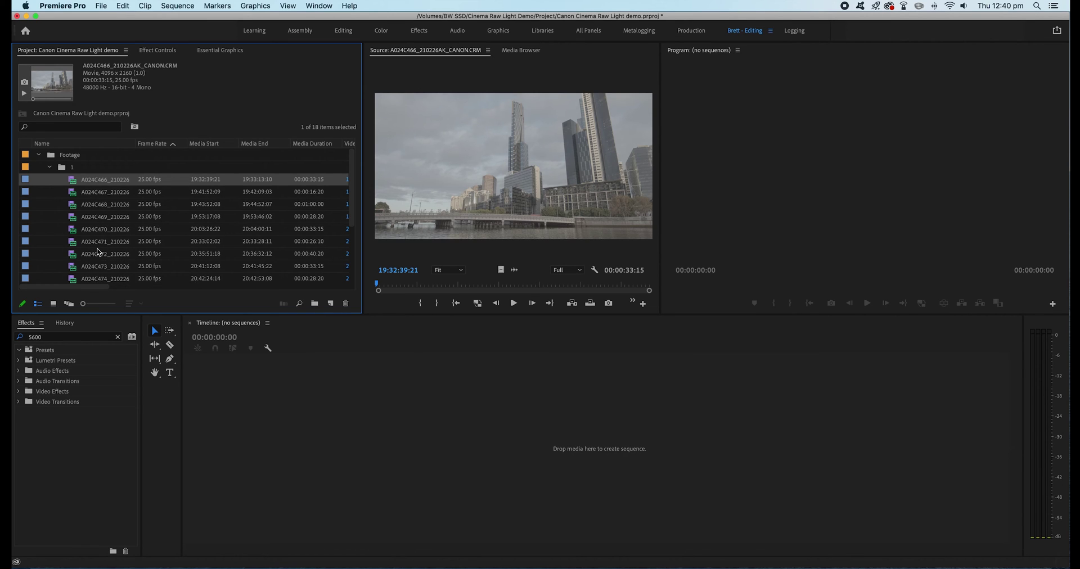
Select all the imported CRM clips in bin 1 and open Attach Proxies for them
scroll(96, 251, "down", 4)
left_click(77, 271, "shift")
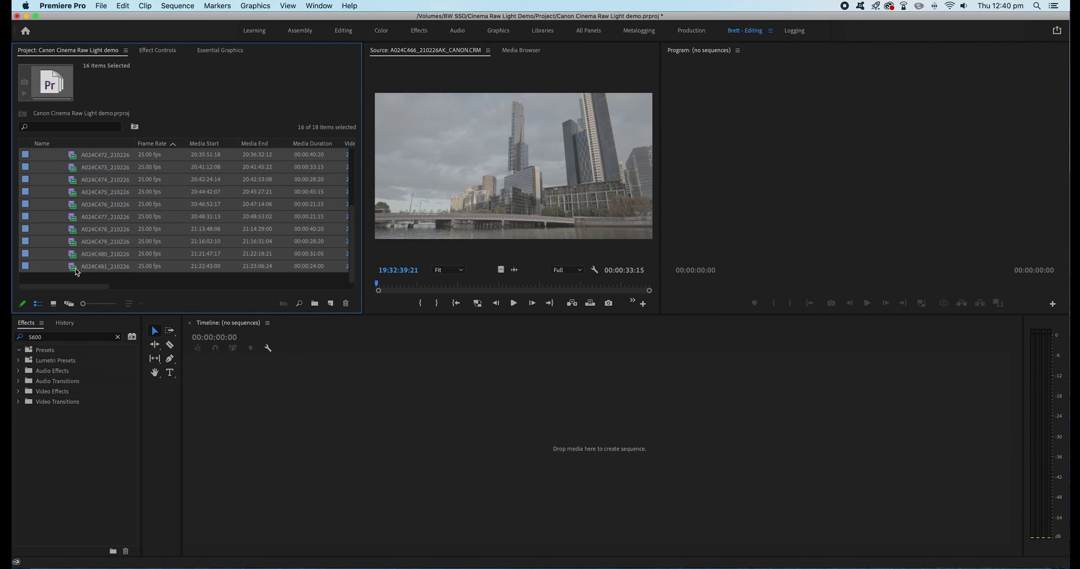
scroll(145, 269, "up", 4)
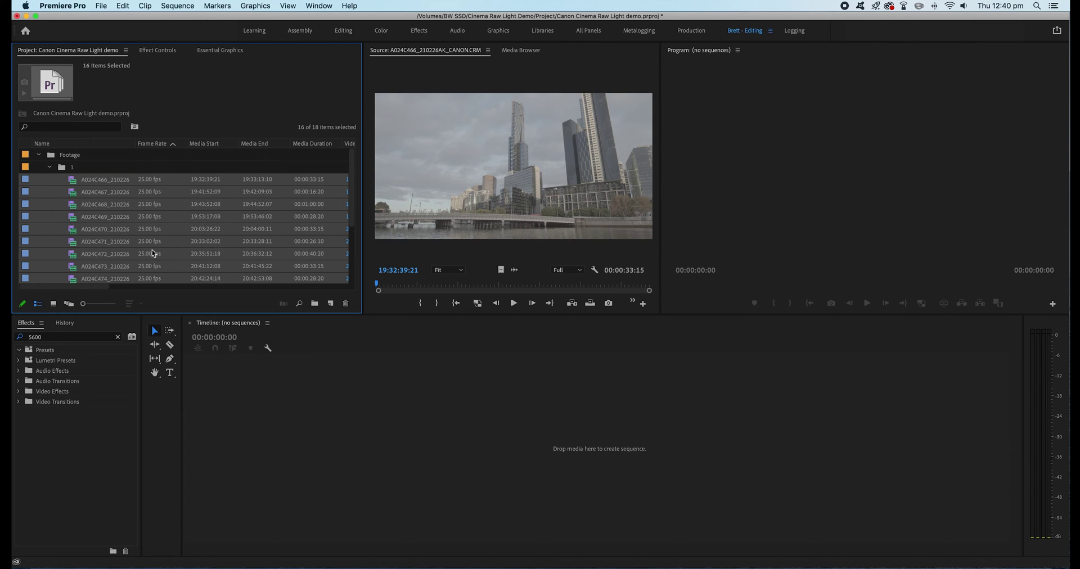
right_click(75, 184)
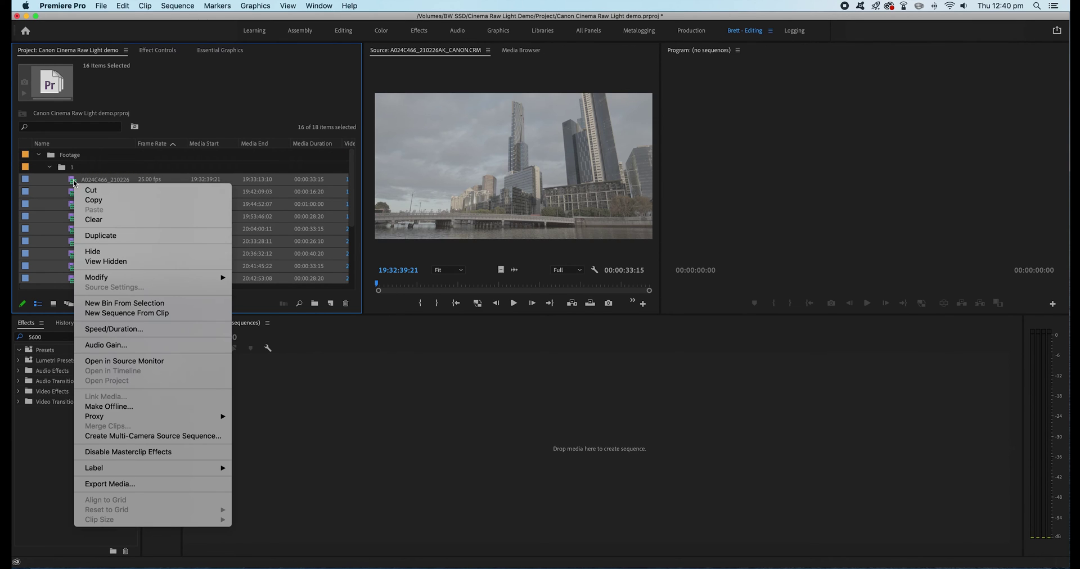
mouse_move(184, 418)
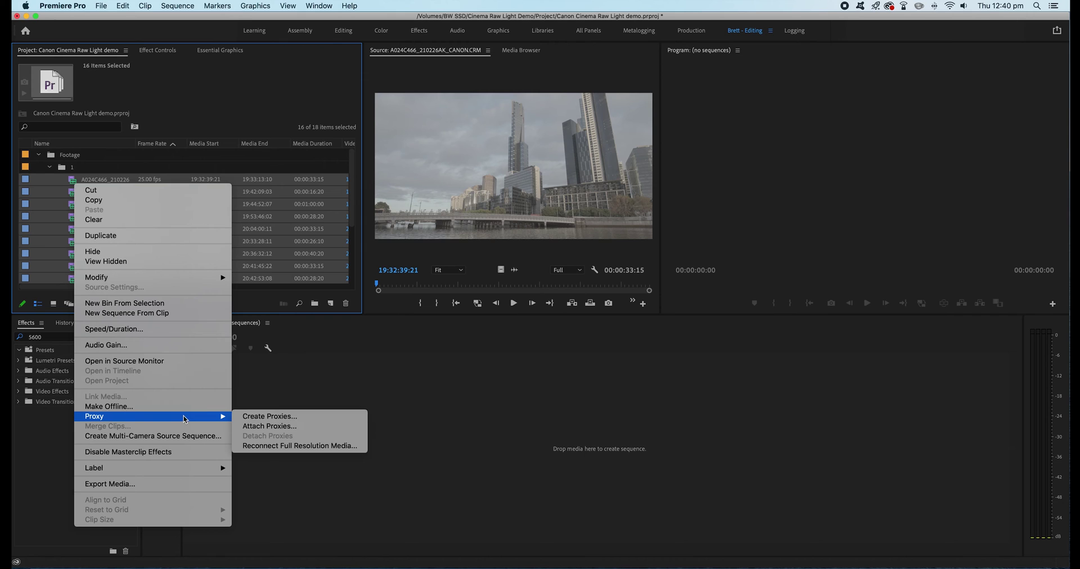
left_click(258, 430)
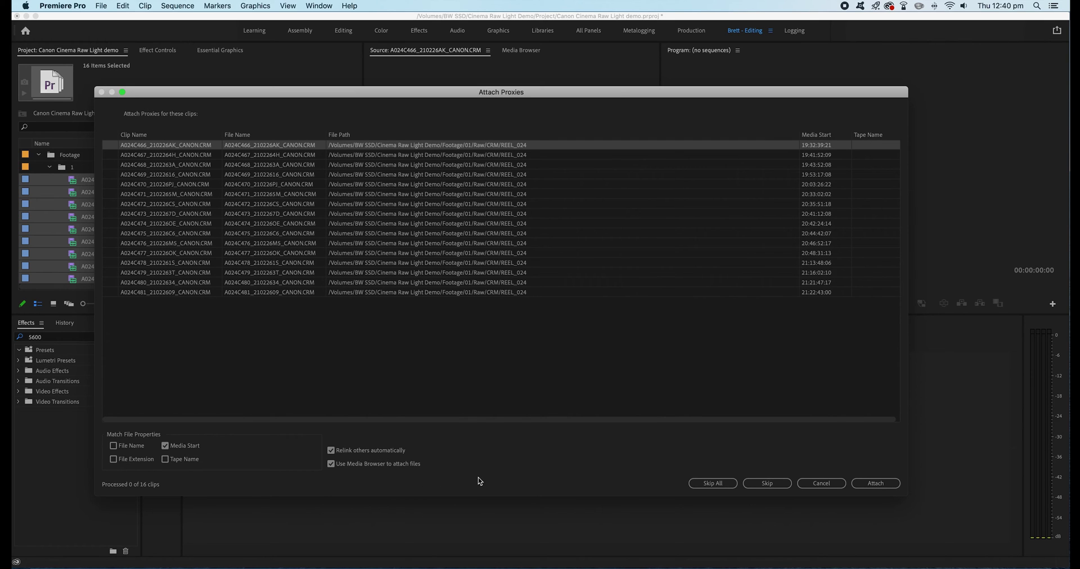
Attach the MXF proxies from Proxies/CONTENTS/CLIPS002 to the raw clips, starting with A024C466_210226AK_CANON_P.MXF
left_click(883, 484)
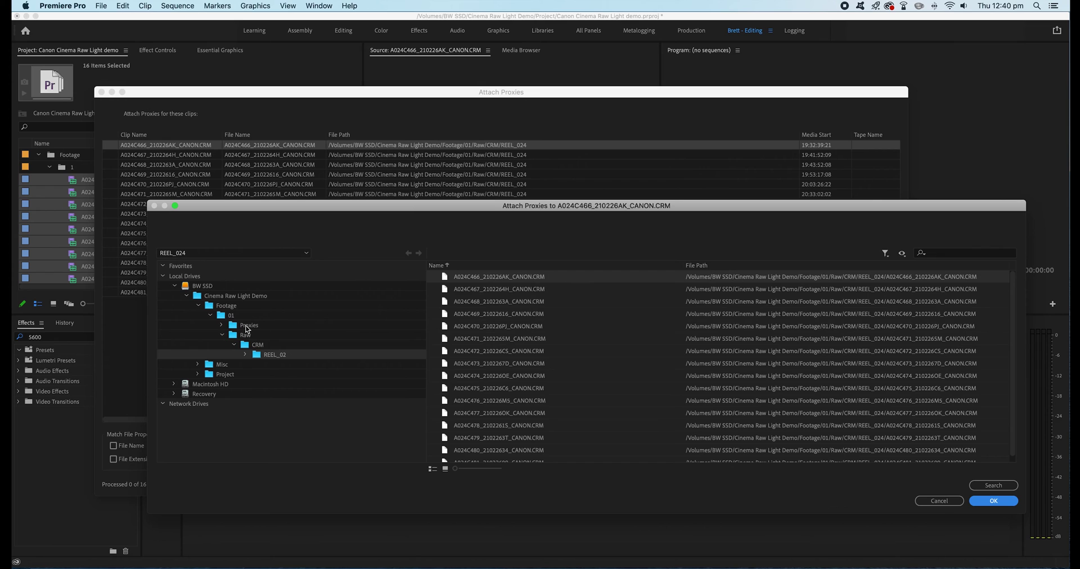
left_click(248, 330)
double_click(468, 277)
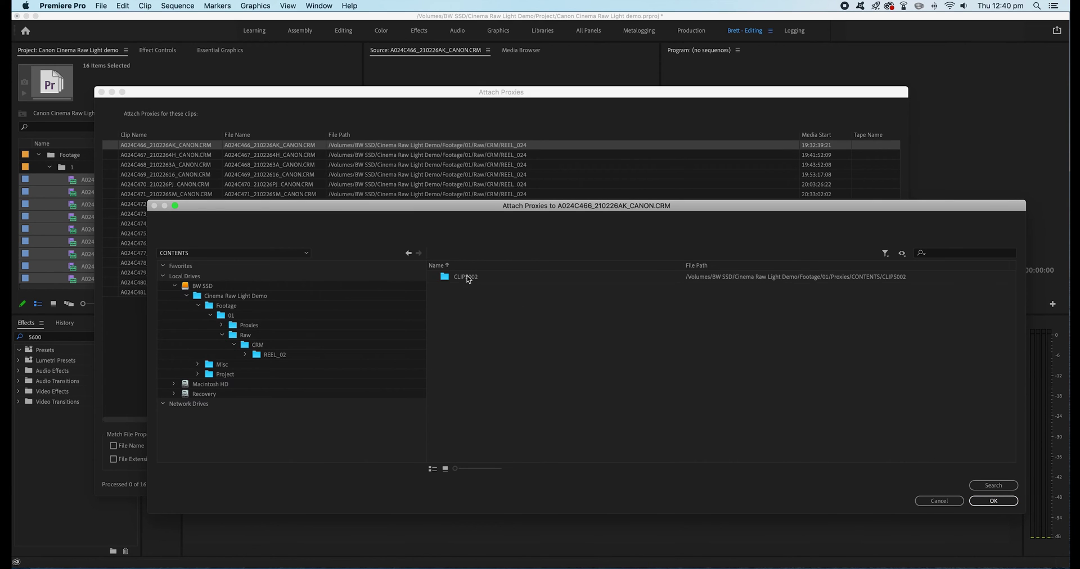
double_click(470, 278)
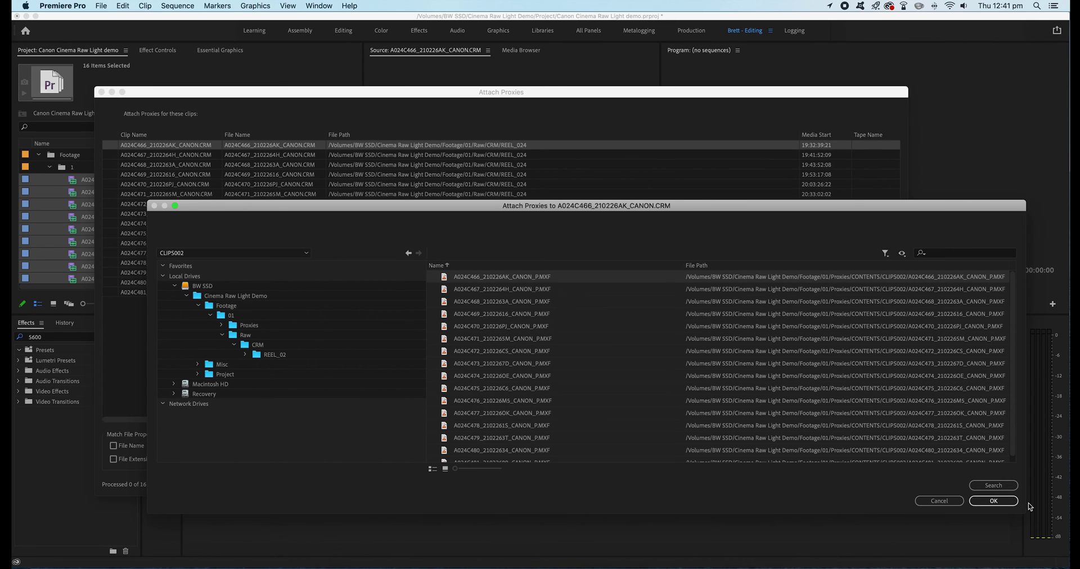
left_click(993, 501)
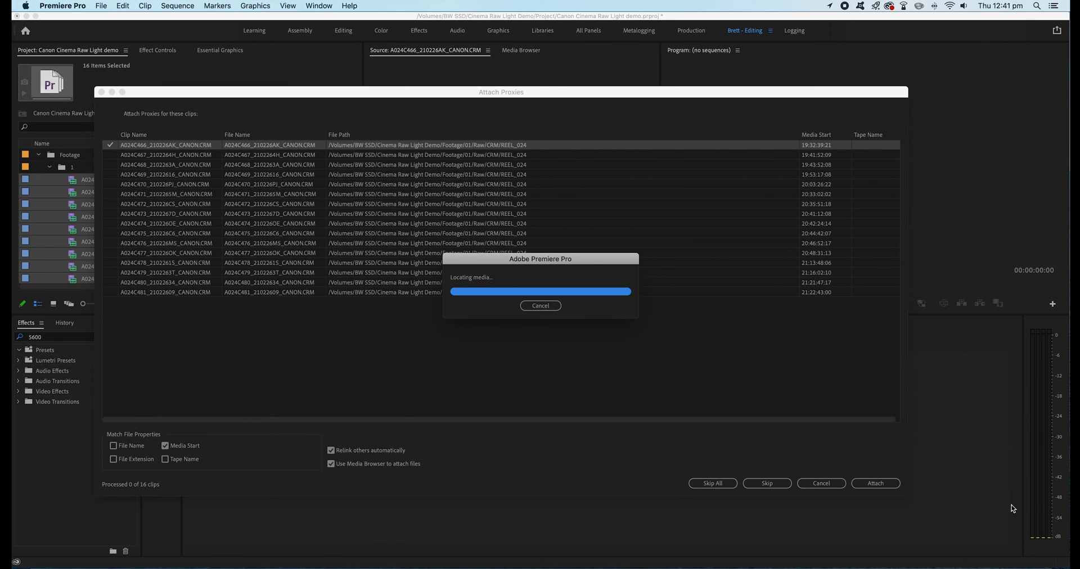
Create a new sequence from the first clip in bin 1, A024C466_210226AK_CANON.CRM
left_click(50, 167)
left_click(39, 155)
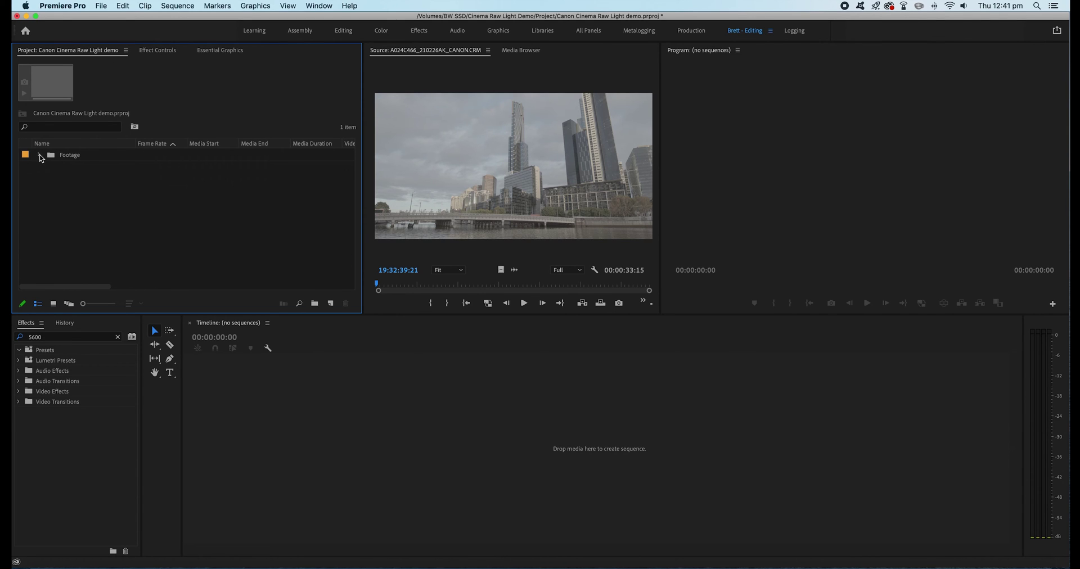
left_click(40, 155)
left_click(50, 167)
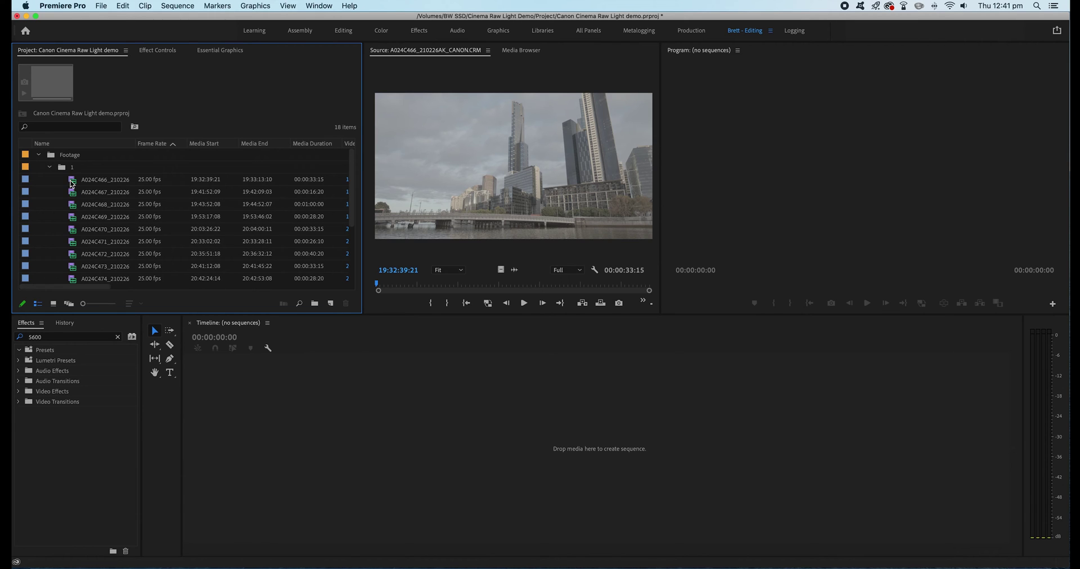
right_click(72, 183)
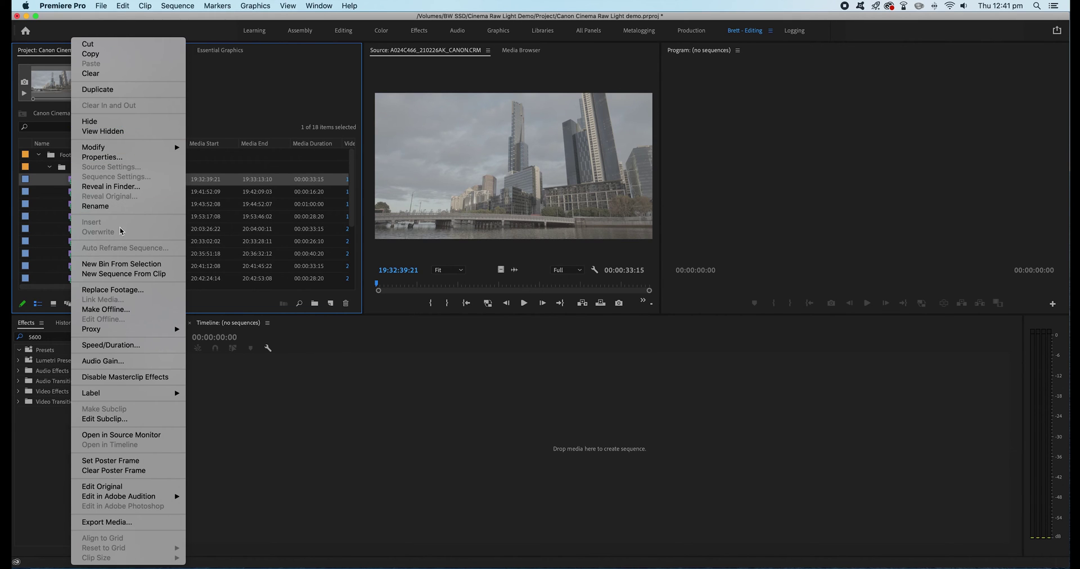
left_click(125, 274)
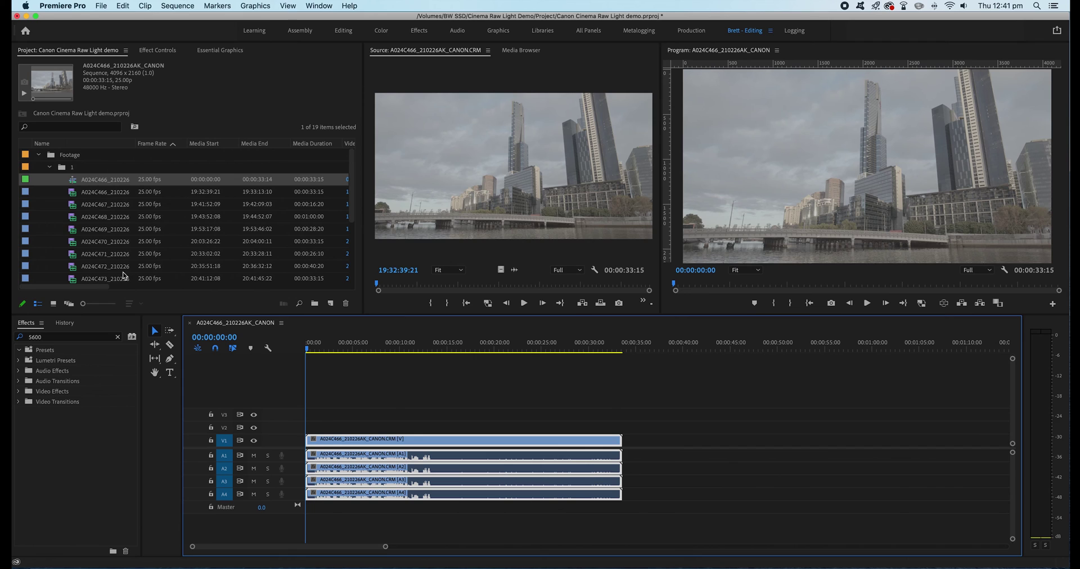
Move the new sequence out of bin 1 into the Footage bin and rename it Sample footage
left_click_drag(72, 183, 52, 159)
left_click(48, 168)
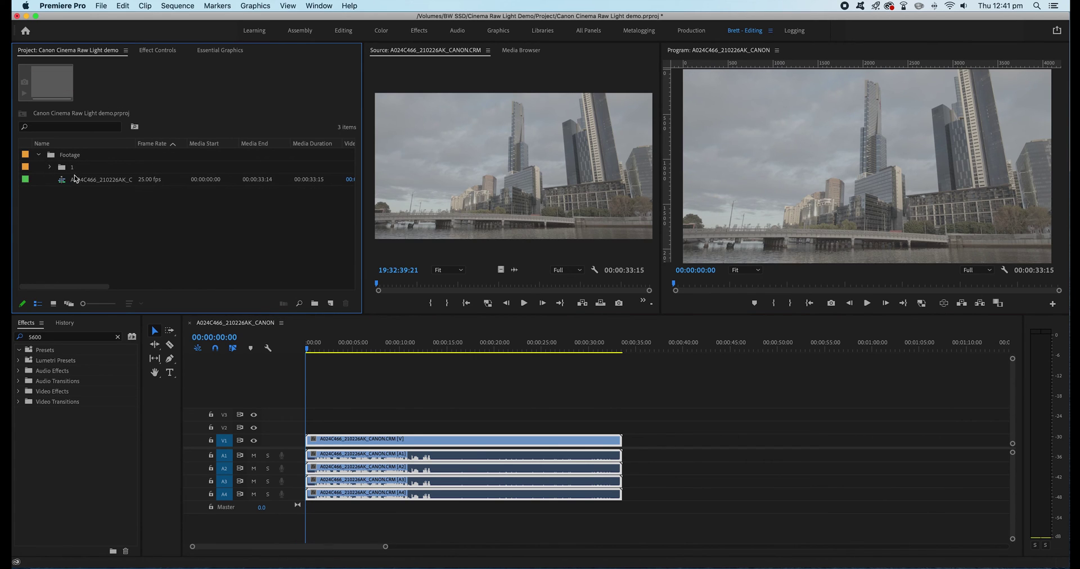
left_click(76, 183)
left_click(79, 224)
double_click(73, 182)
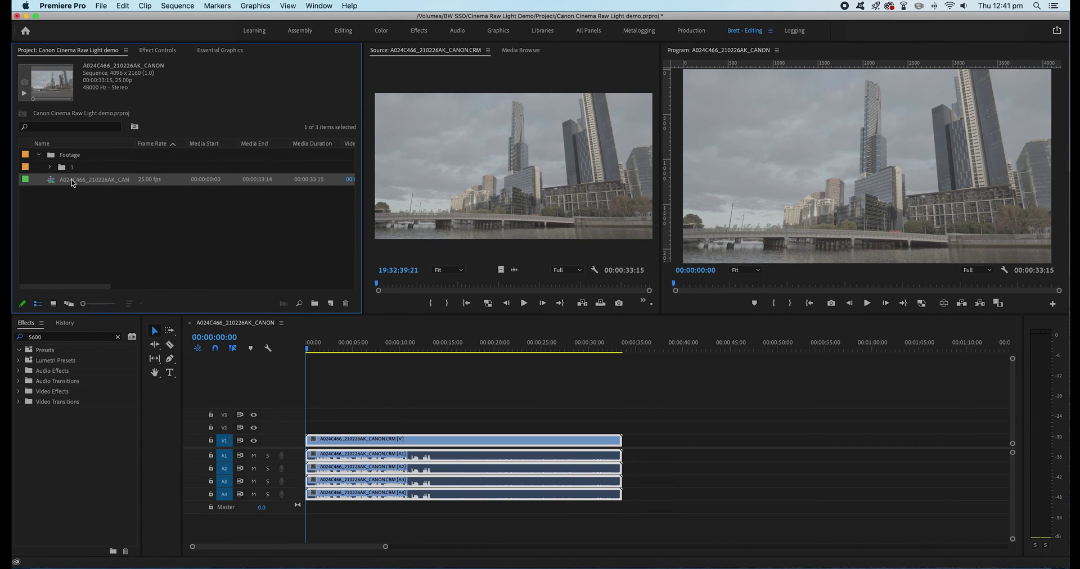
left_click(100, 180)
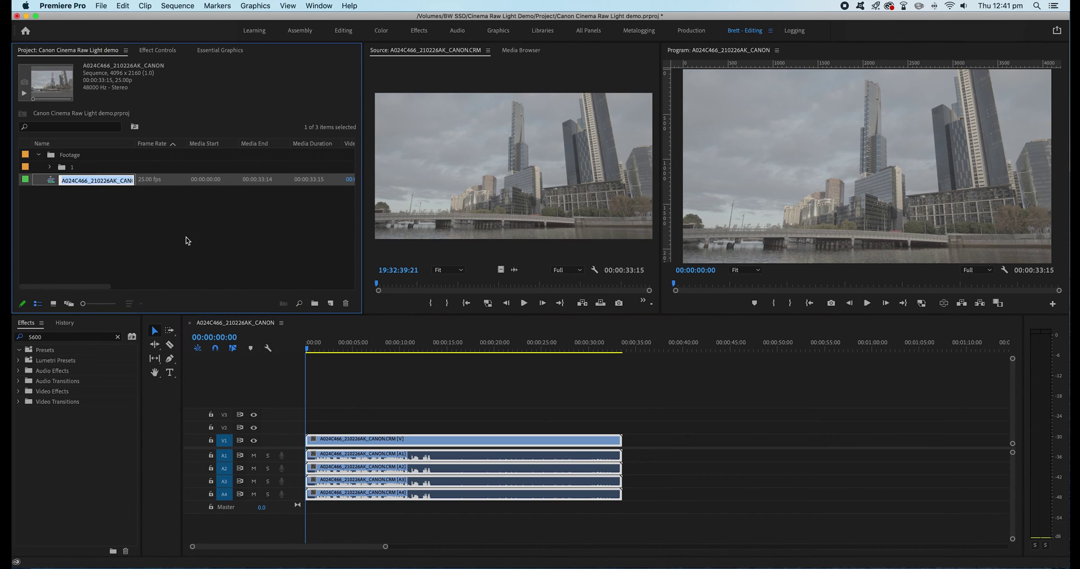
type("Sample")
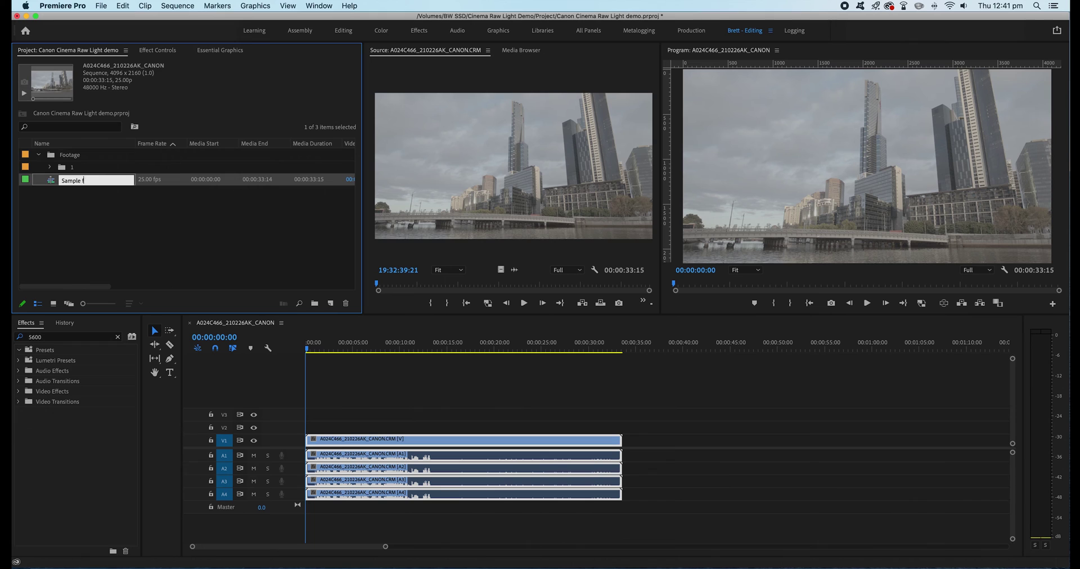
left_click(161, 155)
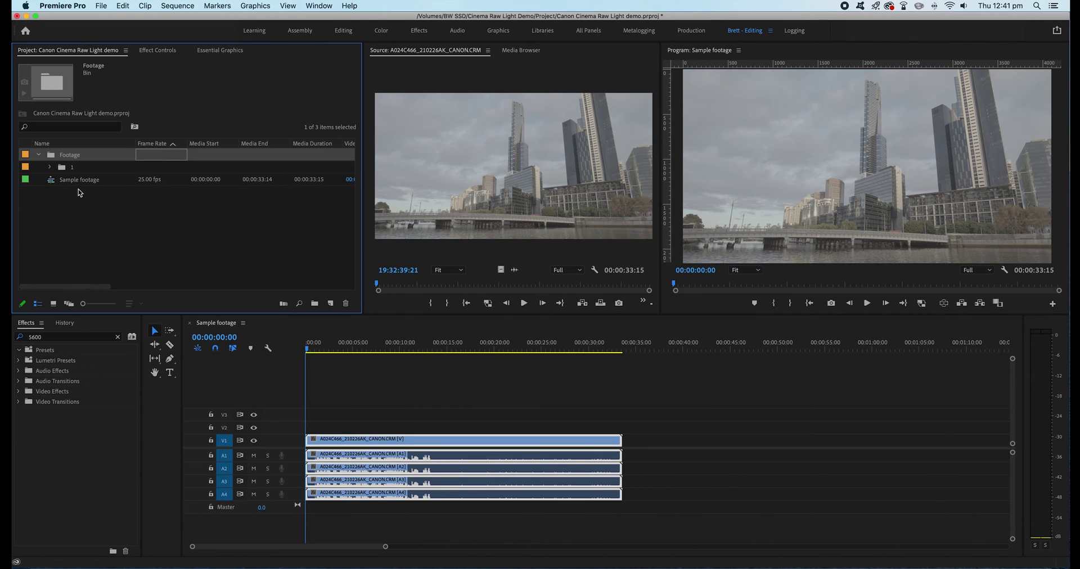
Add clips A024C467 through A024C481 to the sequence after the first clip and close the gap before them
left_click(49, 167)
left_click(79, 192)
scroll(87, 224, "down", 3)
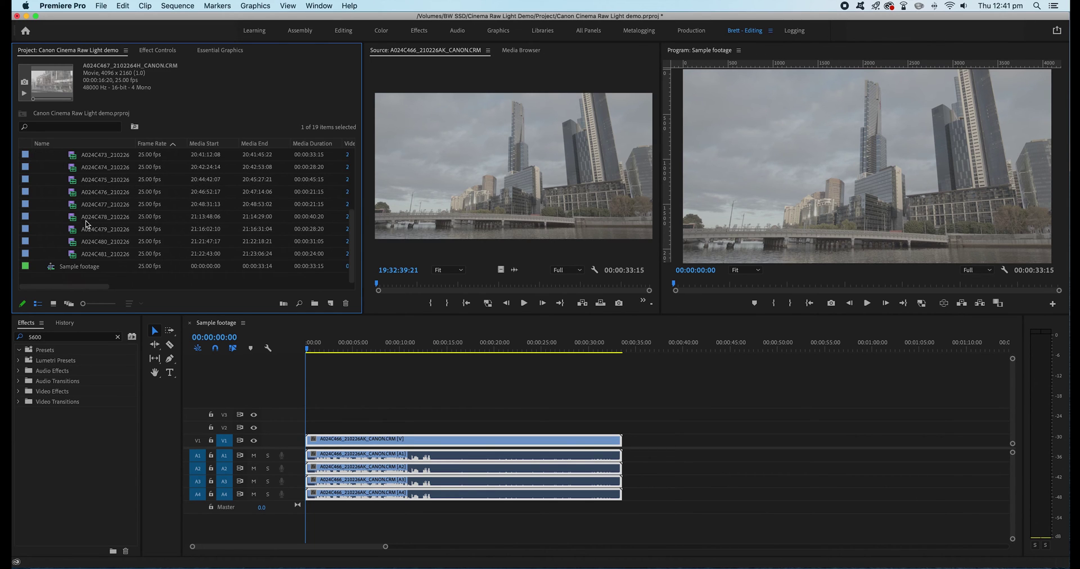
left_click(79, 254, "shift")
left_click_drag(74, 219, 698, 447)
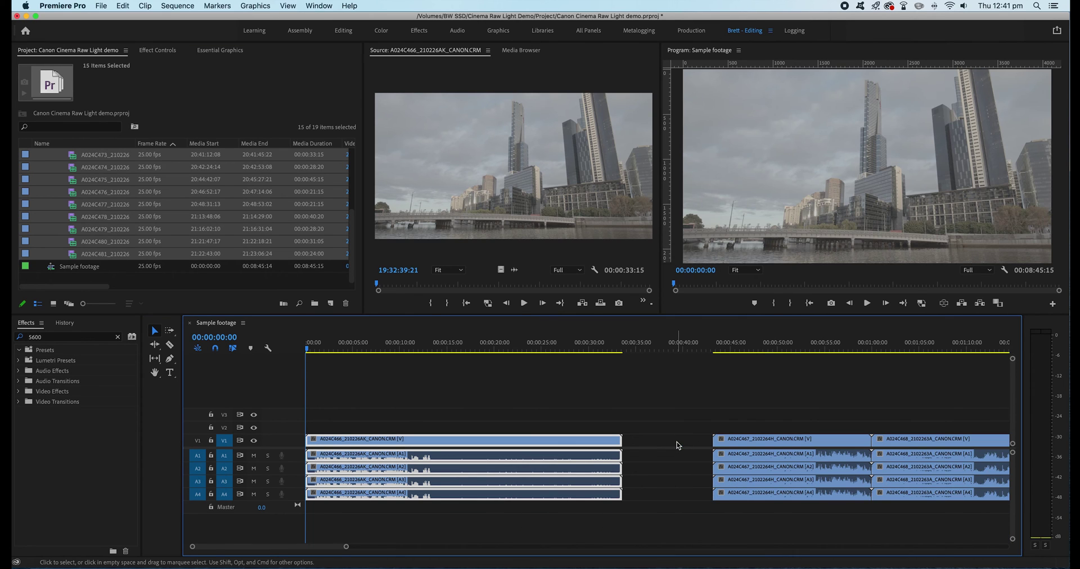
left_click(677, 442)
key("Delete")
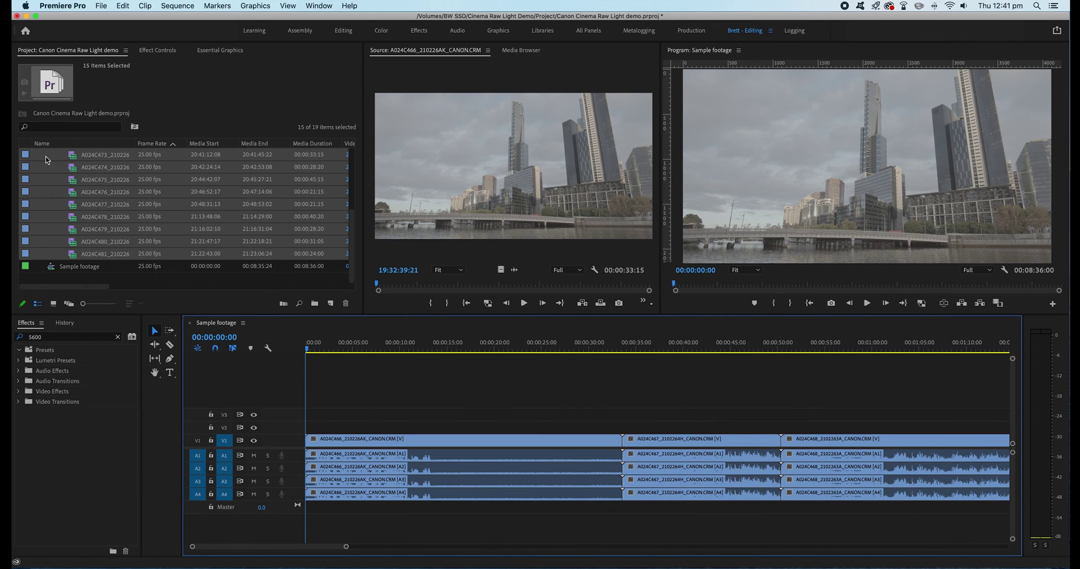
Collapse bin 1 and place the playhead at 00:00:38:05 over the second clip in the sequence
left_click(51, 180)
left_click(49, 167)
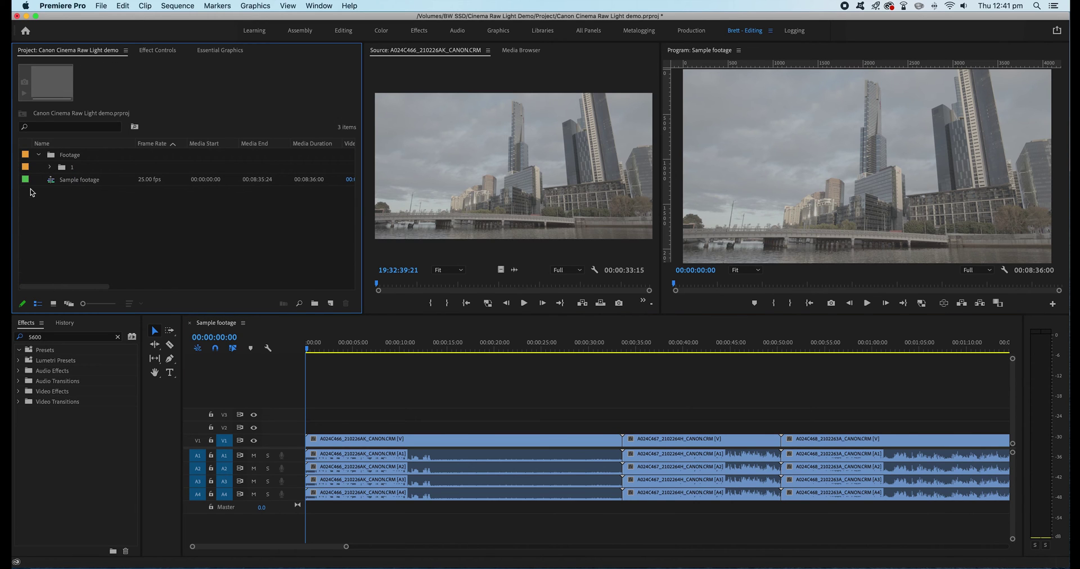
left_click(667, 346)
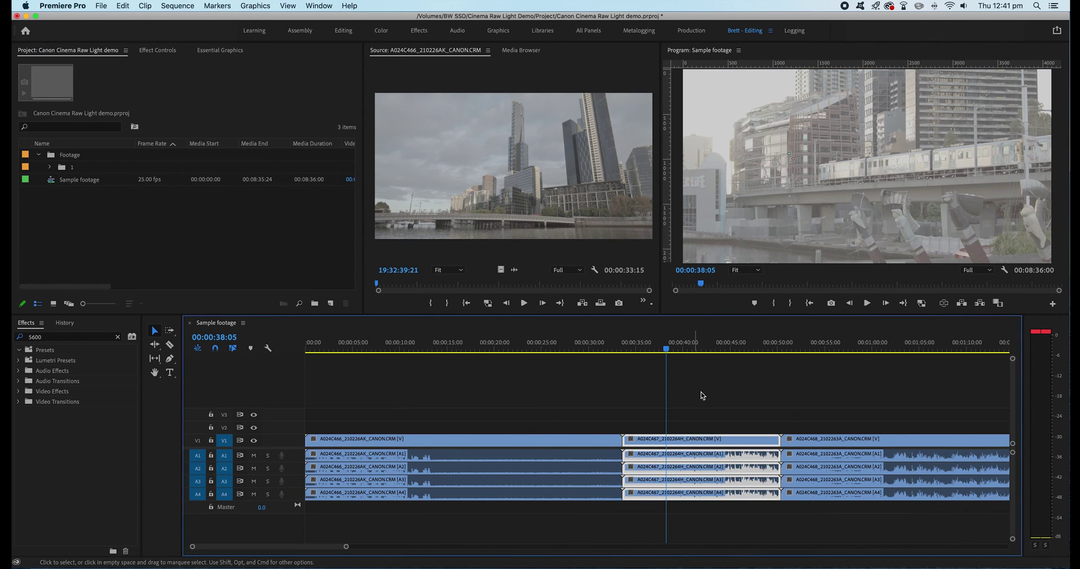
Briefly play the second clip with the sound muted, and place the playhead over the third clip at 00:01:04:01
key("XF86AudioMute")
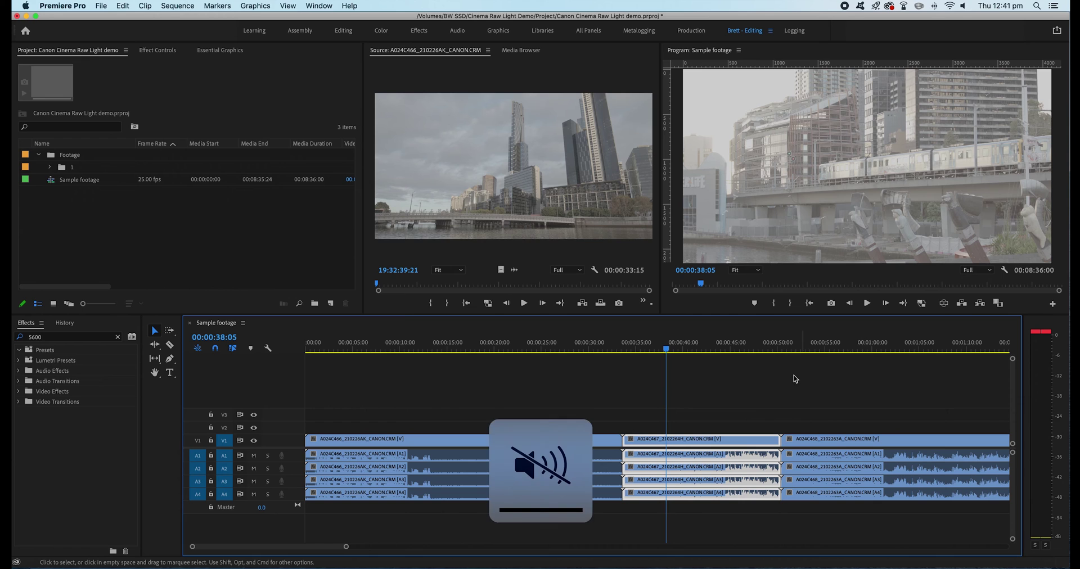
key("space")
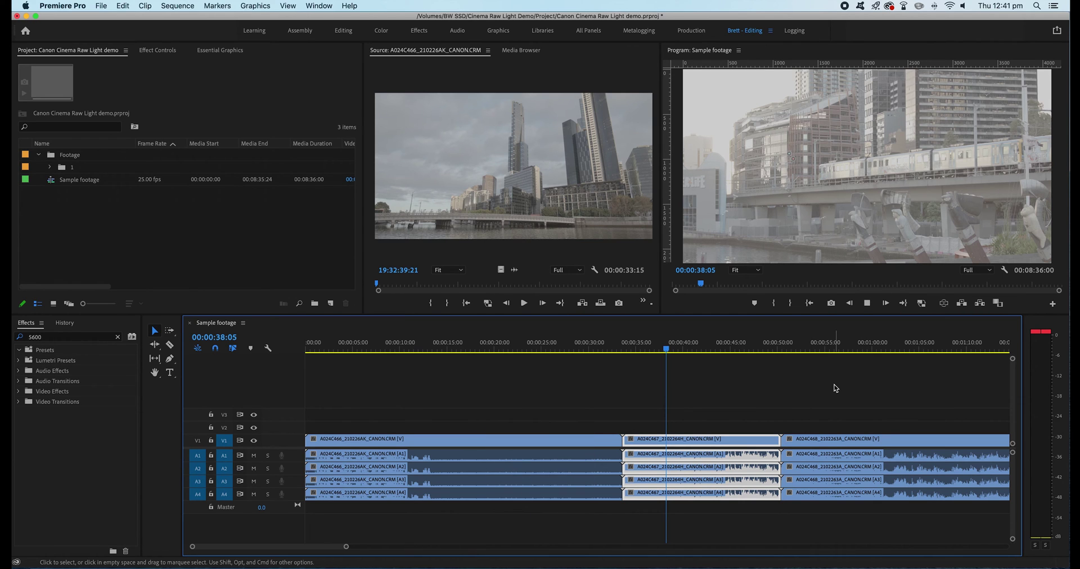
key("space")
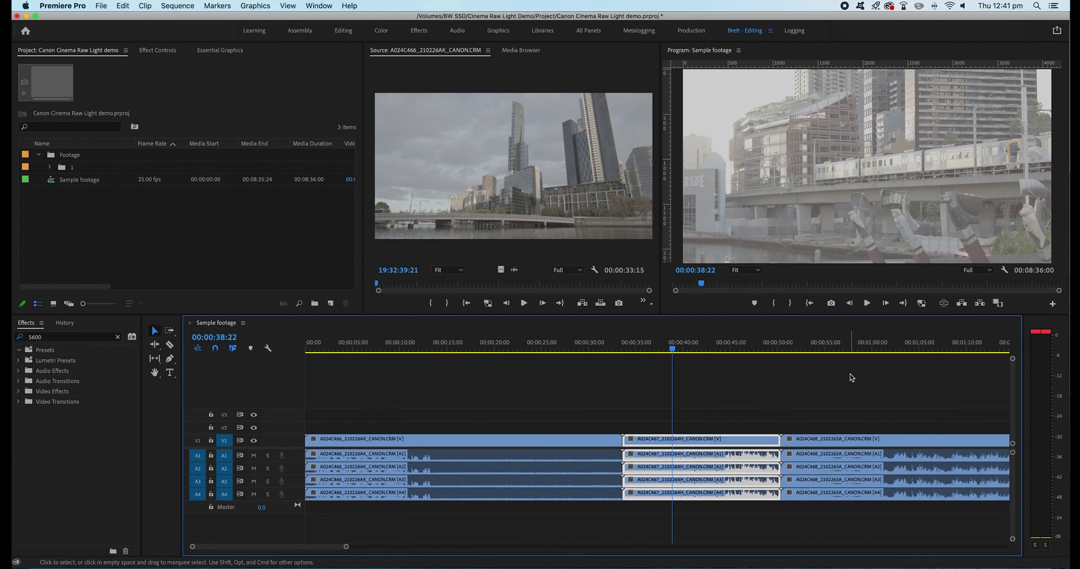
scroll(850, 376, "down", 5)
left_click(647, 349)
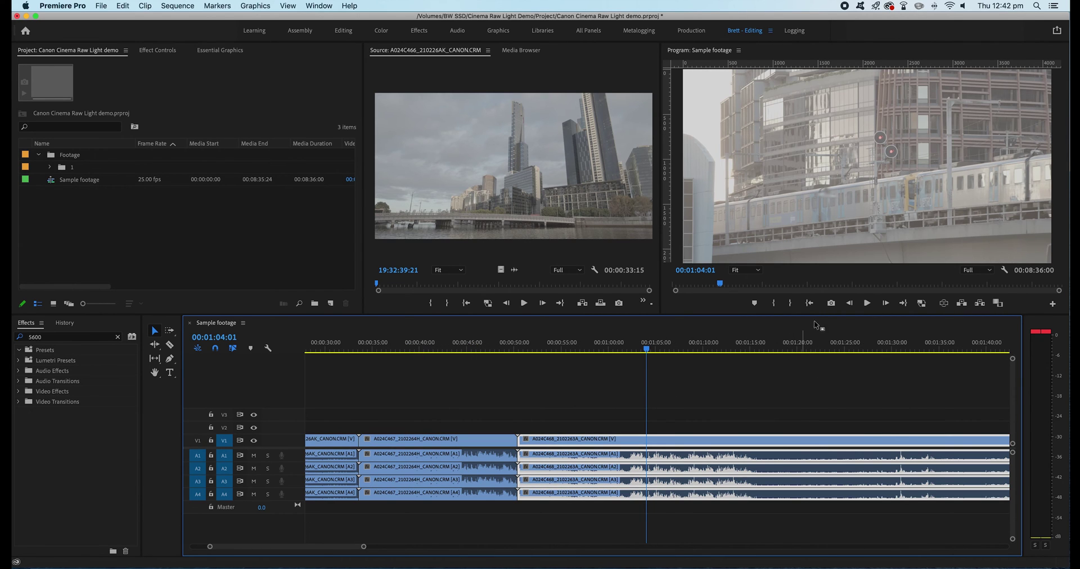
Turn proxies on and compare the proxy with the original media of clip A024C469 at 00:01:53:18
left_click(922, 303)
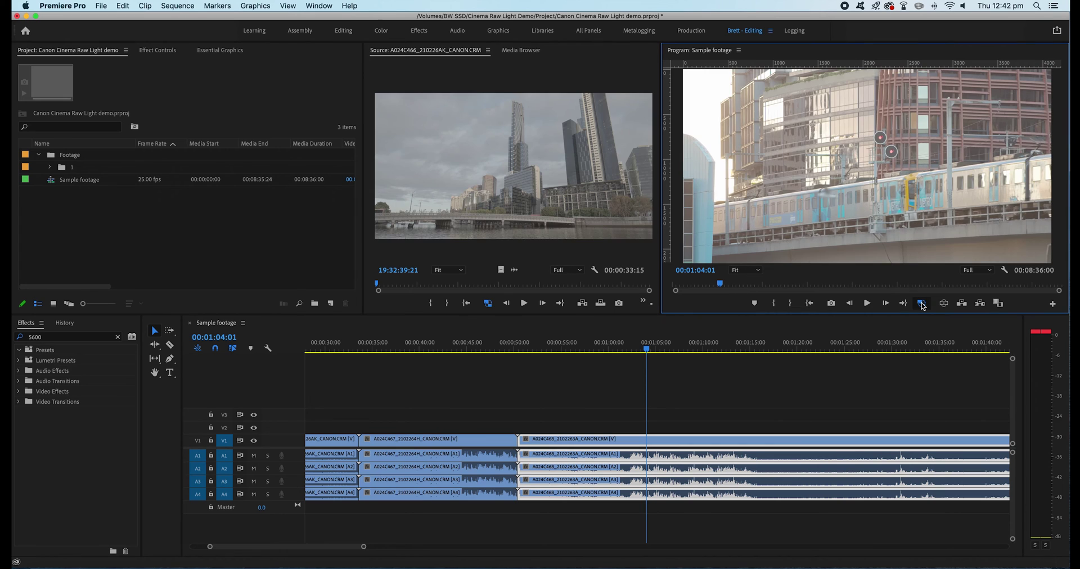
scroll(904, 361, "down", 3)
scroll(900, 360, "down", 2)
left_click(806, 344)
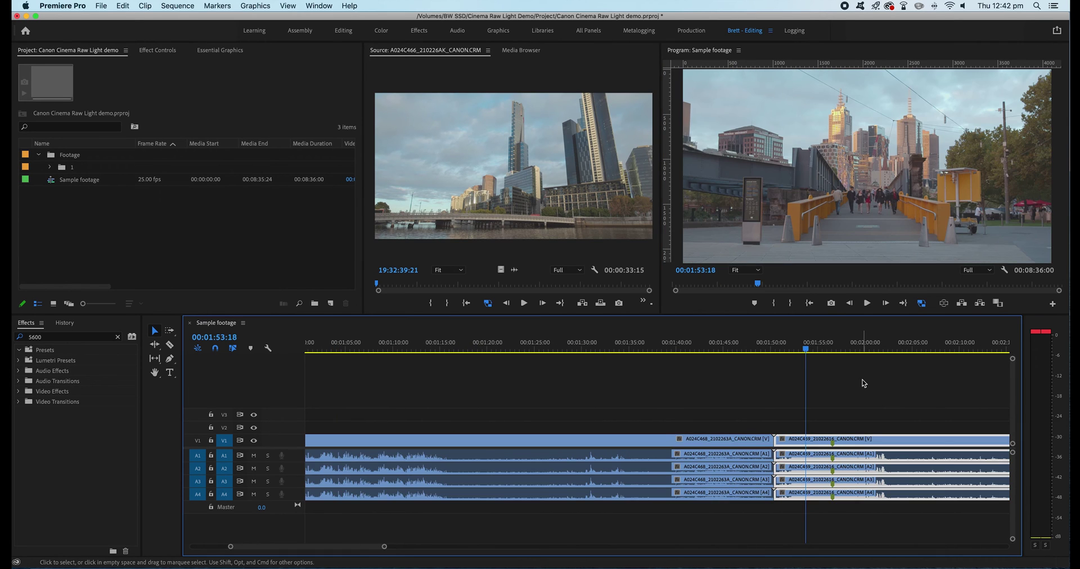
scroll(862, 380, "down", 3)
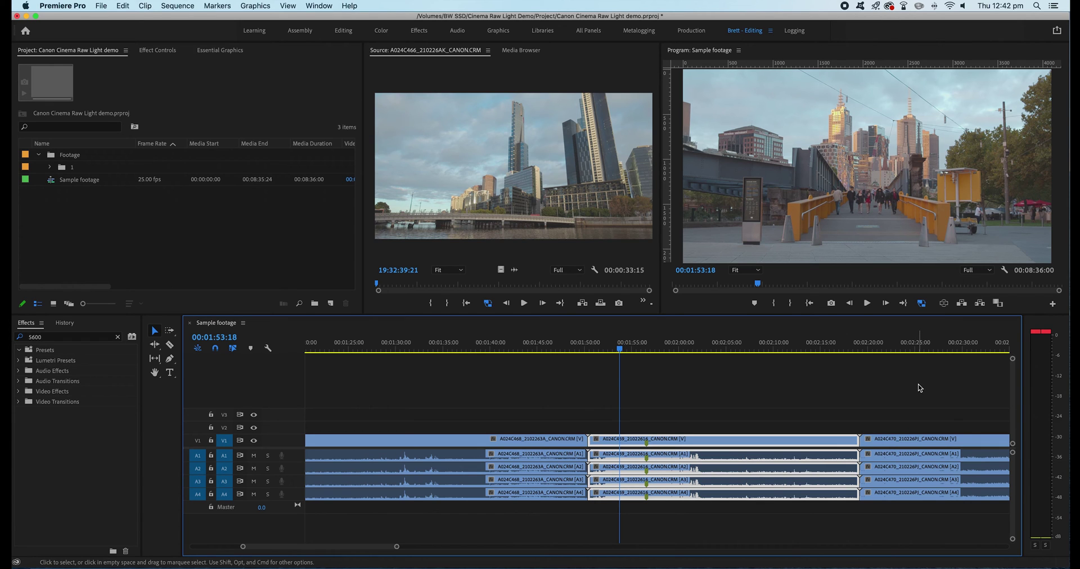
left_click(922, 304)
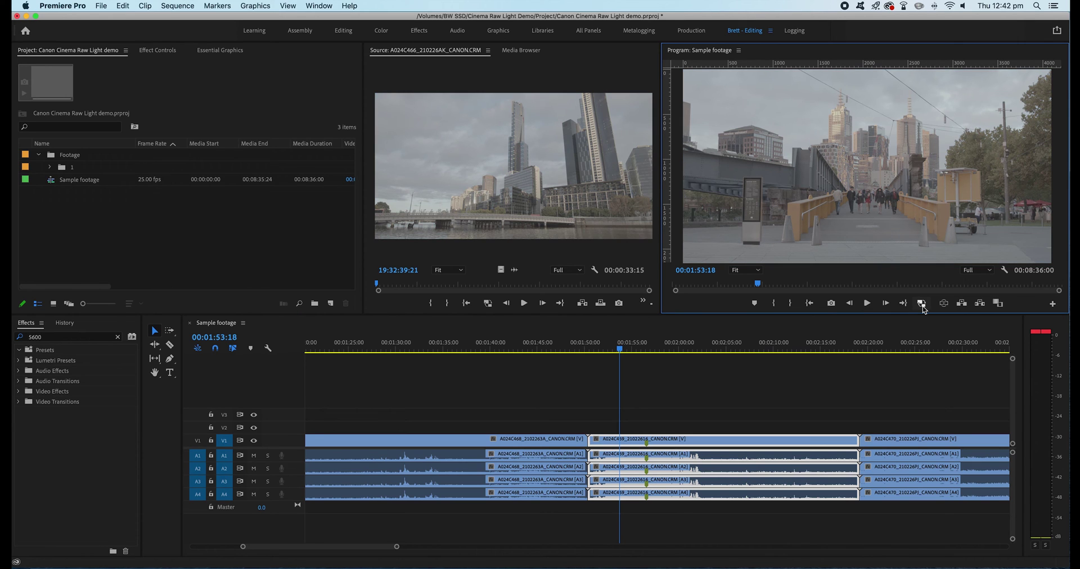
left_click(922, 304)
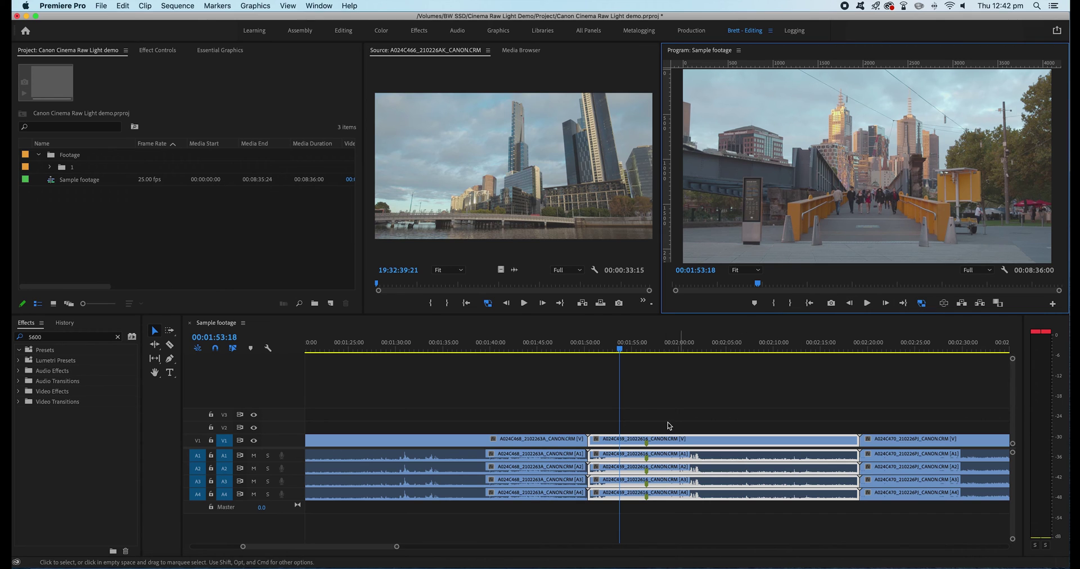
Play clip A024C469 while switching between original media and proxies, and move the playhead to 00:02:25:02 over clip A024C470
key("space")
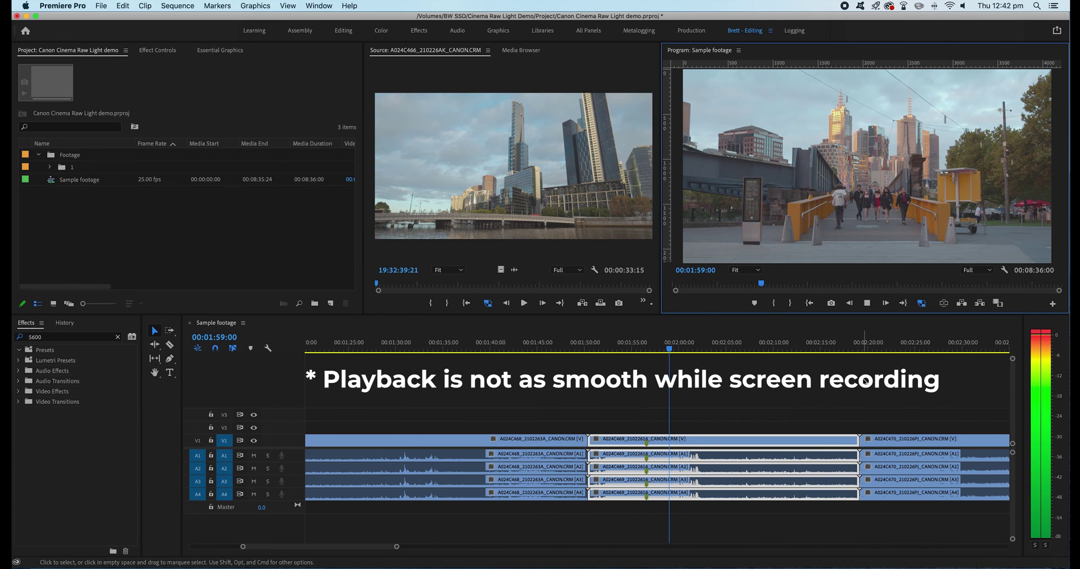
key("space")
left_click(921, 304)
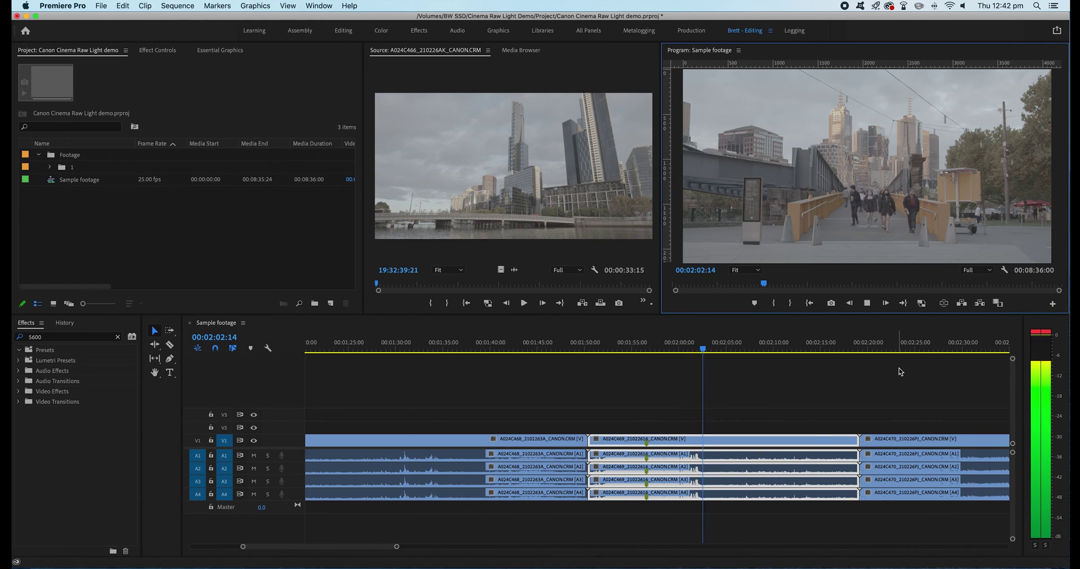
key("space")
left_click(921, 304)
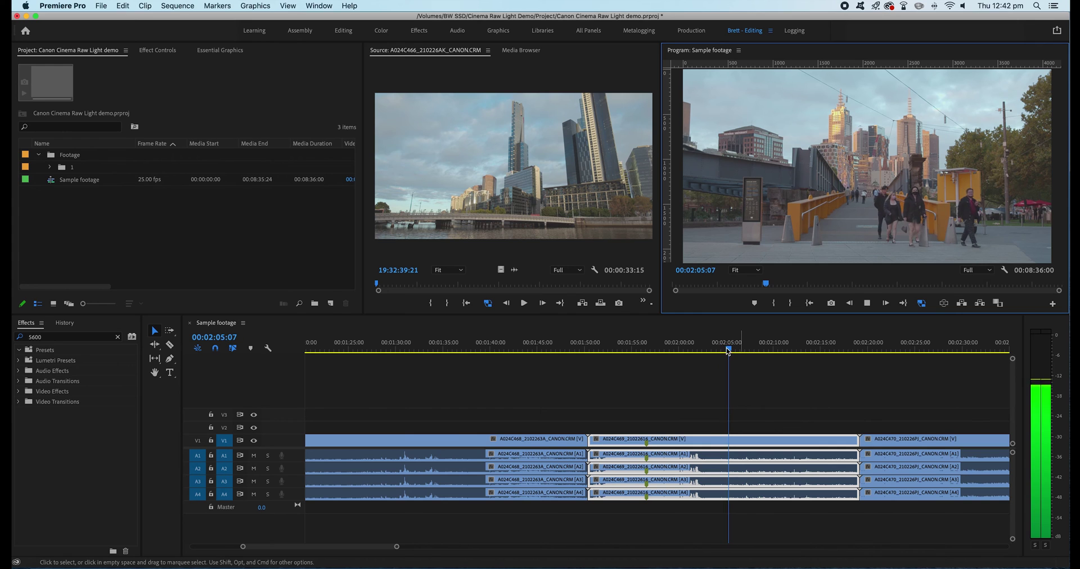
left_click_drag(728, 351, 916, 354)
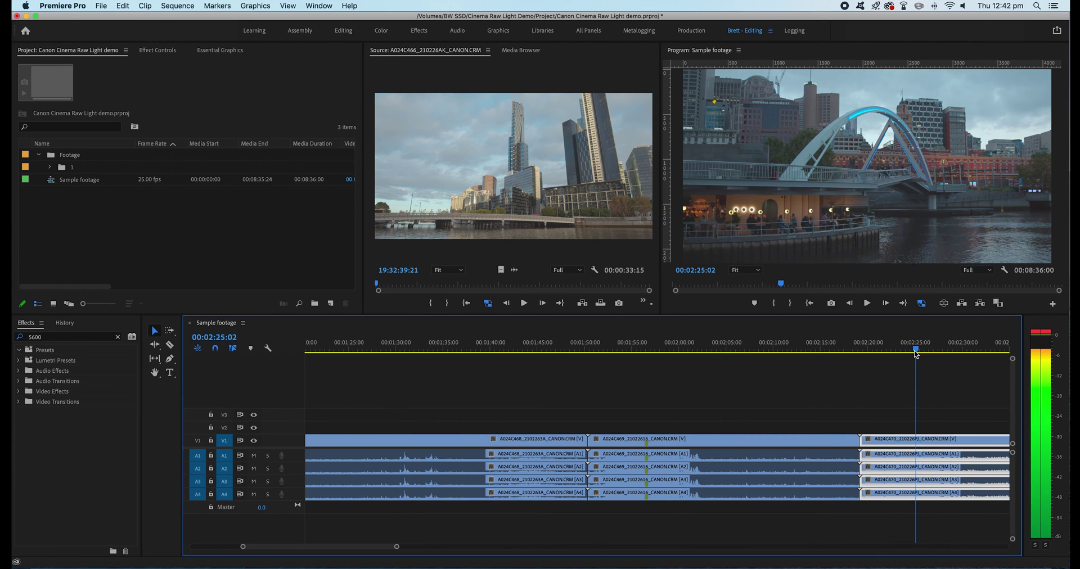
key("backslash")
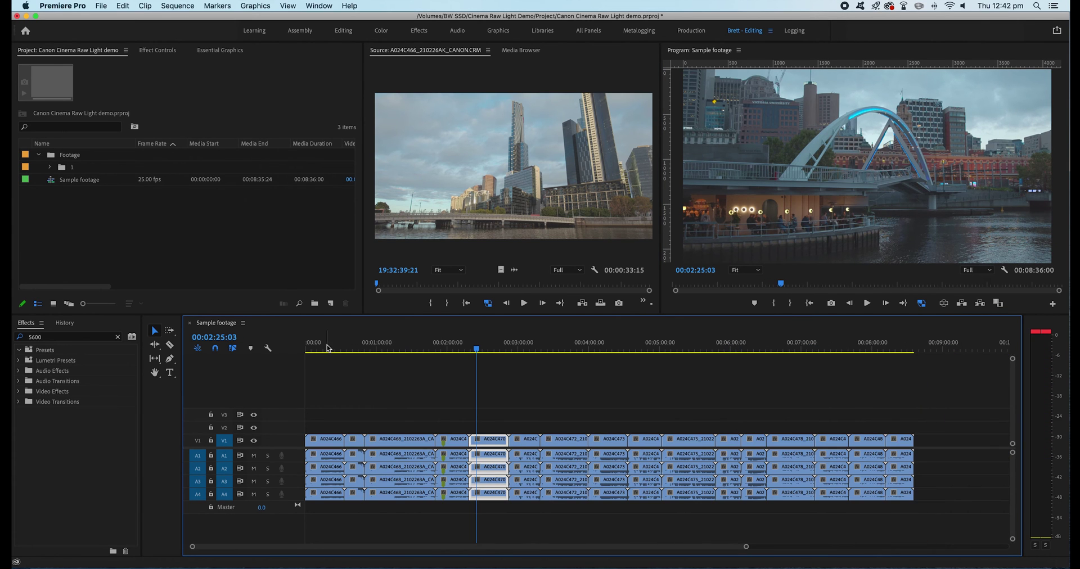
Place the playhead at 00:00:17:24 and show the Canon Cinema RAW Light source settings of clip A024C466 from bin 1
left_click(49, 167)
double_click(71, 180)
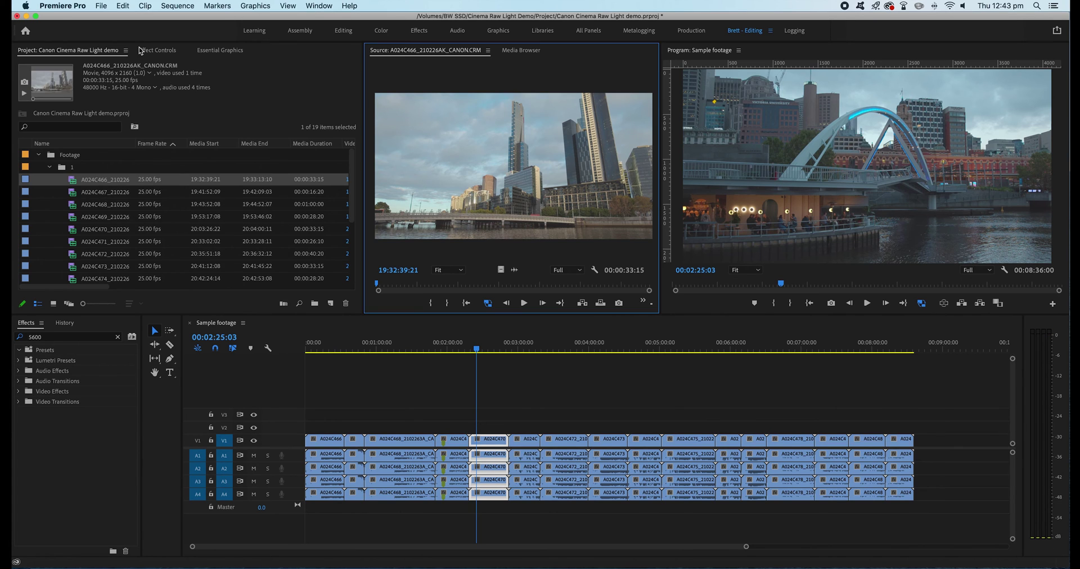
left_click(163, 51)
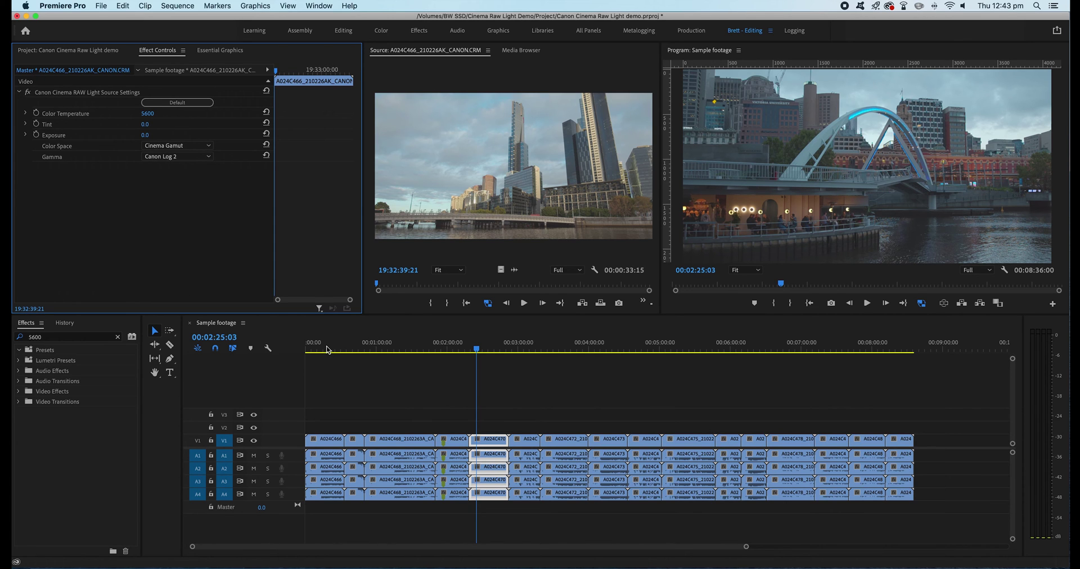
left_click(329, 353)
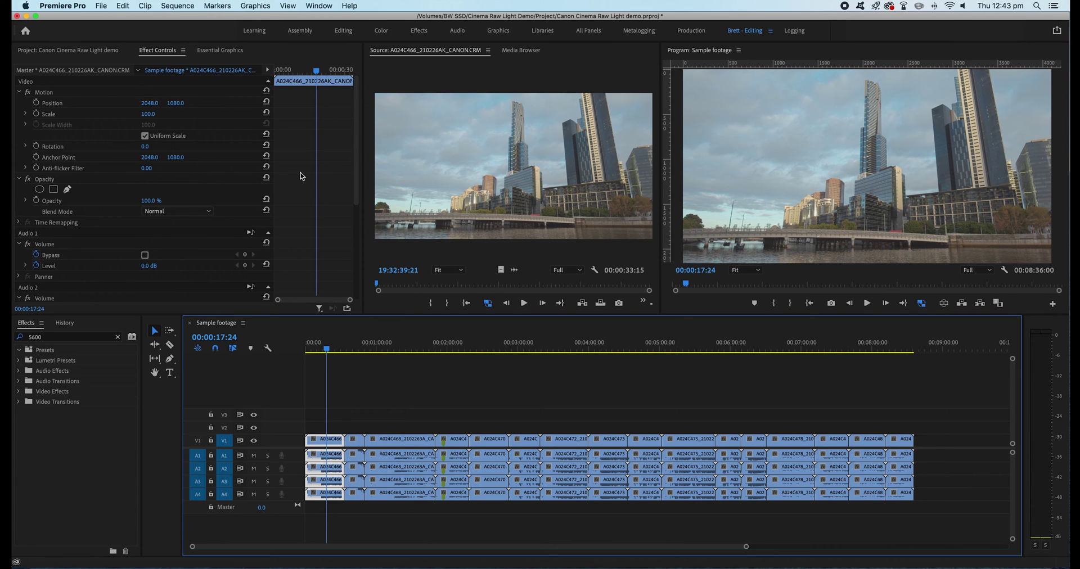
left_click(89, 53)
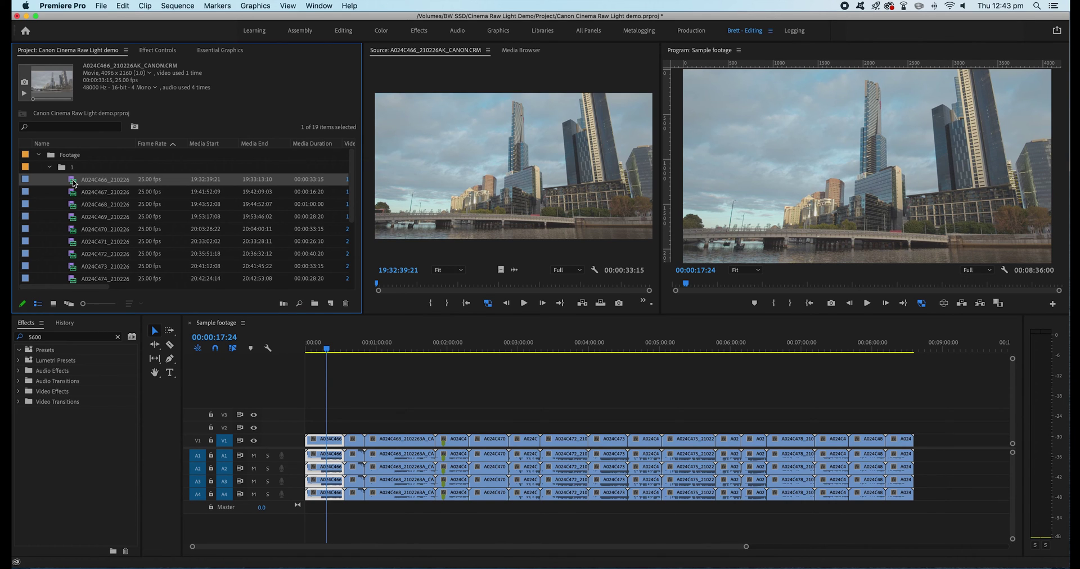
double_click(73, 183)
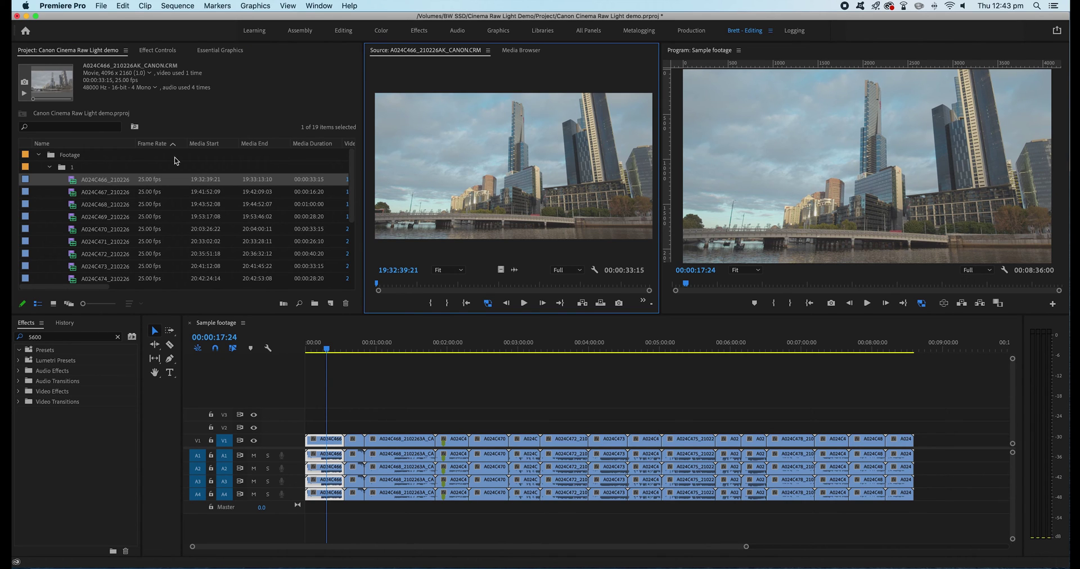
left_click(162, 50)
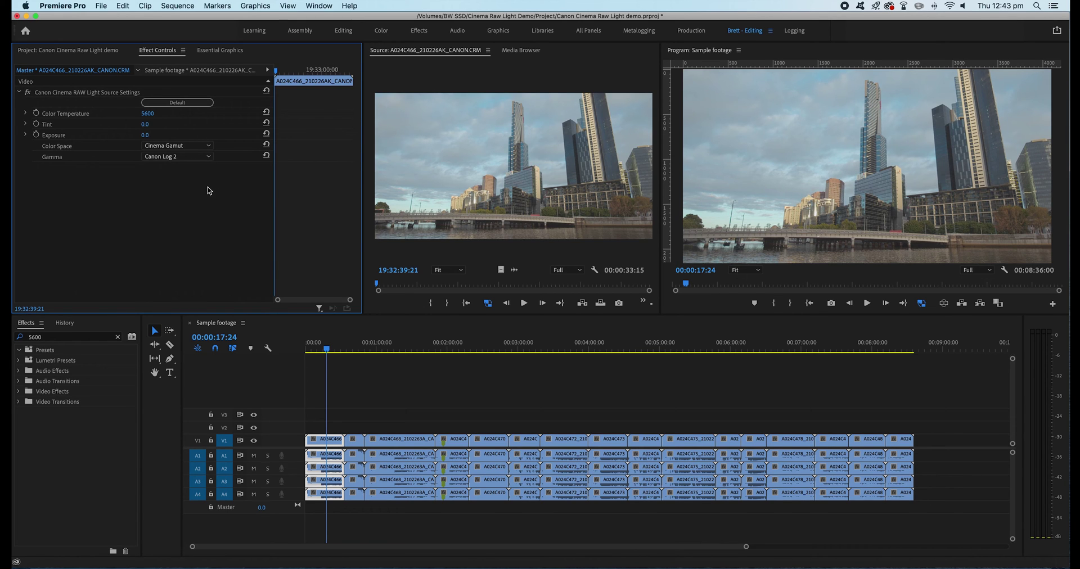
Try the BT.709 gamma in clip A024C466's source settings and look at its color space options
left_click(182, 160)
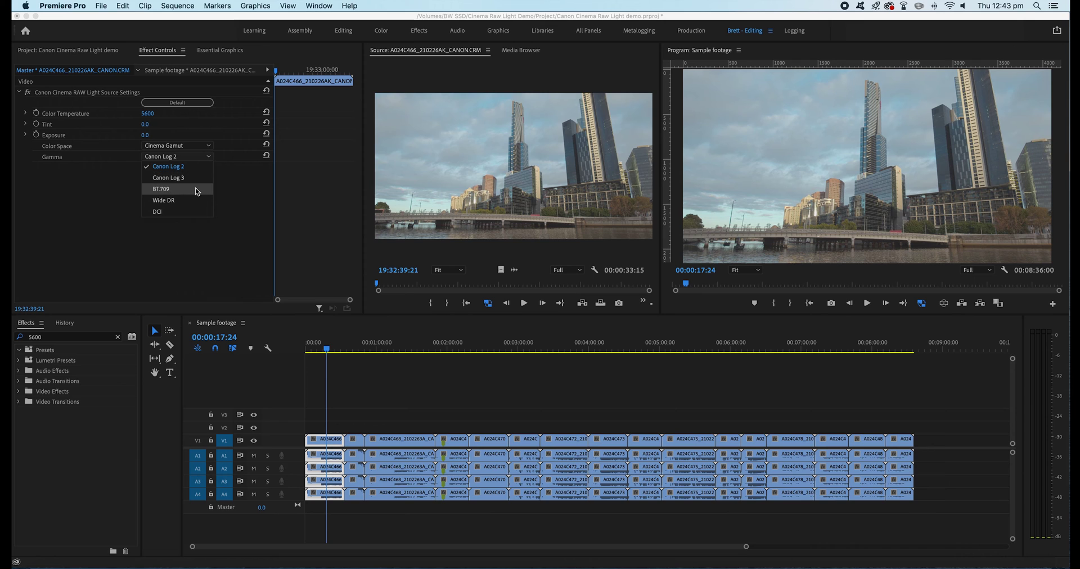
left_click(196, 189)
left_click(209, 147)
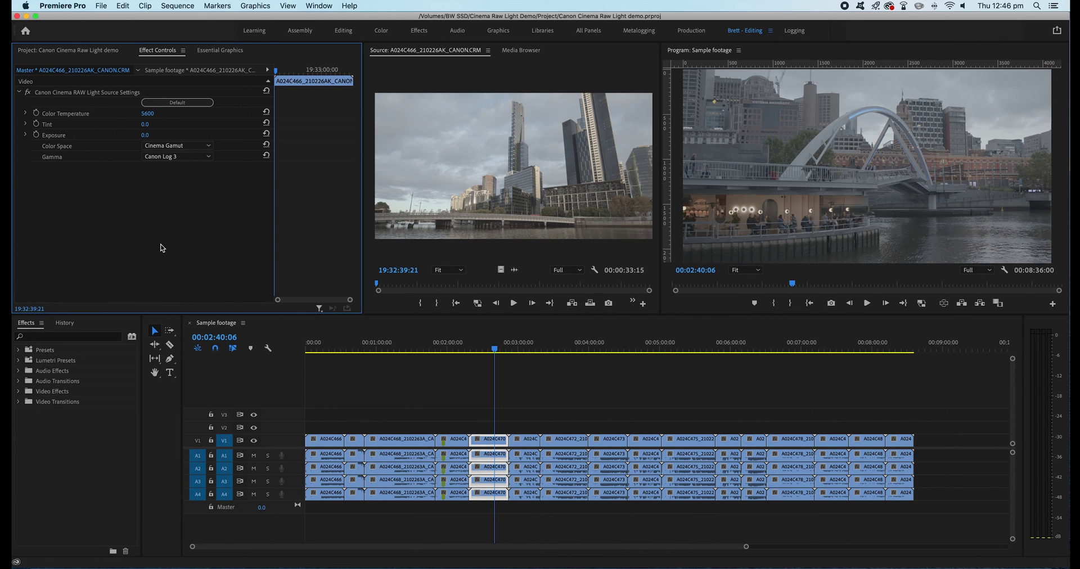
Save clip A024C466's Canon Cinema RAW Light source settings as a preset named Canon Log 3 5600K
right_click(63, 97)
left_click(93, 114)
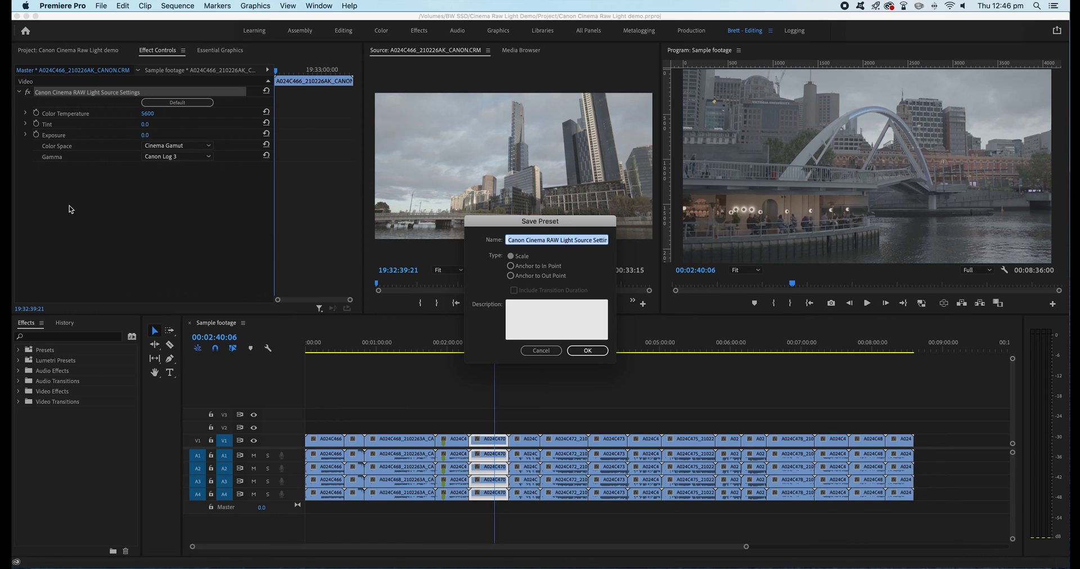
type("Canon Log 3 5600K")
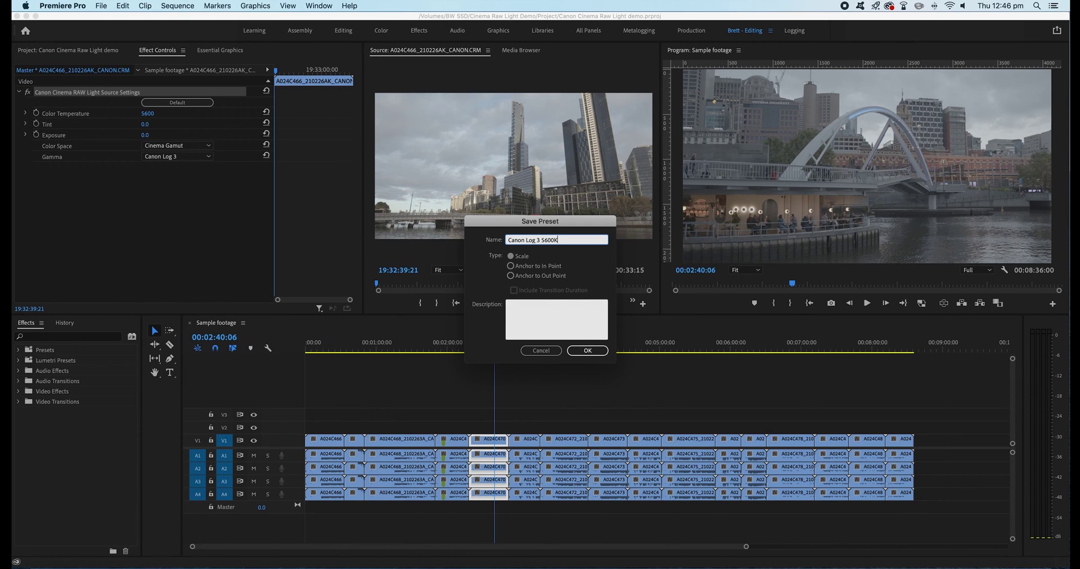
key("Return")
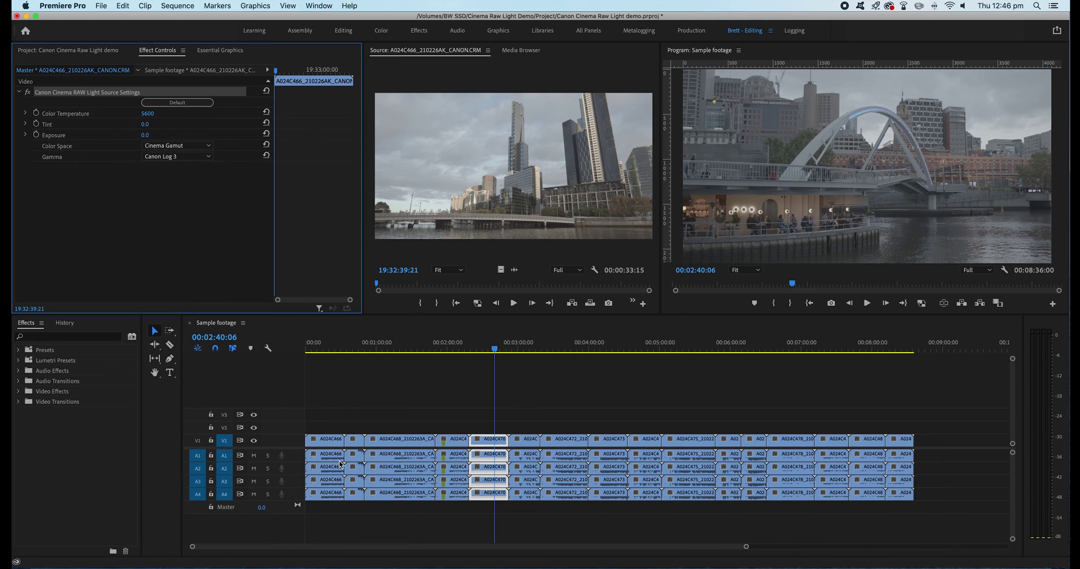
Apply the Canon Log 3 5600K preset to the first five sequence clips and place the playhead at 00:03:07:09 over the sixth
left_click_drag(323, 423, 491, 502)
left_click(57, 336)
type("canon log")
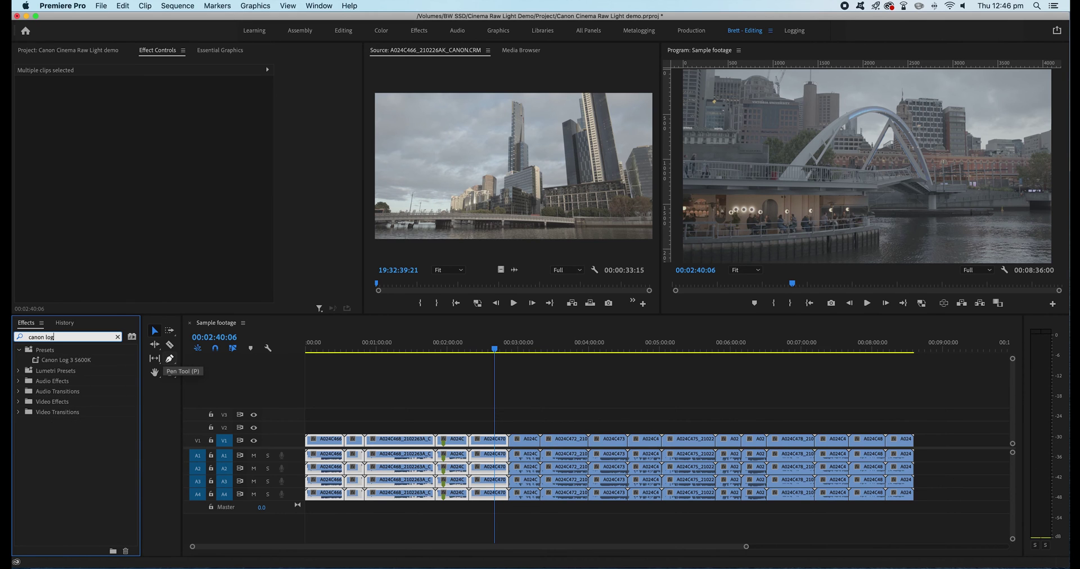
left_click_drag(79, 360, 409, 442)
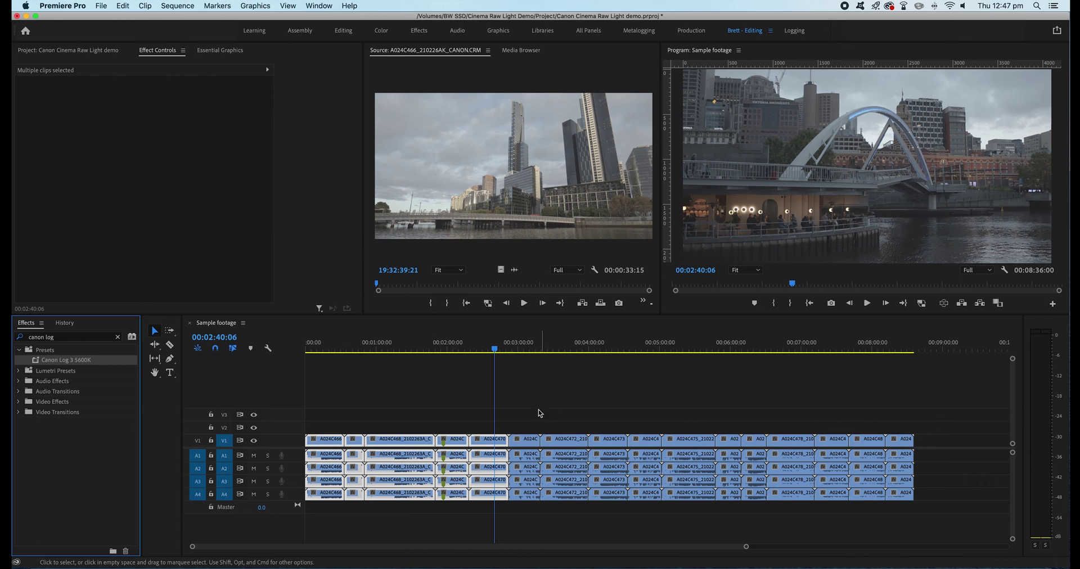
left_click(526, 346)
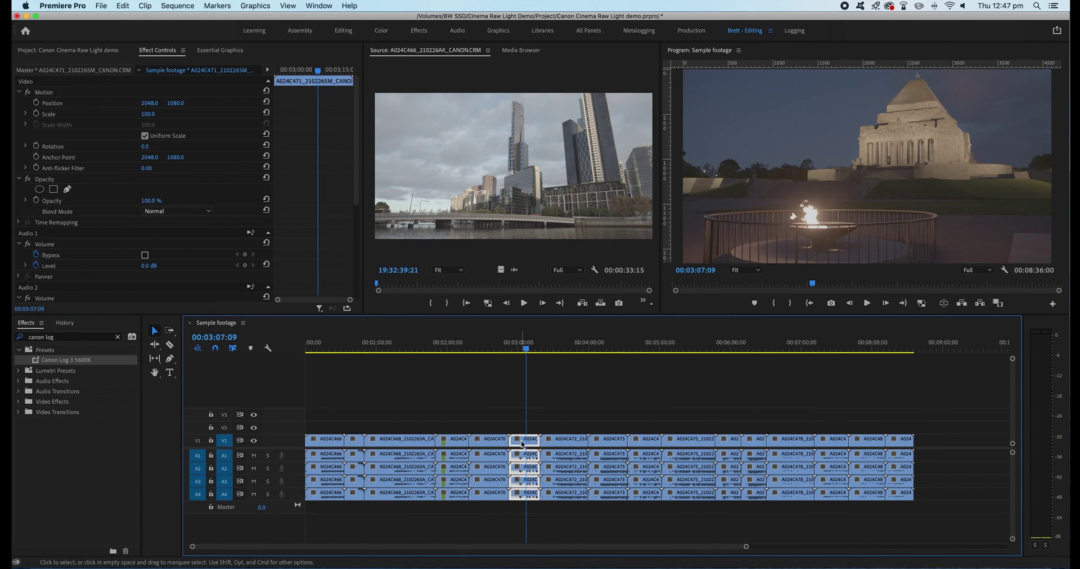
Open clip A024C473 from bin 1 and set the gamma in its RAW Light source settings to Canon Log 3
left_click(51, 51)
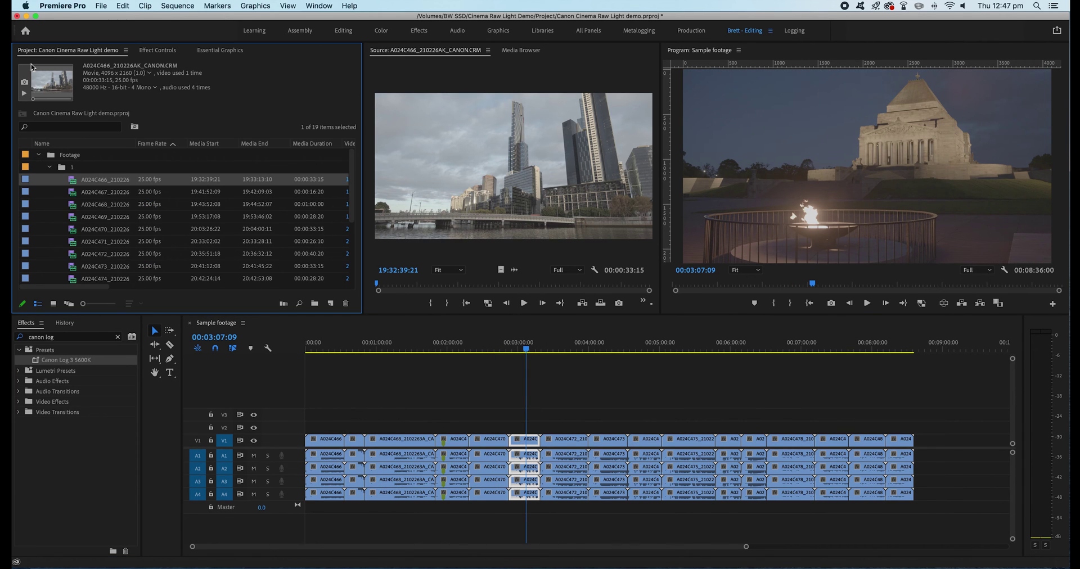
scroll(82, 222, "down", 3)
double_click(73, 183)
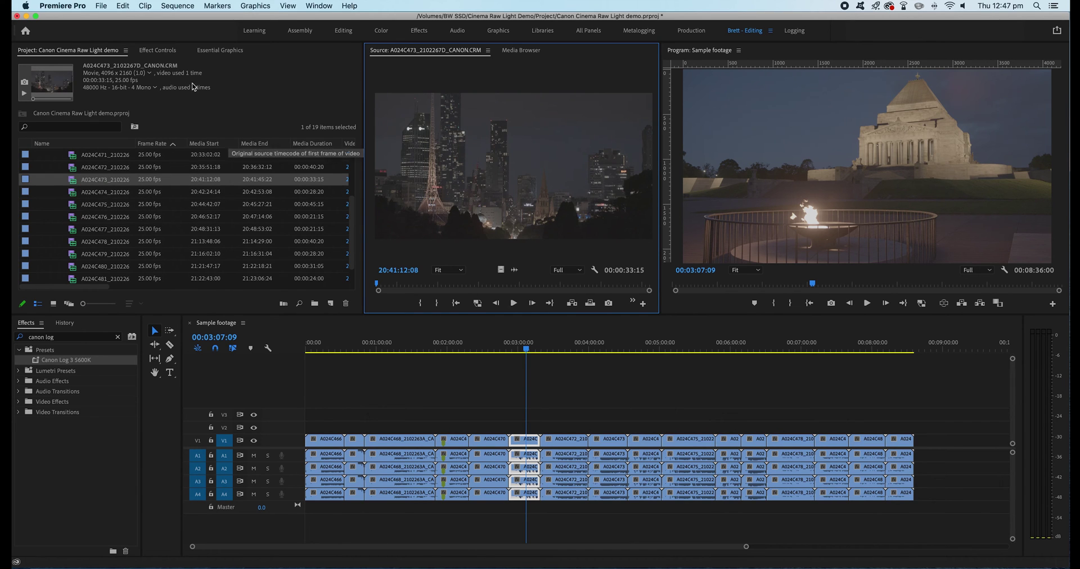
left_click(160, 50)
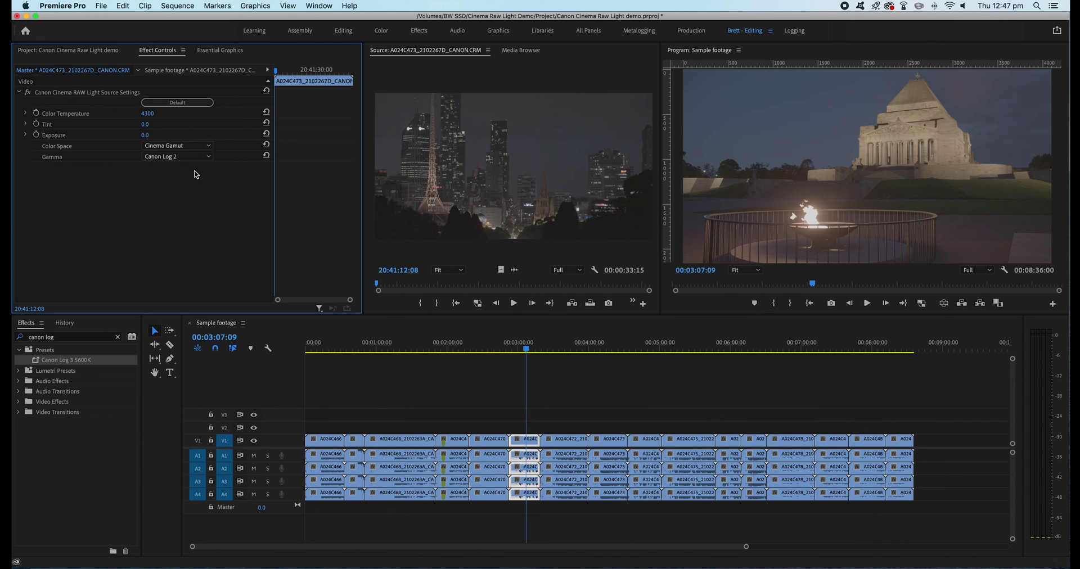
left_click(194, 157)
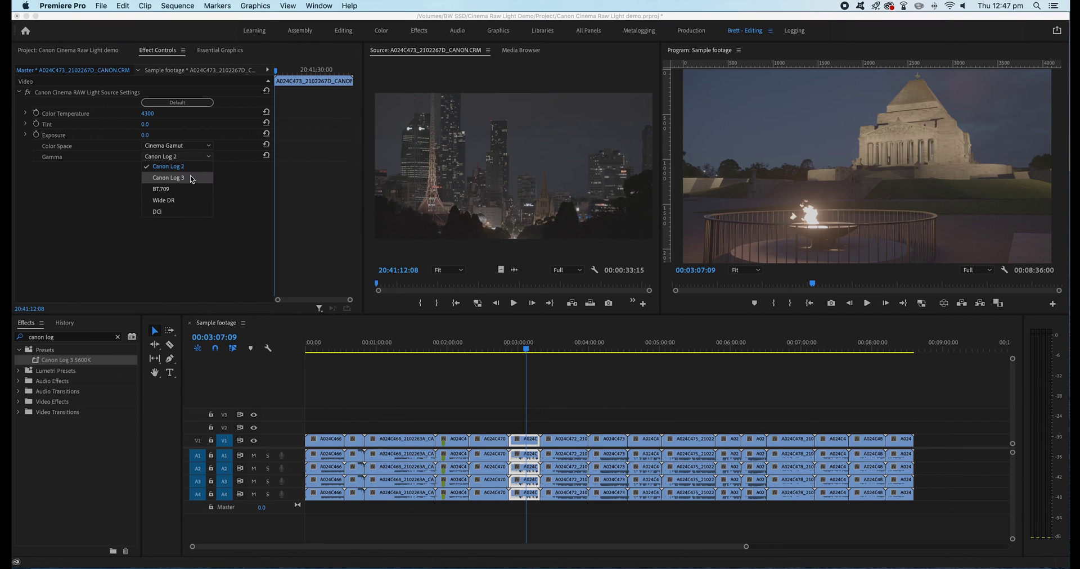
left_click(192, 179)
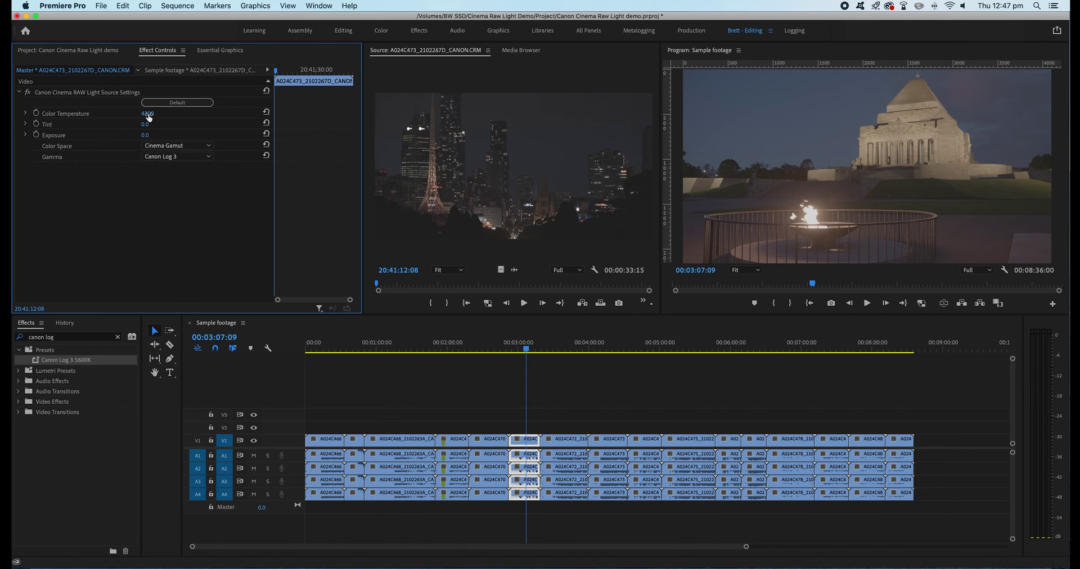
Save clip A024C473's Canon Cinema RAW Light source settings as a preset named Canon Log 3 4300K
right_click(96, 94)
left_click(116, 115)
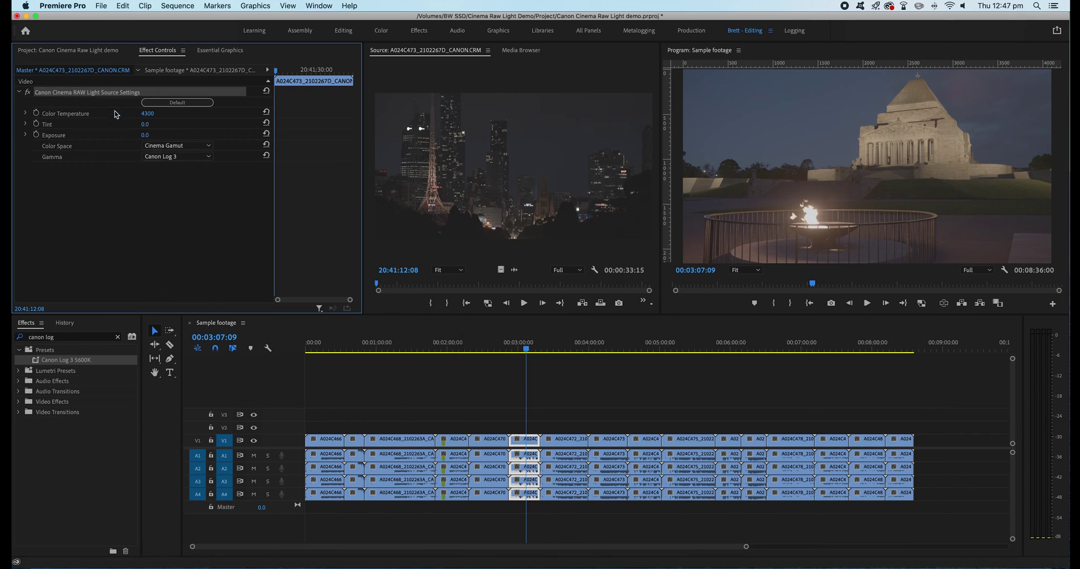
type("Canon Log 3 4300K")
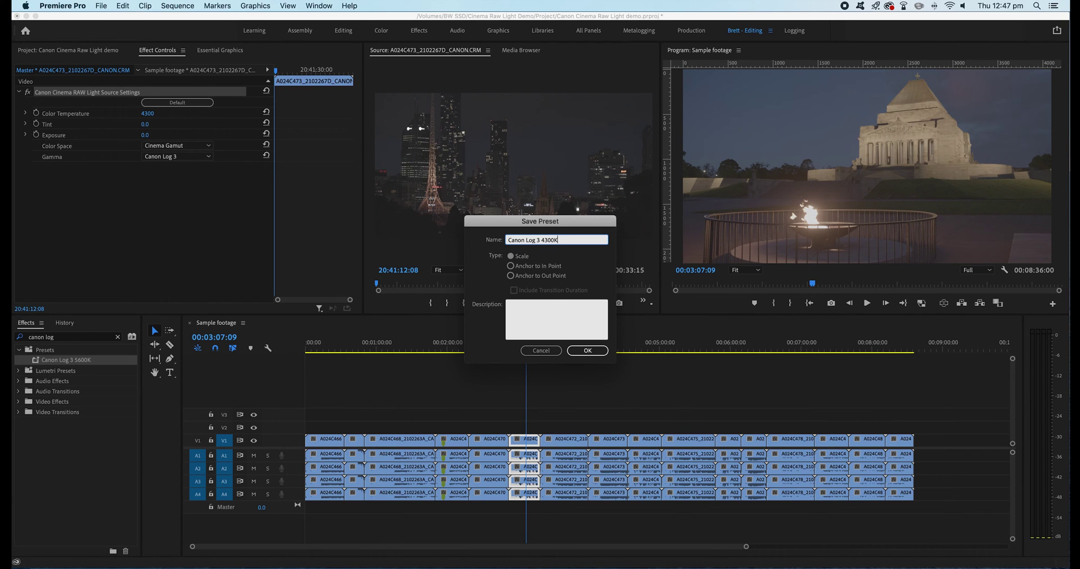
key("Return")
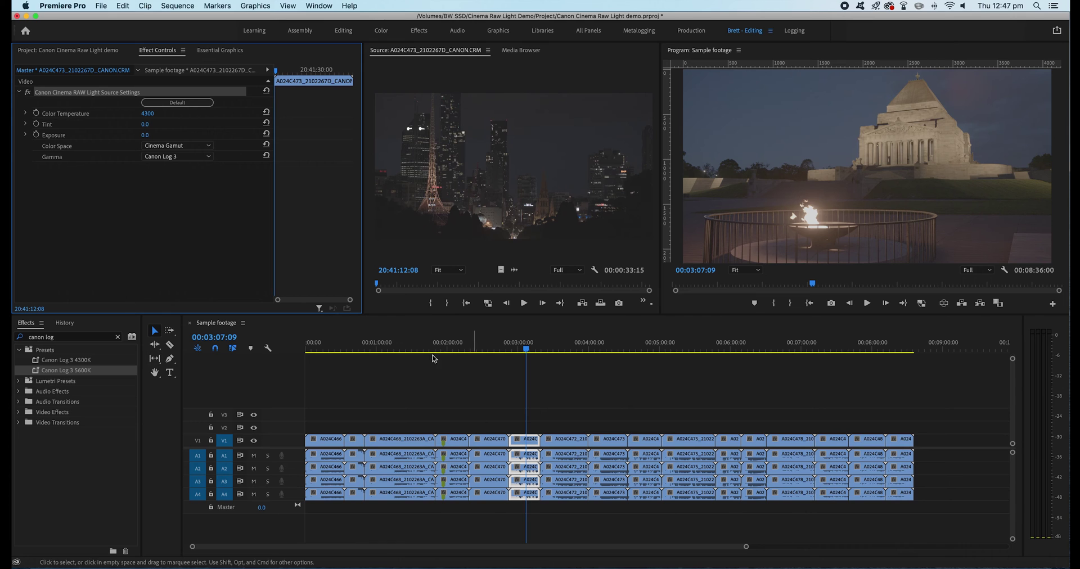
Apply the Canon Log 3 4300K preset to all sequence clips from the sixth through the last
left_click(545, 459)
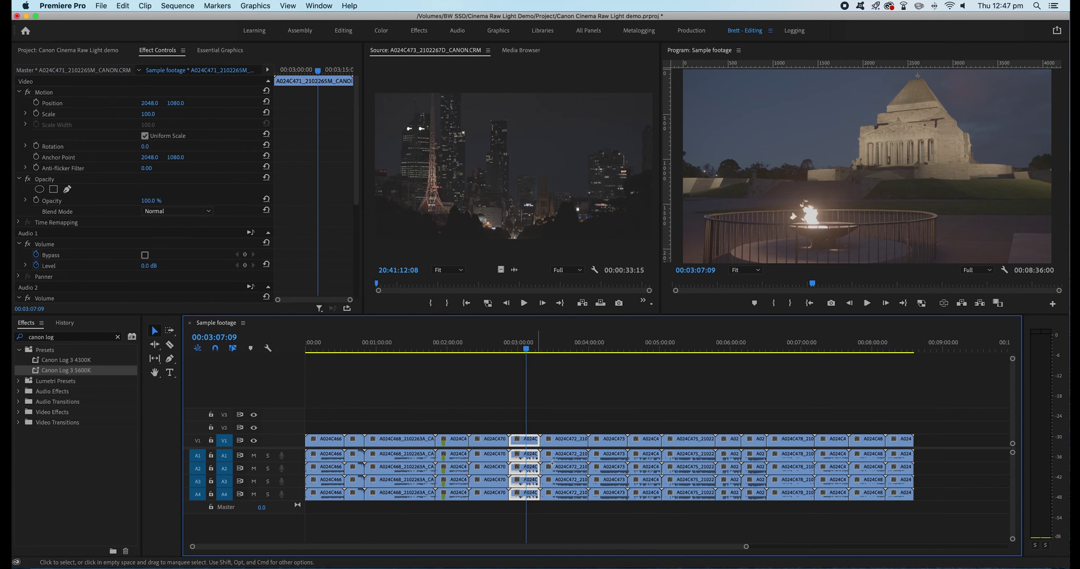
left_click_drag(726, 499, 948, 498)
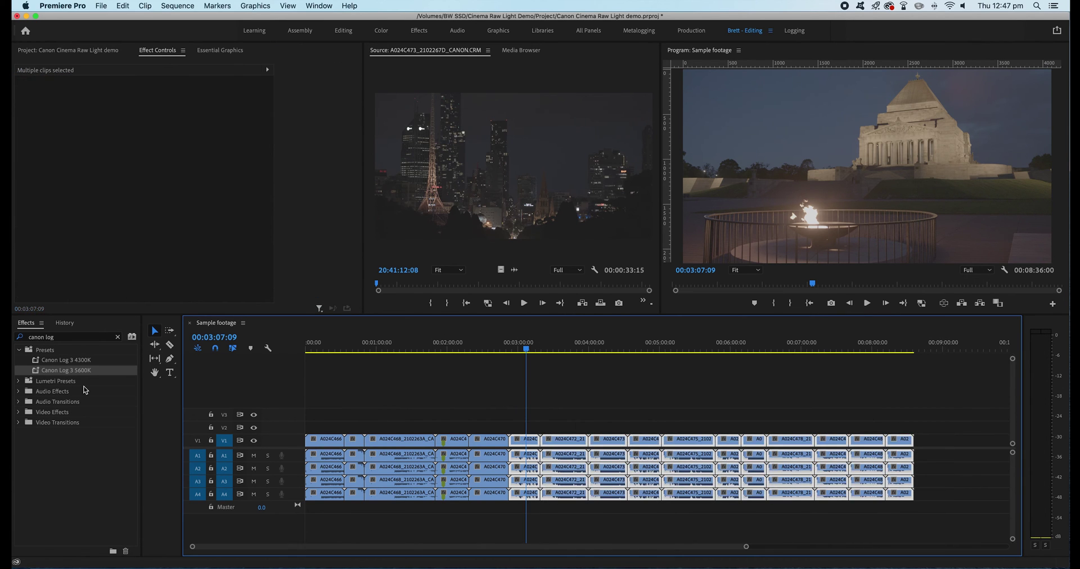
left_click(78, 372)
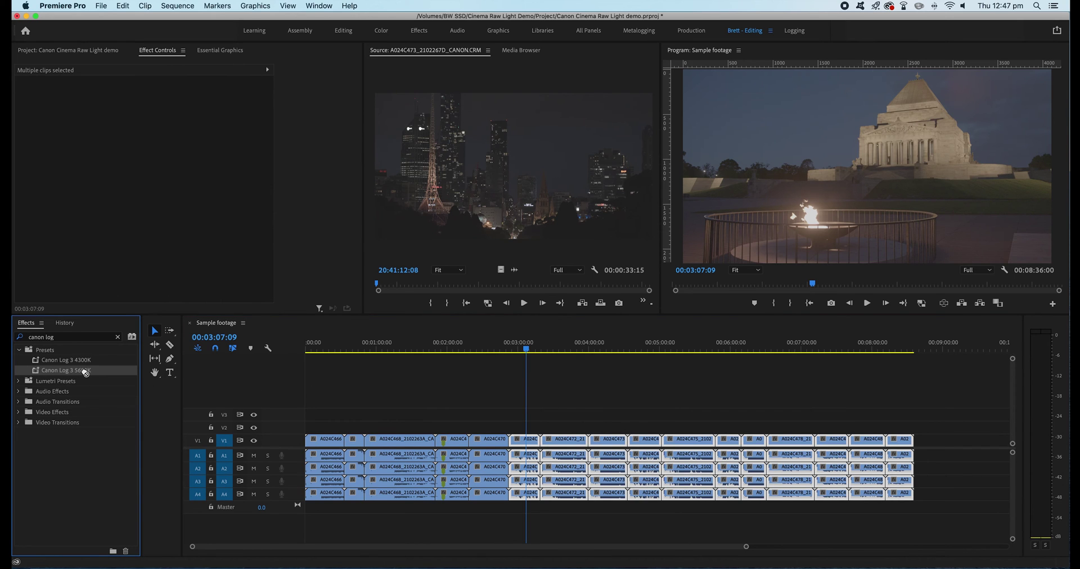
left_click_drag(82, 363, 526, 442)
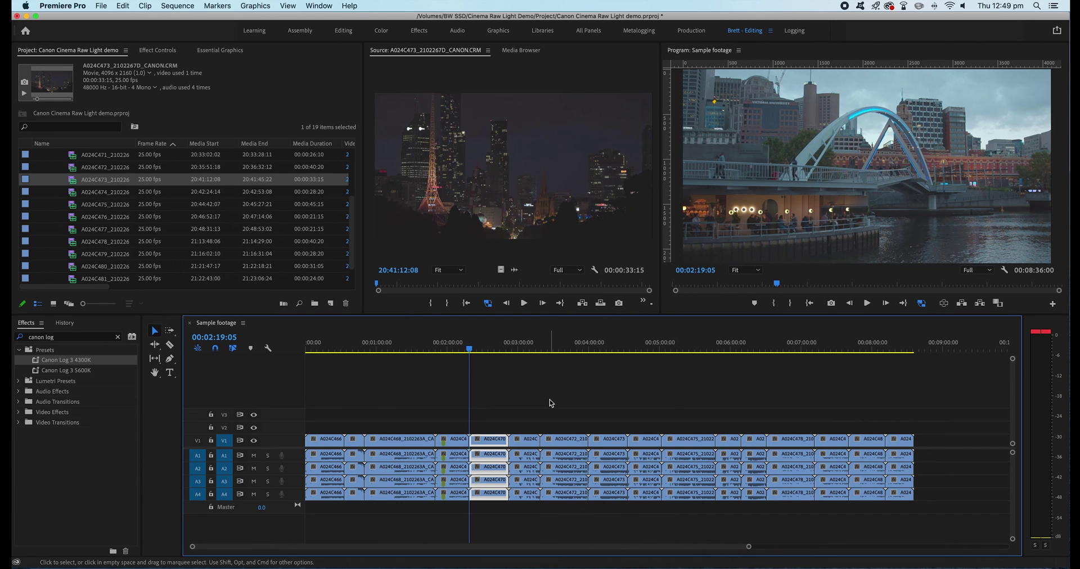
Change the video renderer in the general project settings, playing the sequence before and after the change to compare playback
key("space")
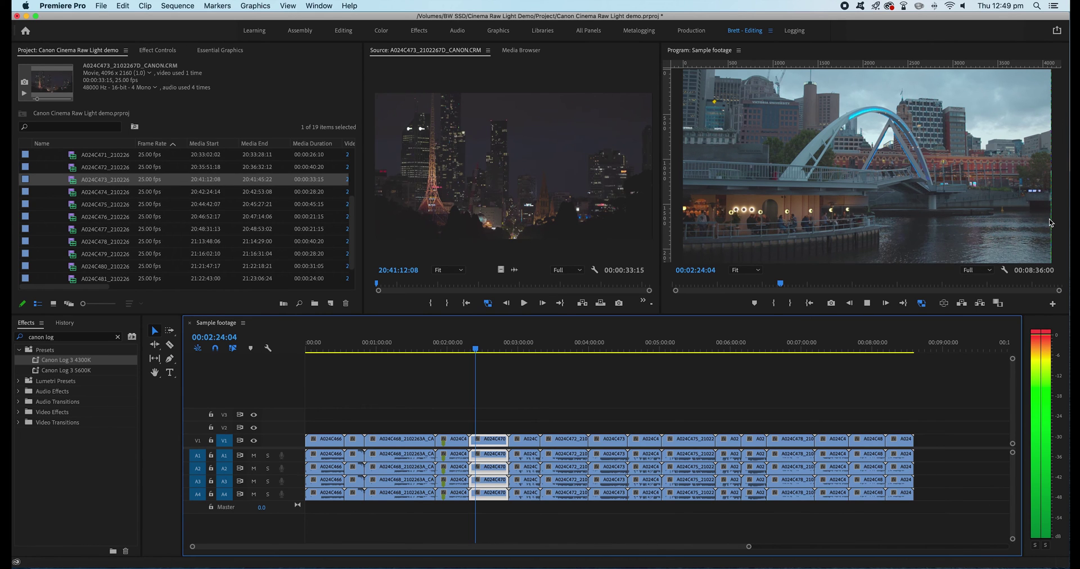
key("space")
left_click(124, 7)
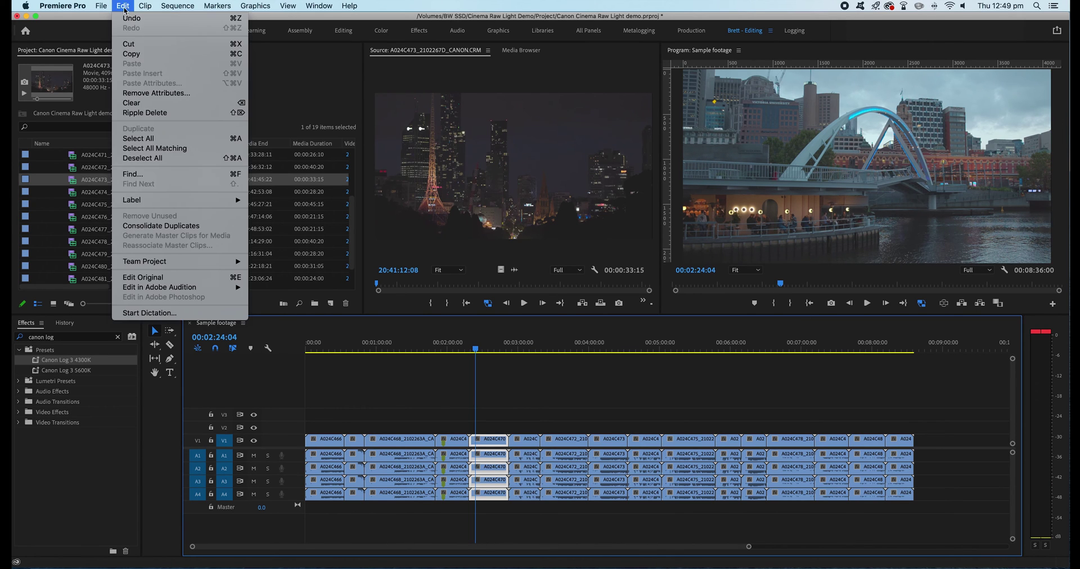
mouse_move(102, 7)
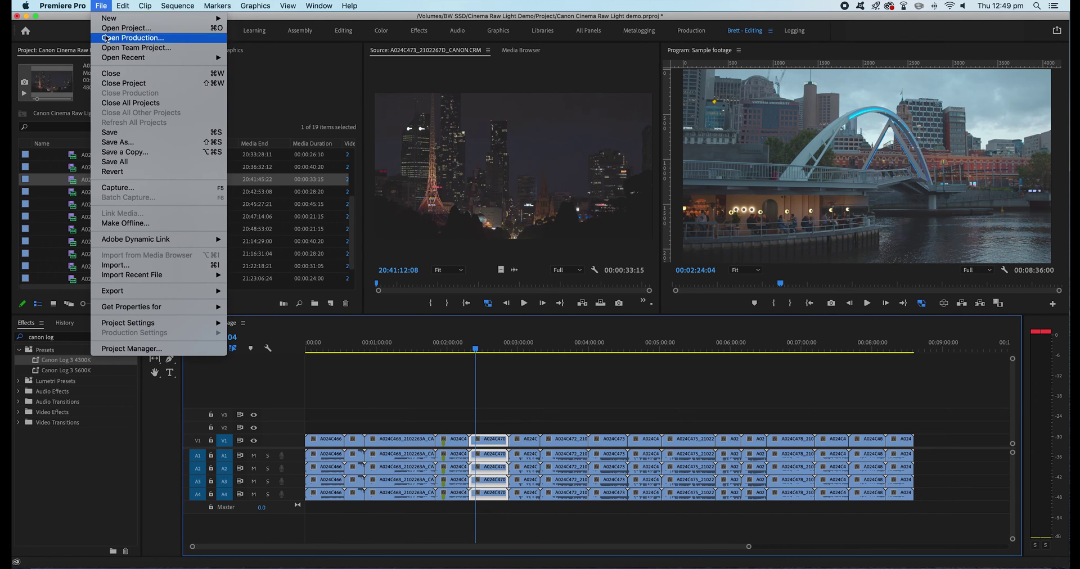
mouse_move(152, 323)
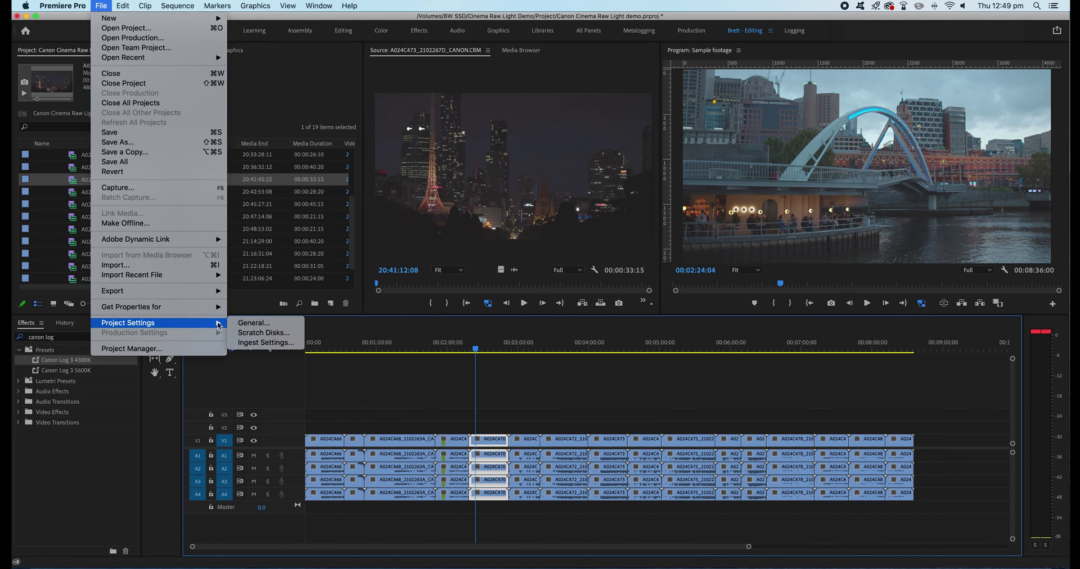
left_click(253, 323)
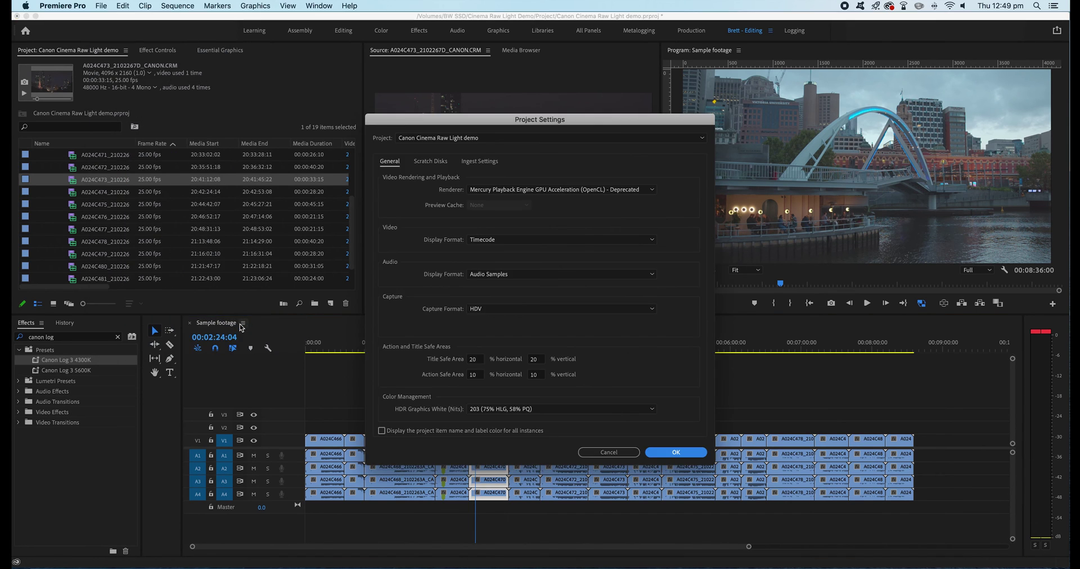
left_click(645, 192)
left_click(639, 203)
left_click(681, 452)
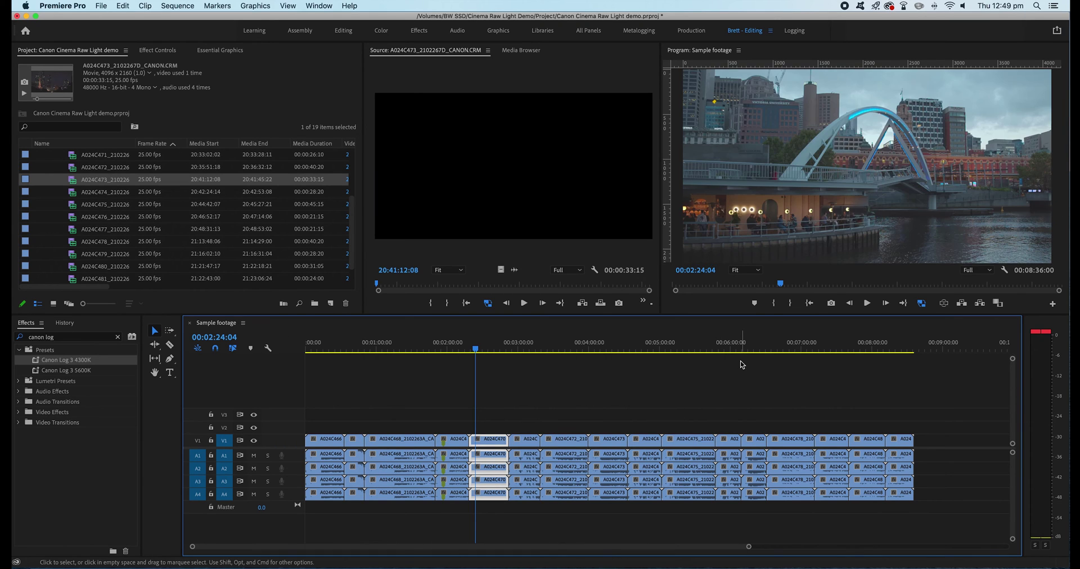
key("space")
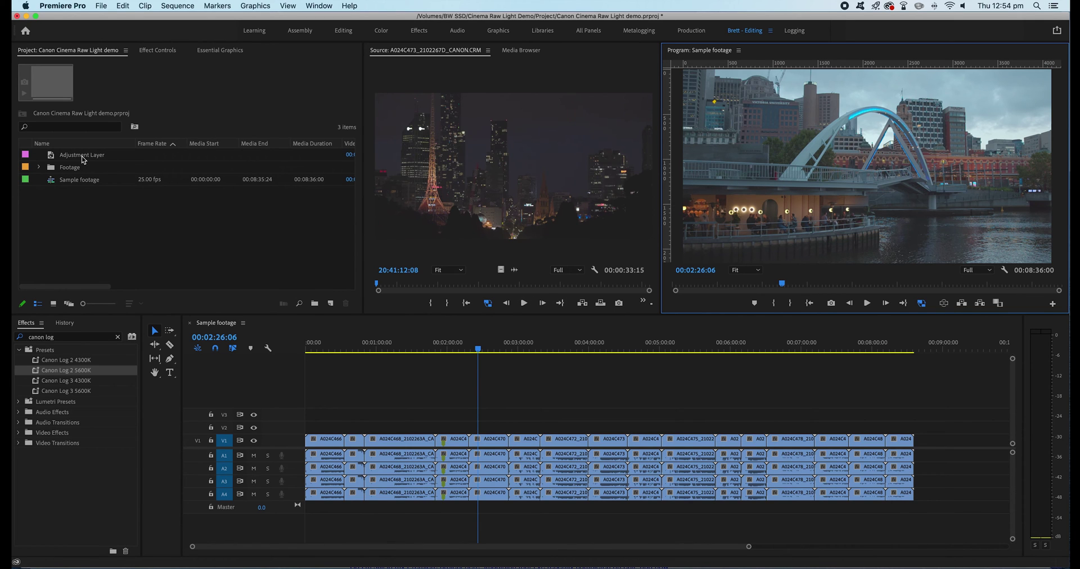
Place the Adjustment Layer on V2 over the full length of the sequence and select it in the Color workspace
left_click_drag(84, 157, 918, 428)
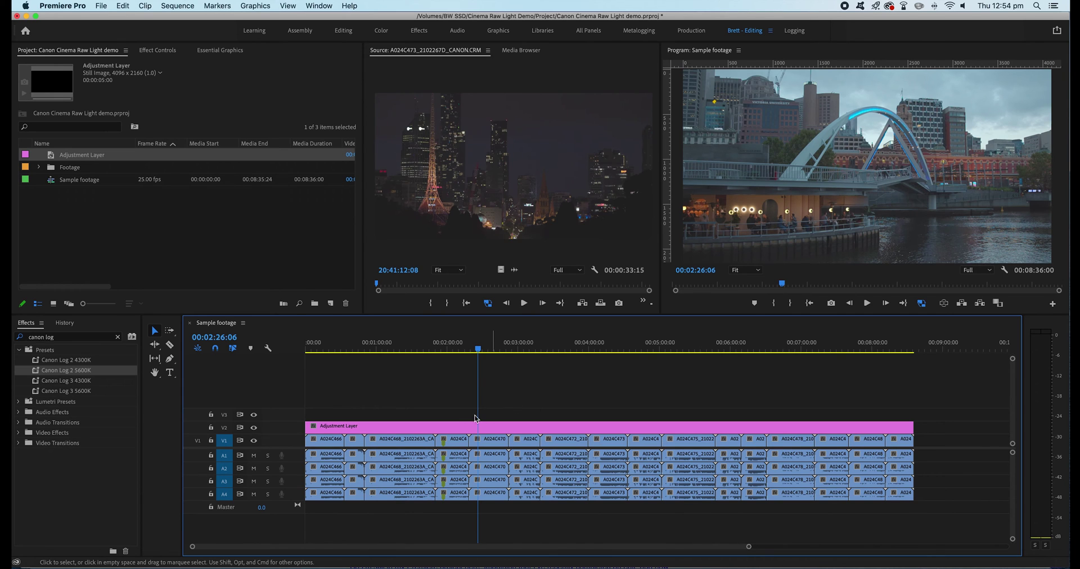
left_click(500, 429)
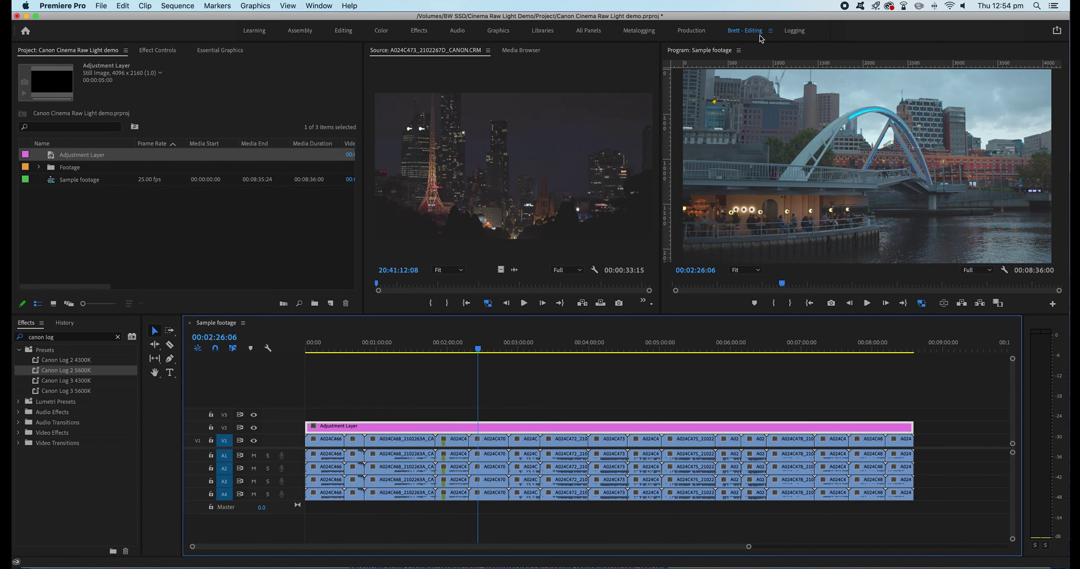
left_click(381, 31)
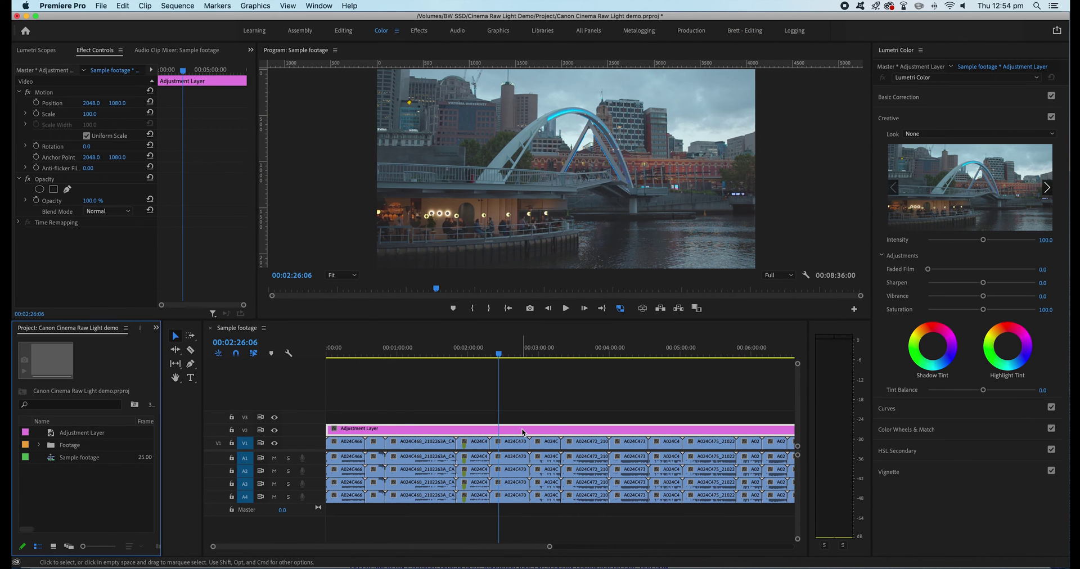
Apply the creative look Canon official CinemaGamut_CanonLog2-to-BT709_WideDR_33_FF_Ver.2.0 to the adjustment layer and turn off proxy display
left_click(974, 98)
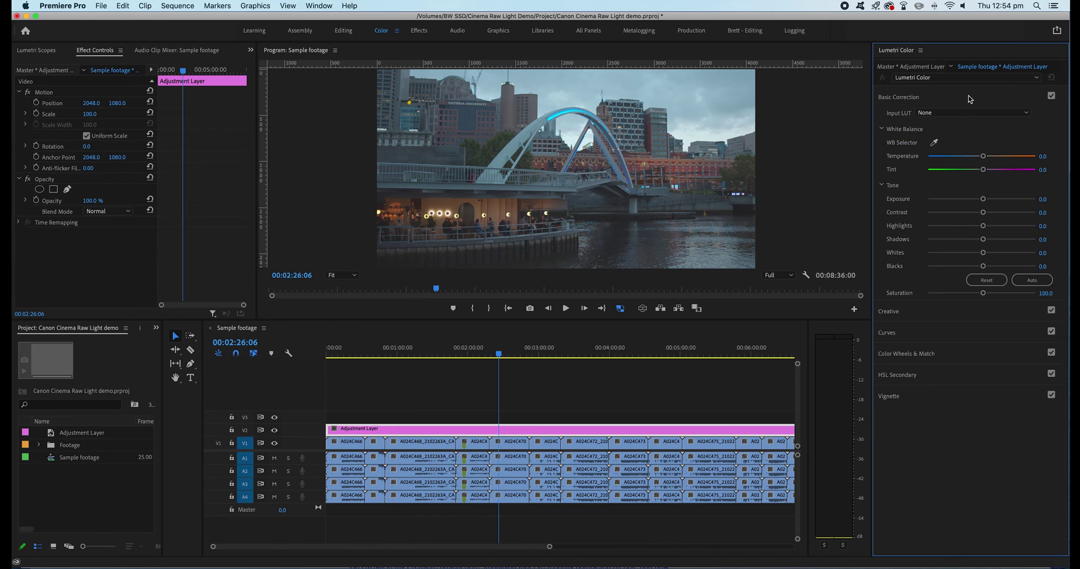
left_click(973, 312)
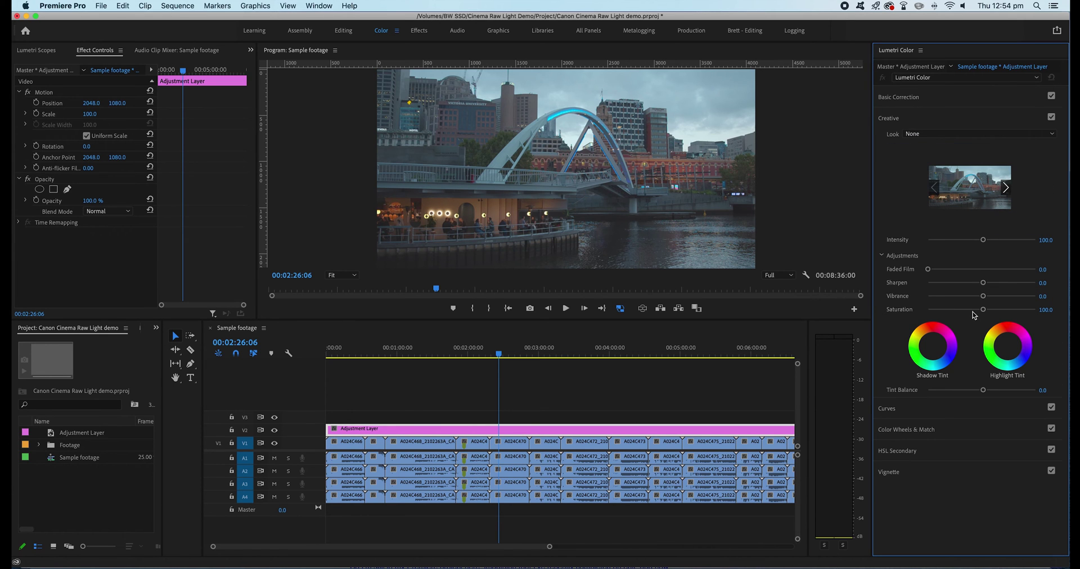
left_click(991, 136)
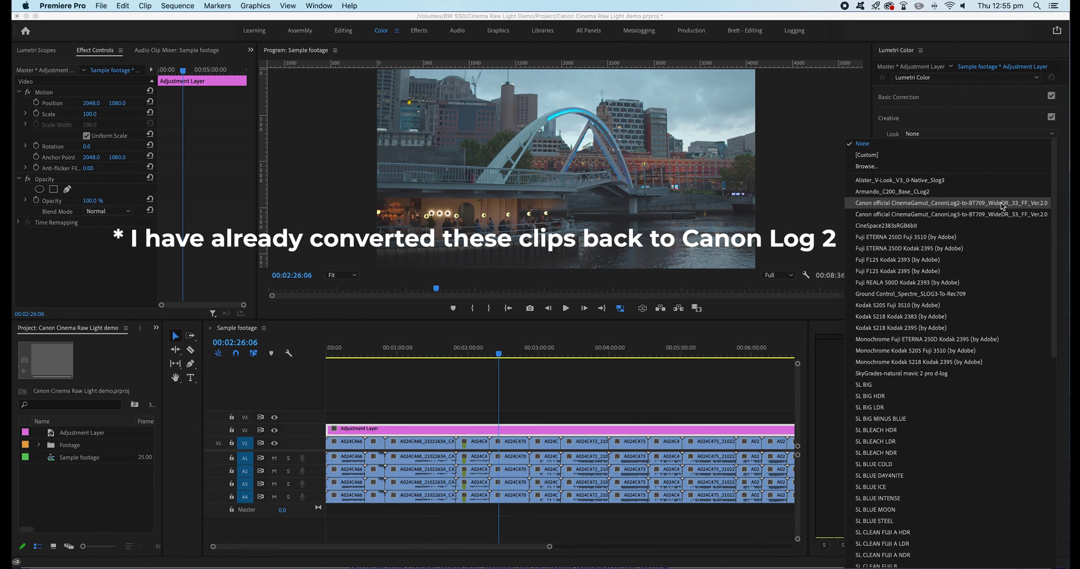
left_click(1003, 203)
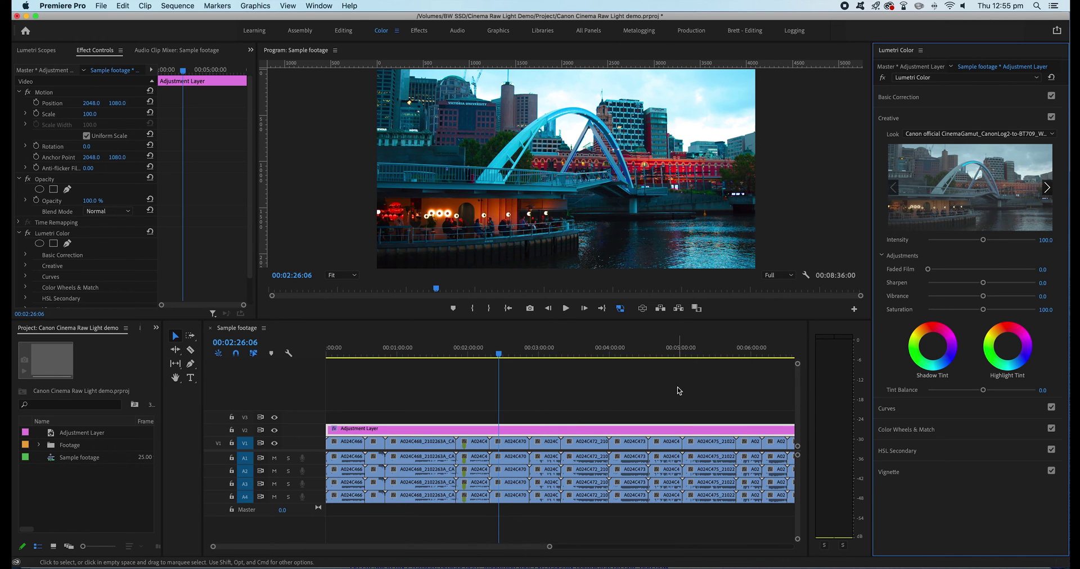
left_click(621, 308)
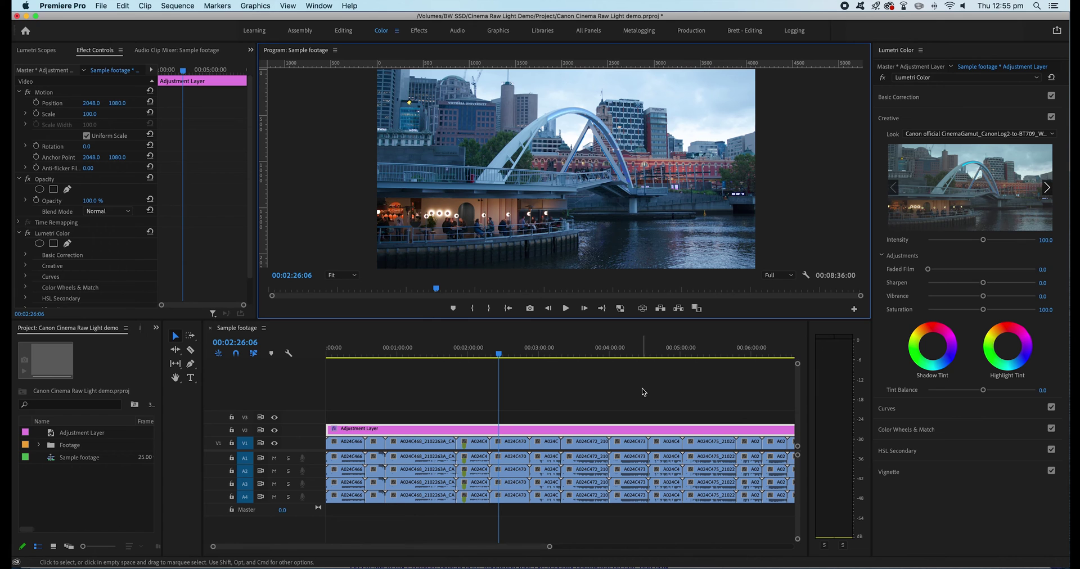
Check the Canon Log 2 to BT.709 look on clips at several points along the sequence
left_click(415, 351)
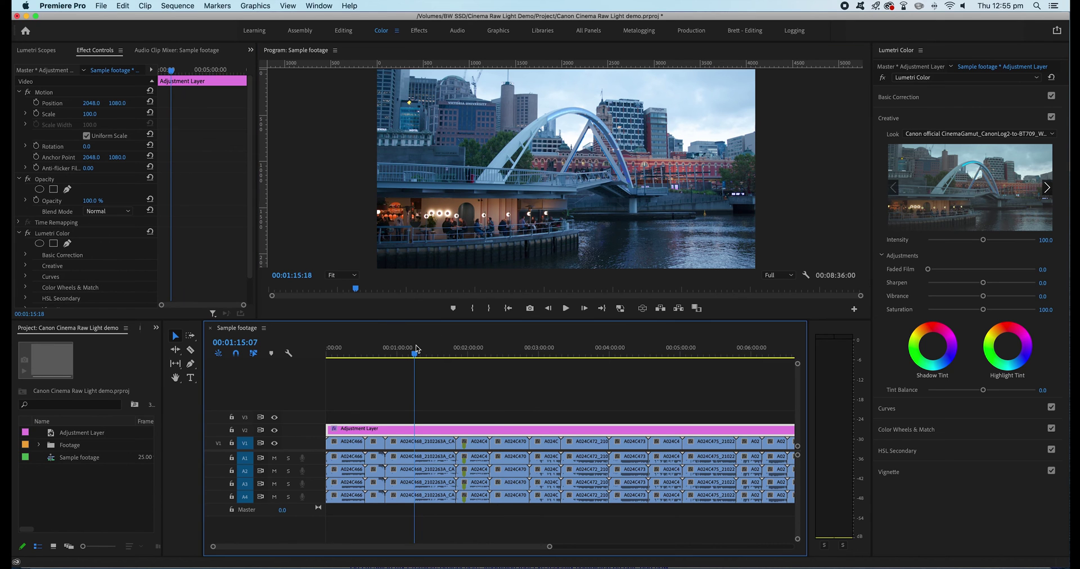
left_click(342, 351)
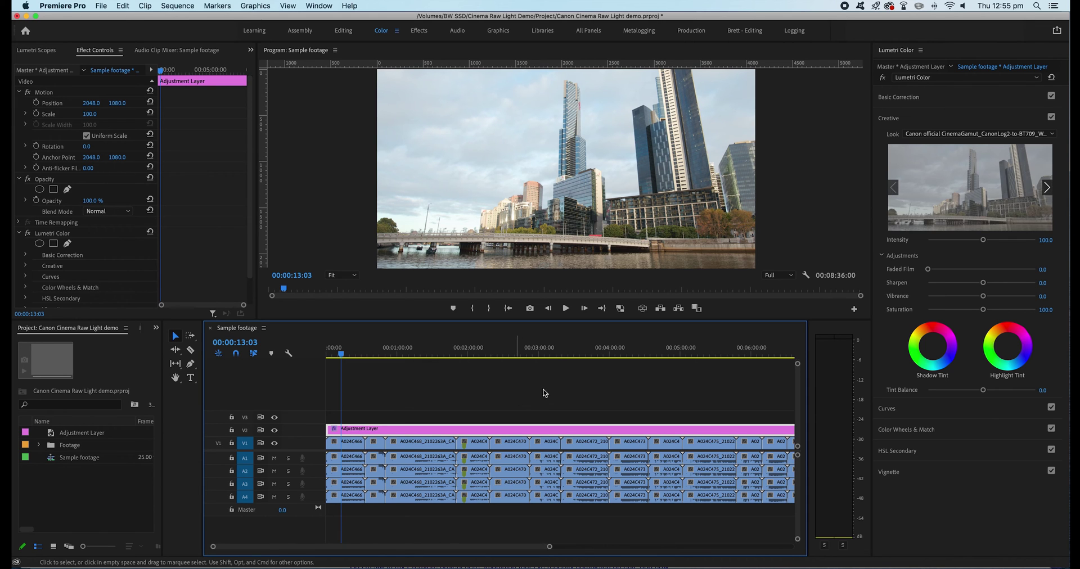
scroll(704, 380, "down", 5)
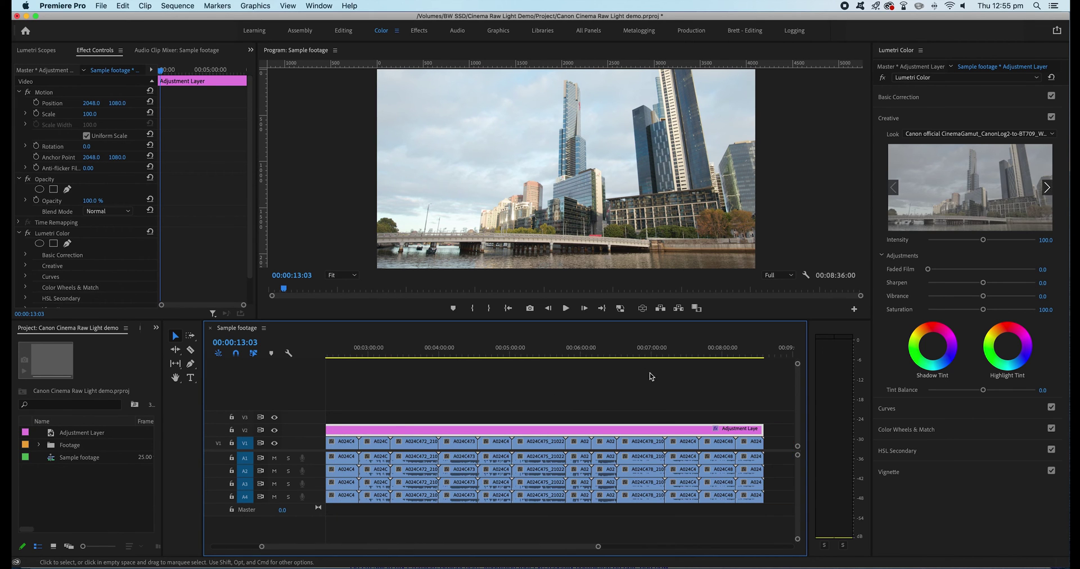
left_click(593, 353)
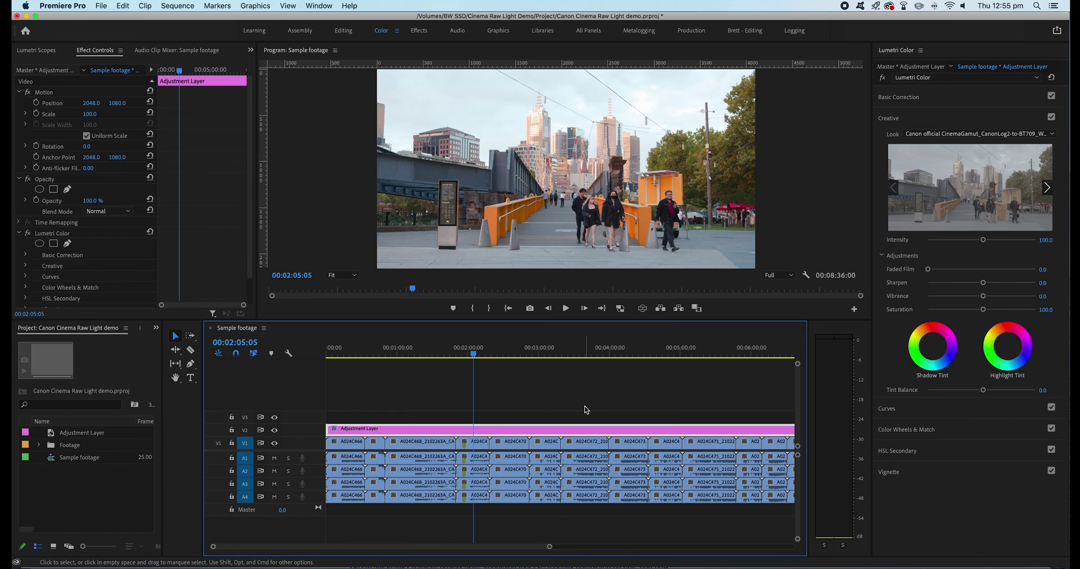
Change the adjustment layer's creative look to Armando_C200_Base_CLog2 and review it across other clips in the sequence
left_click(914, 135)
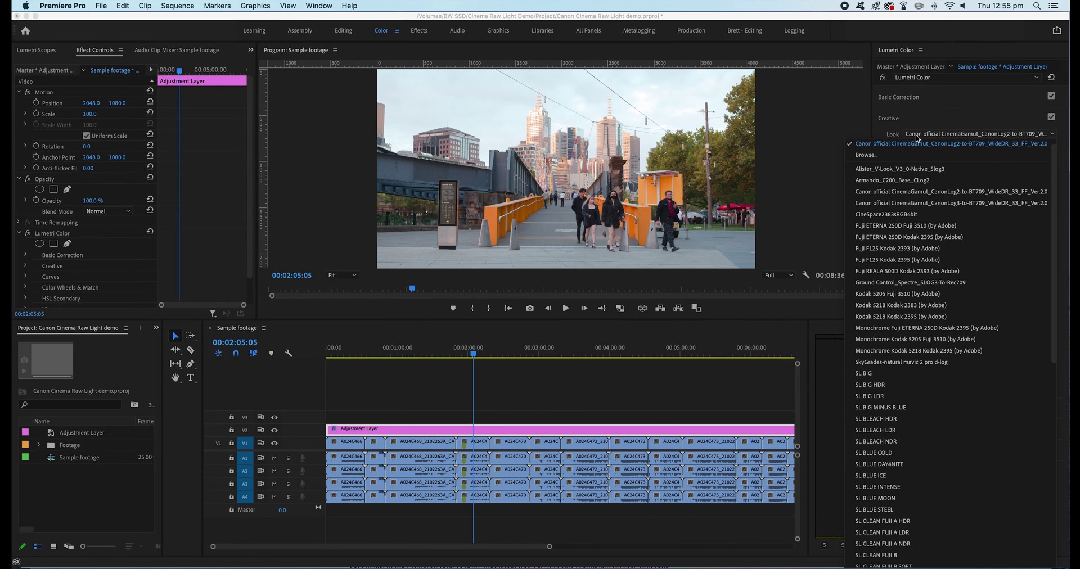
left_click(908, 180)
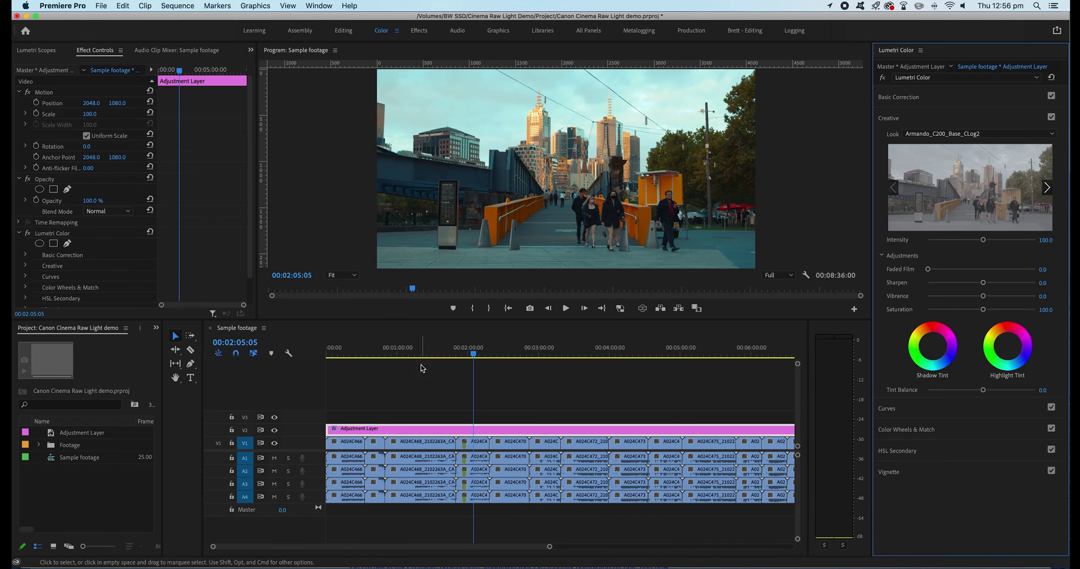
left_click_drag(418, 354, 672, 354)
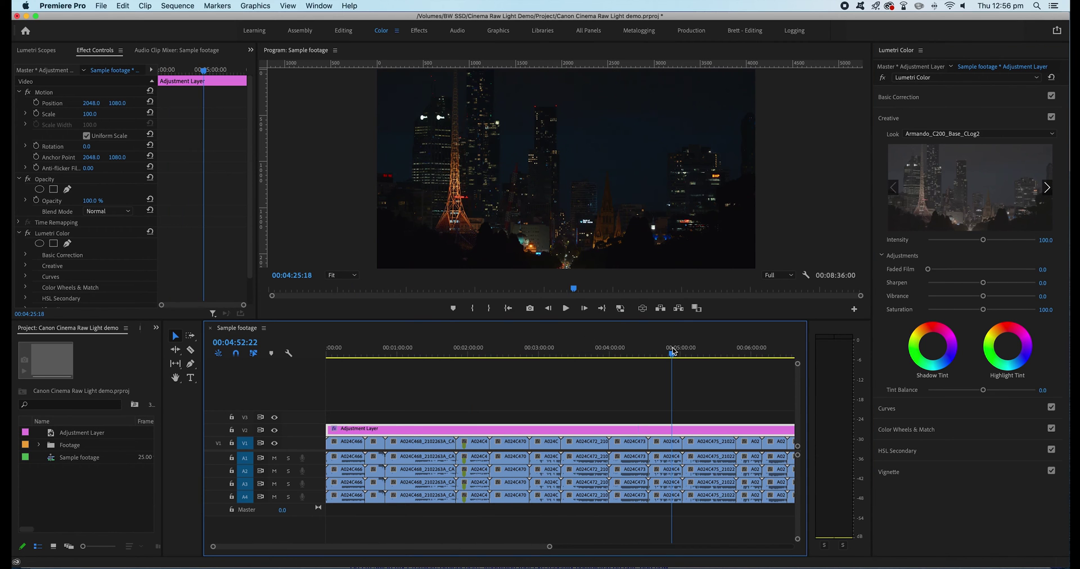
scroll(619, 403, "down", 5)
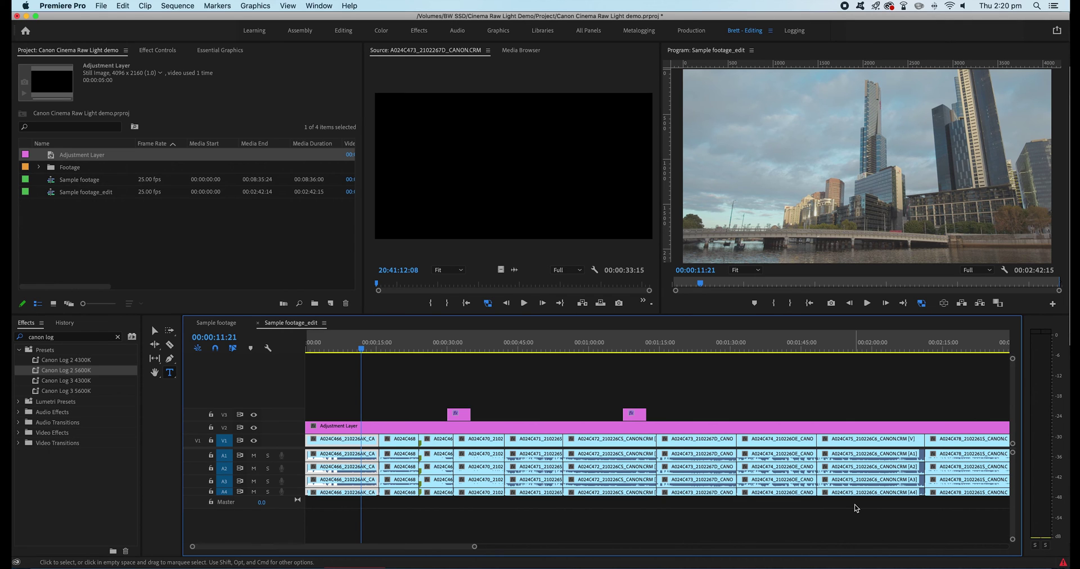
Place the playhead at 00:00:33:07 over the title in Sample footage_edit and duplicate that sequence in the project
key("minus")
left_click(384, 346)
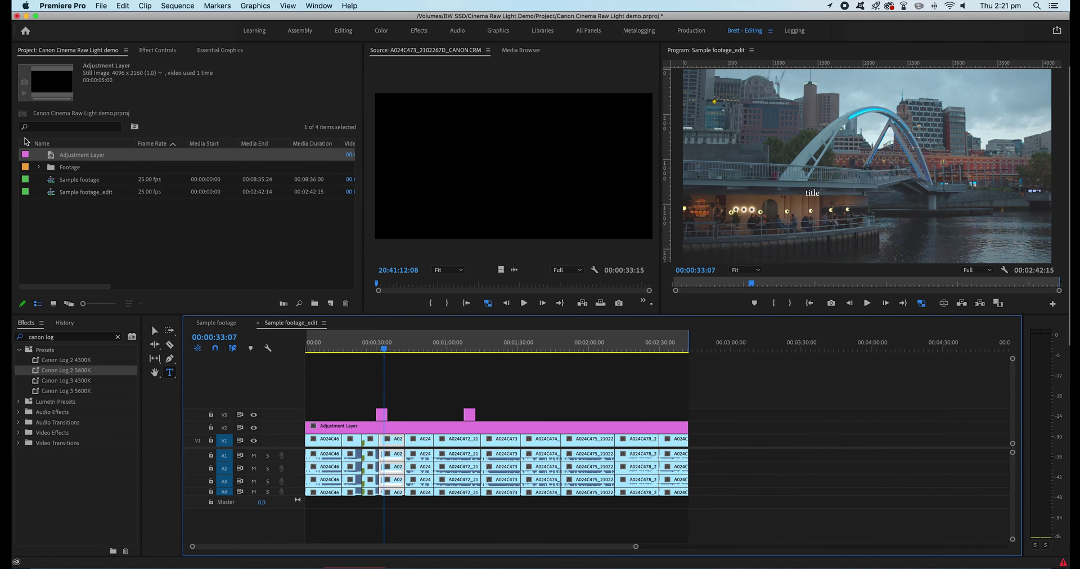
left_click(54, 194)
right_click(50, 192)
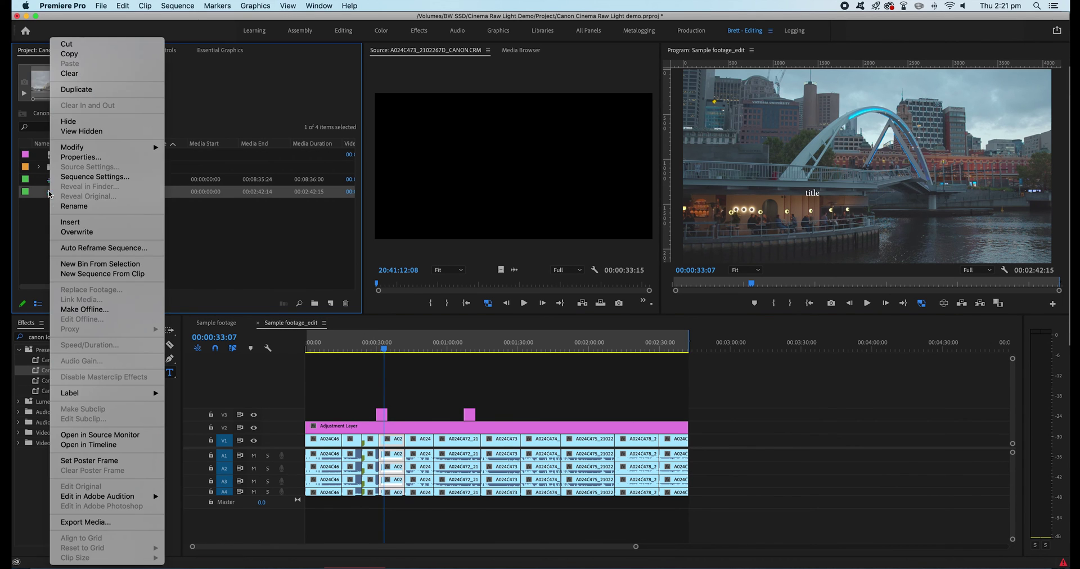
left_click(81, 90)
Rename the duplicated sequence as Sample footage_edit - flattened and open it in the timeline
left_click(116, 206)
left_click_drag(116, 206, 300, 218)
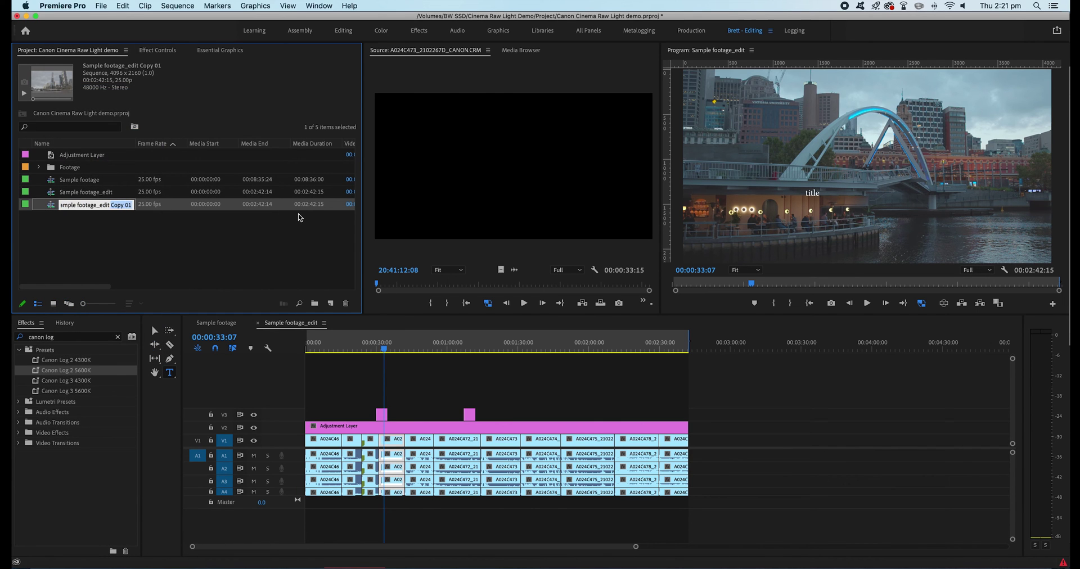
type("- flattened")
key("Return")
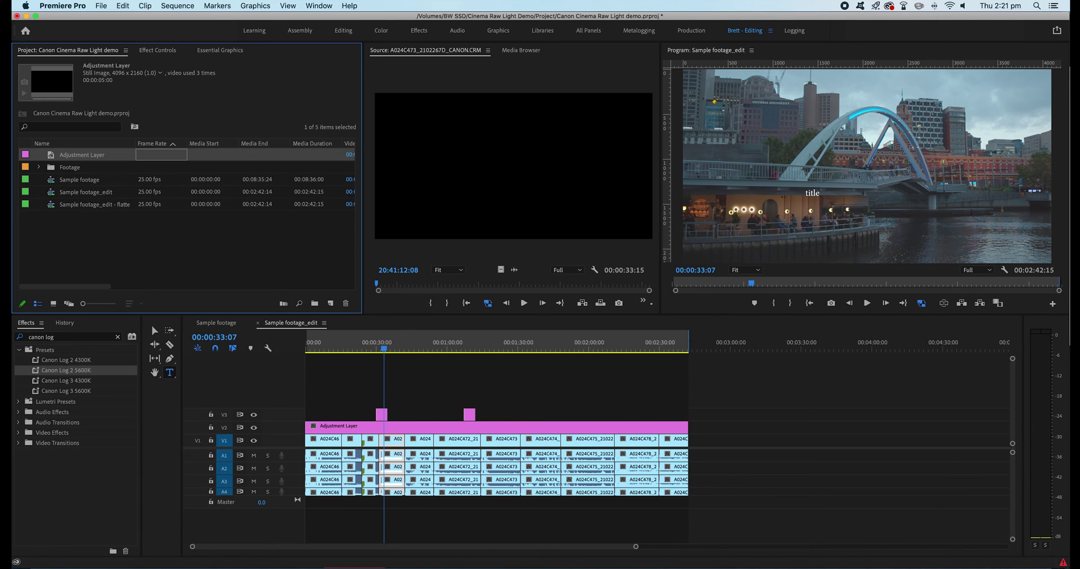
left_click(55, 205)
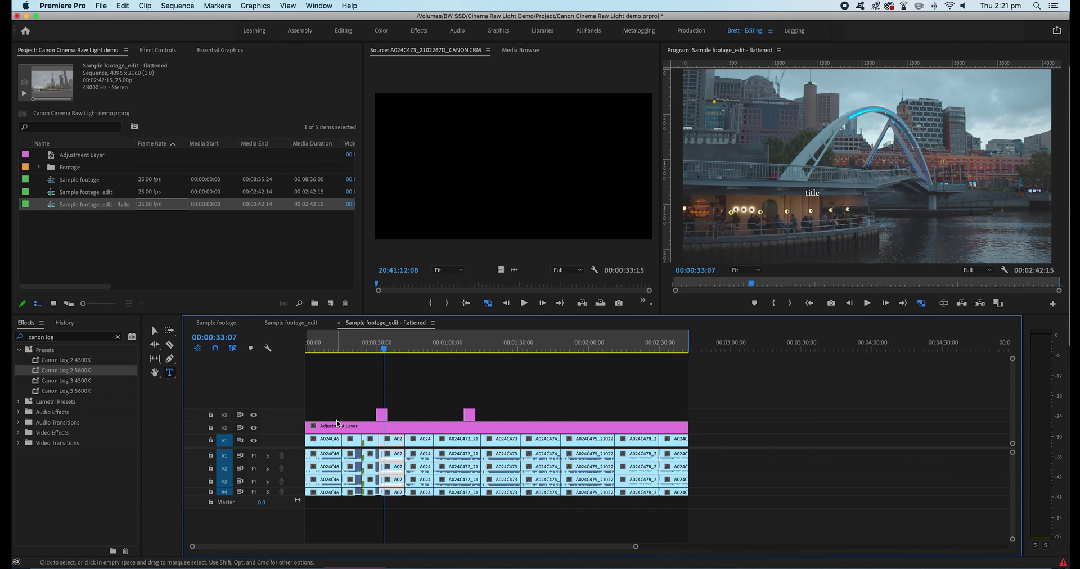
Lock video track V1, delete everything on the other video and audio tracks of the flattened sequence, and unlock V1
left_click(211, 441)
key("super+a")
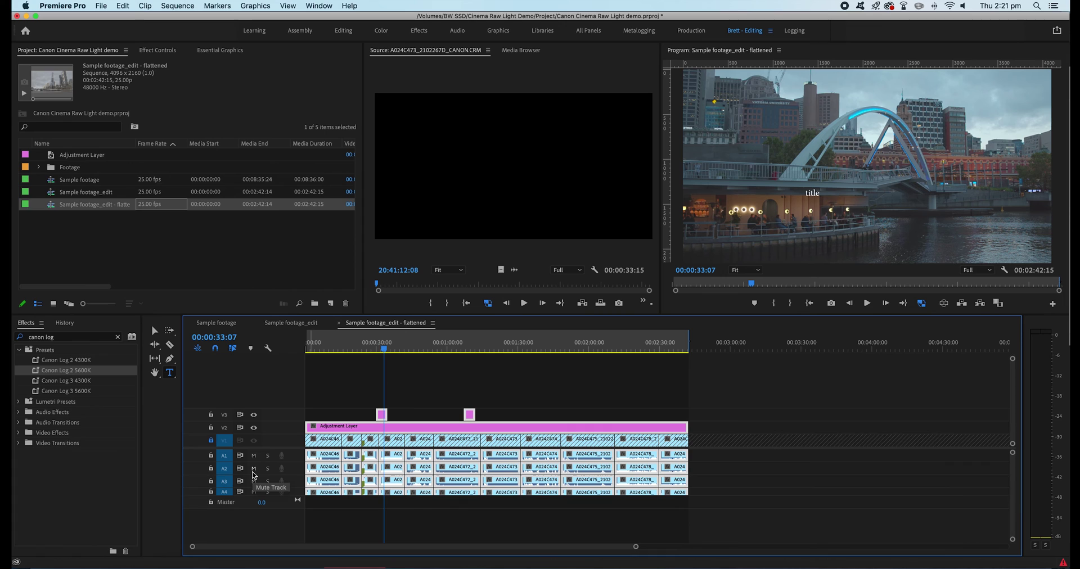
key("Delete")
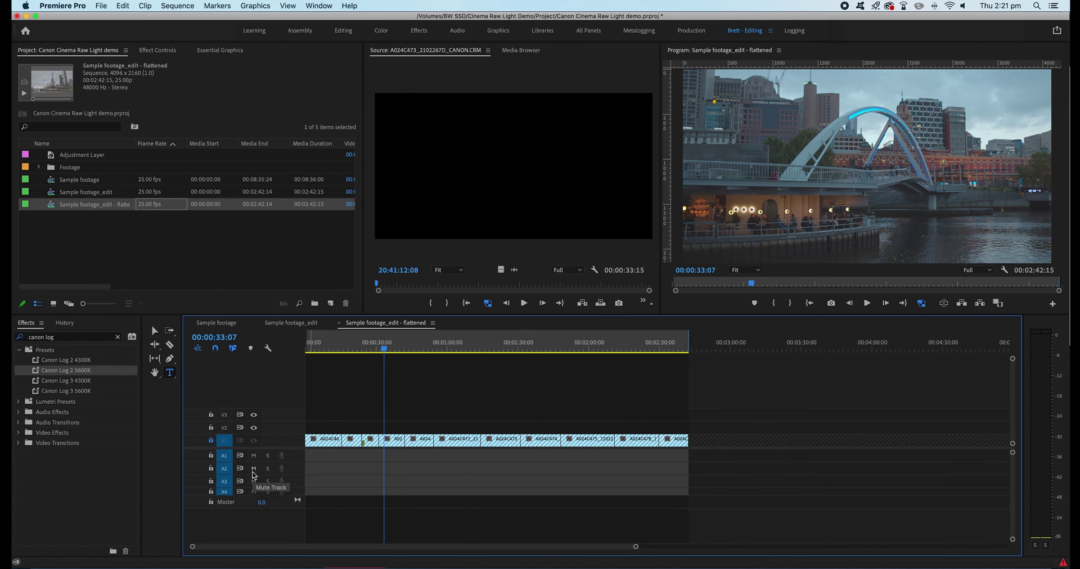
left_click(211, 441)
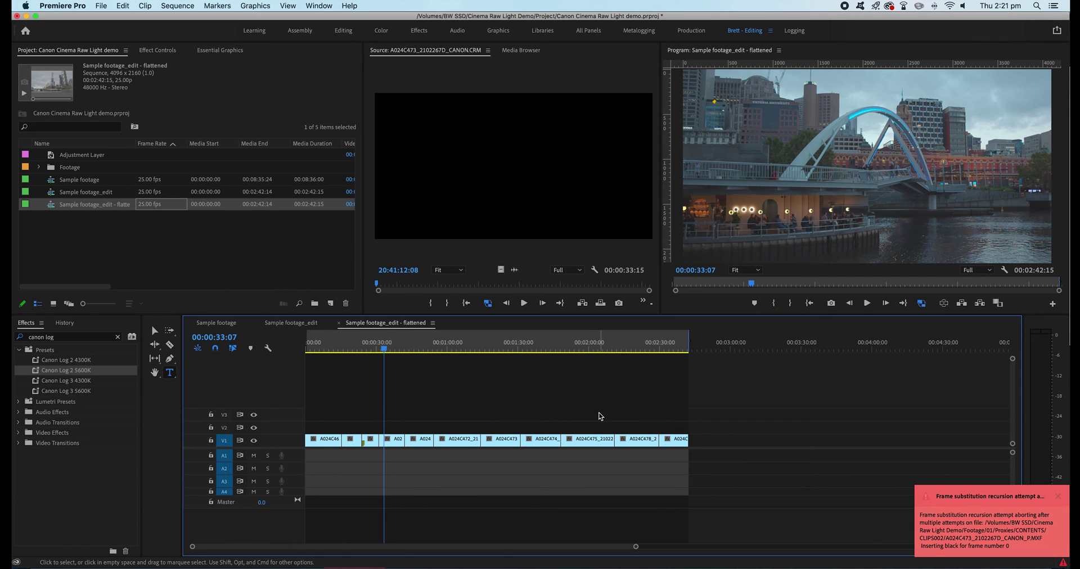
Export the sequence as a Final Cut Pro XML named Sample footage_edit - flattened into the XML/1 folder and dismiss the translation report
left_click(100, 6)
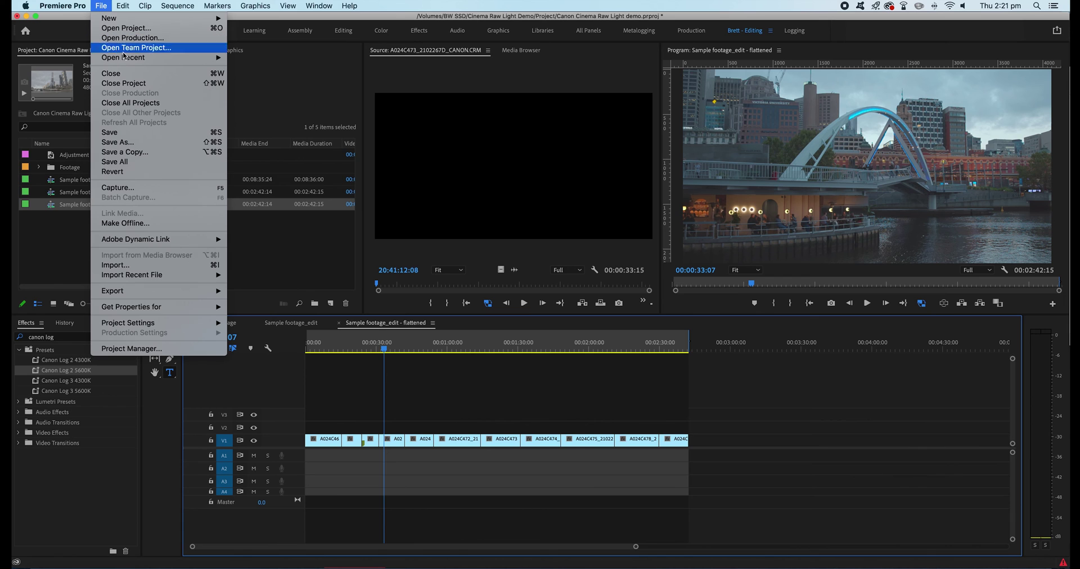
mouse_move(181, 291)
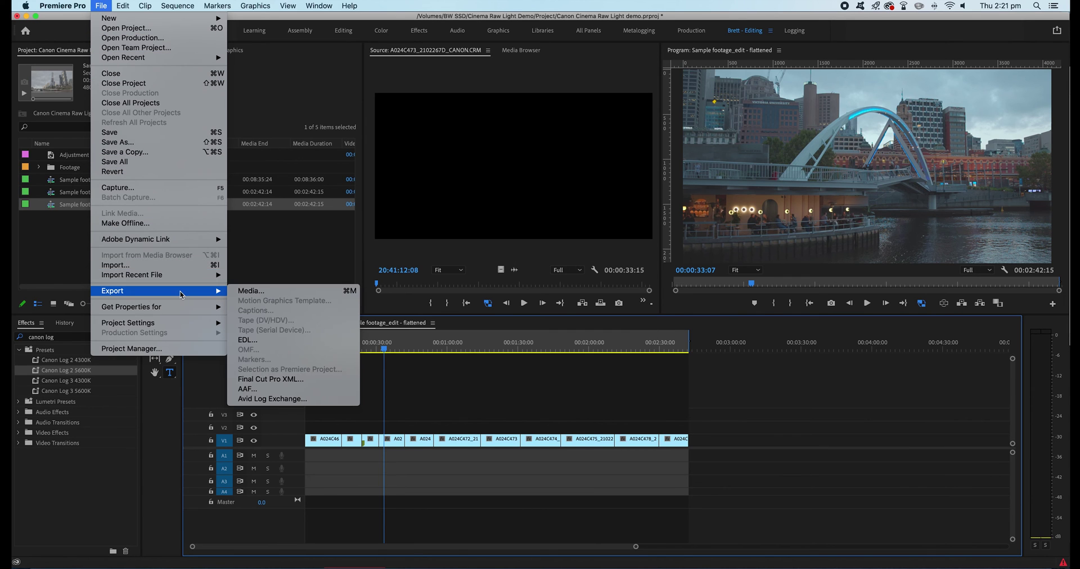
left_click(283, 384)
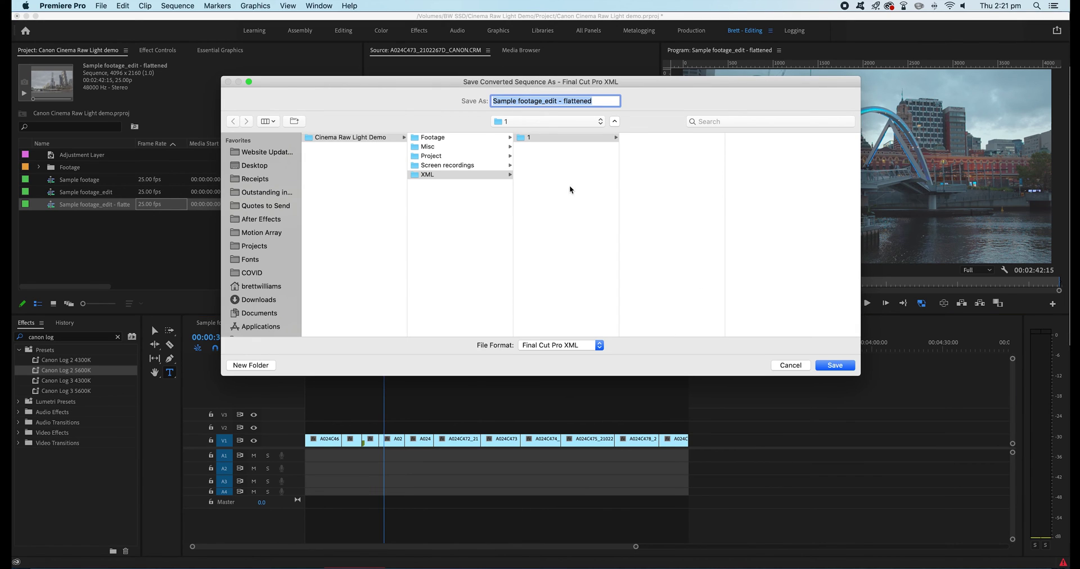
left_click(426, 175)
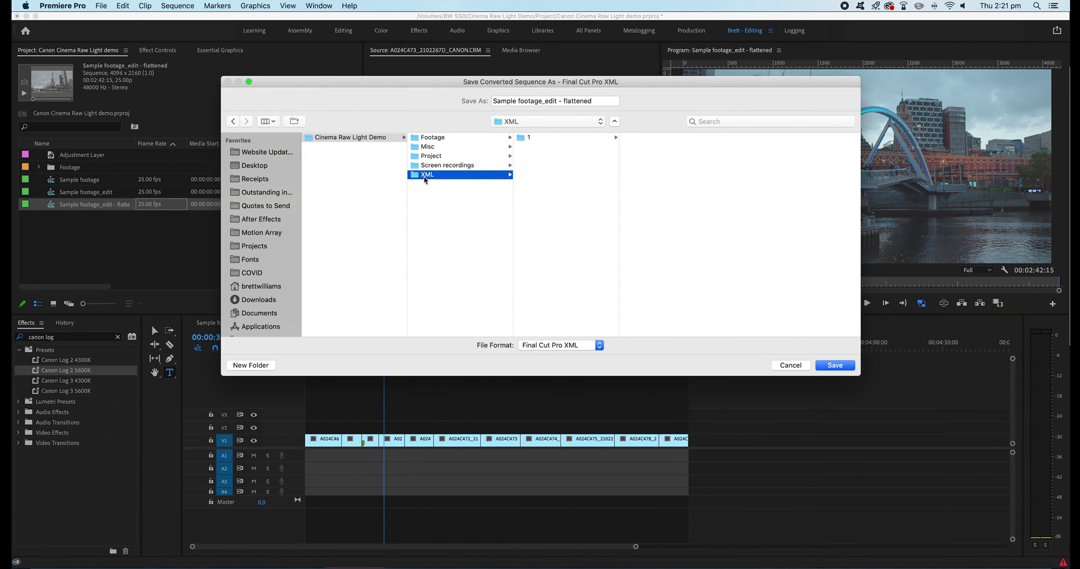
left_click(526, 139)
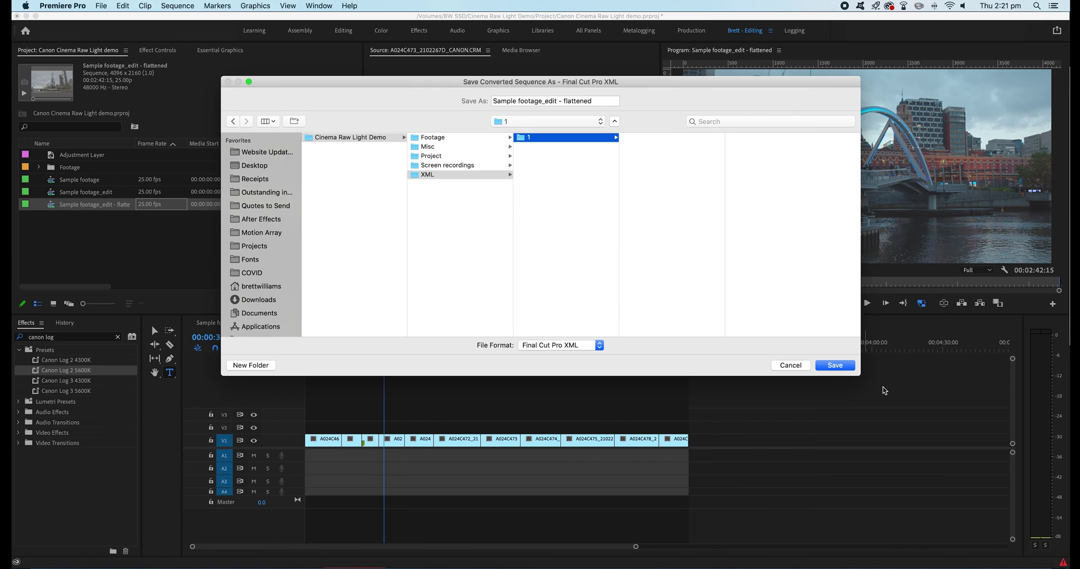
left_click(835, 366)
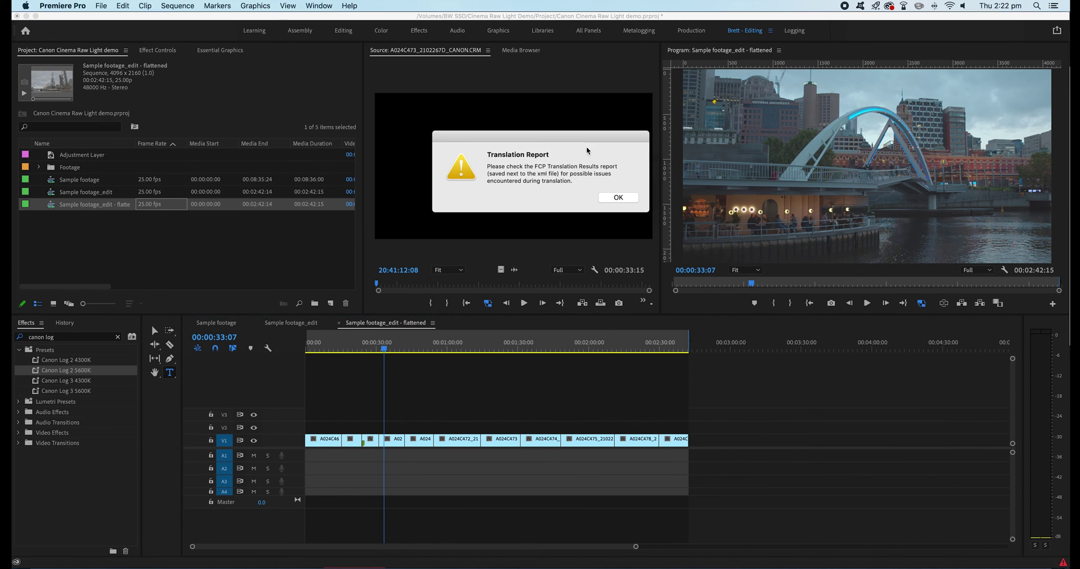
left_click(618, 198)
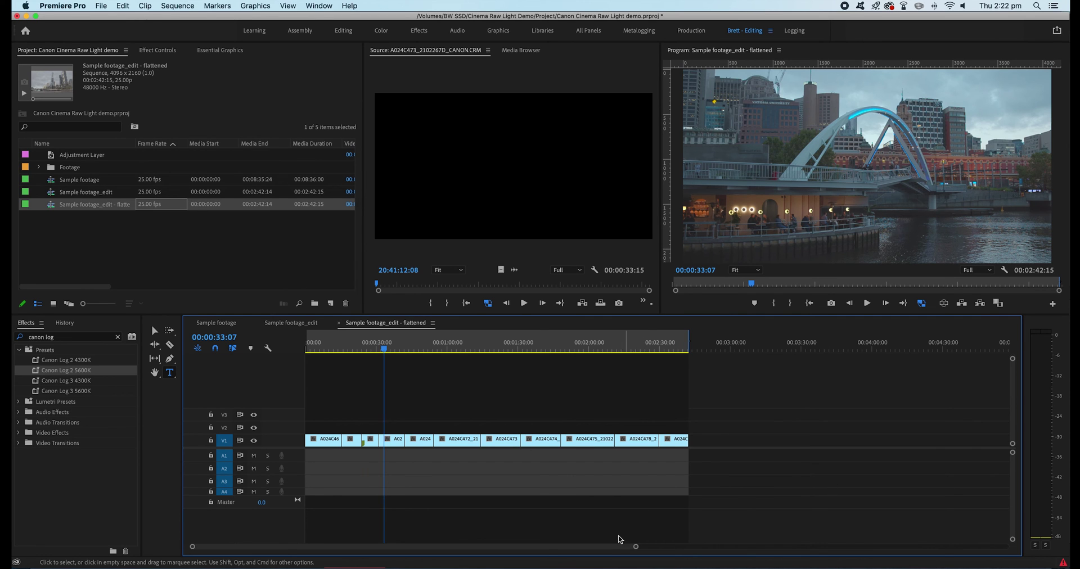
Switch to DaVinci Resolve and import the timeline from Sample footage_edit - flattened.xml in BW SSD/Cinema Raw Light Demo/XML/1 with the default load settings
left_click(520, 565)
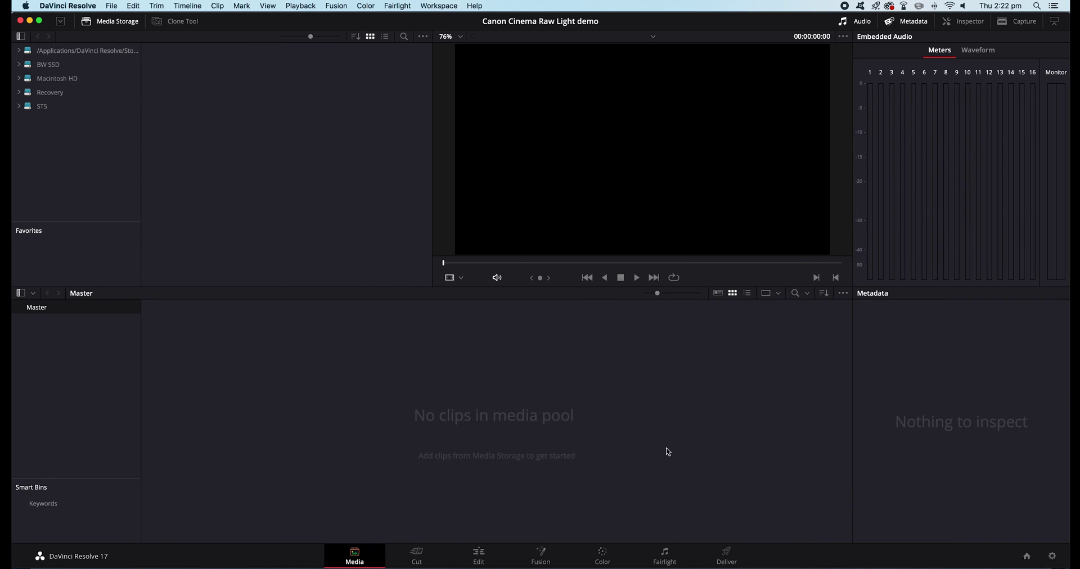
right_click(244, 357)
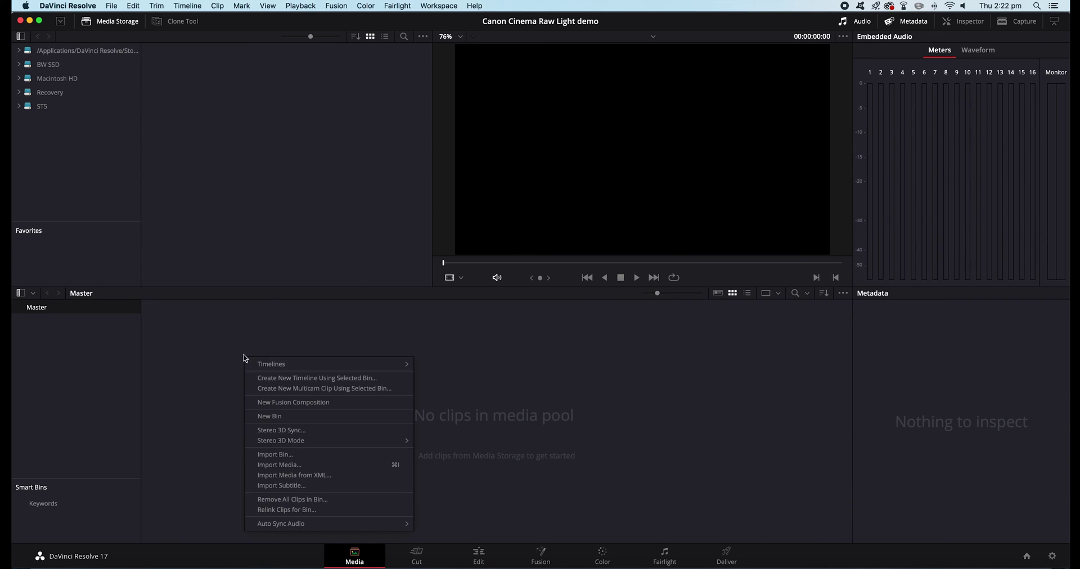
mouse_move(309, 368)
mouse_move(451, 369)
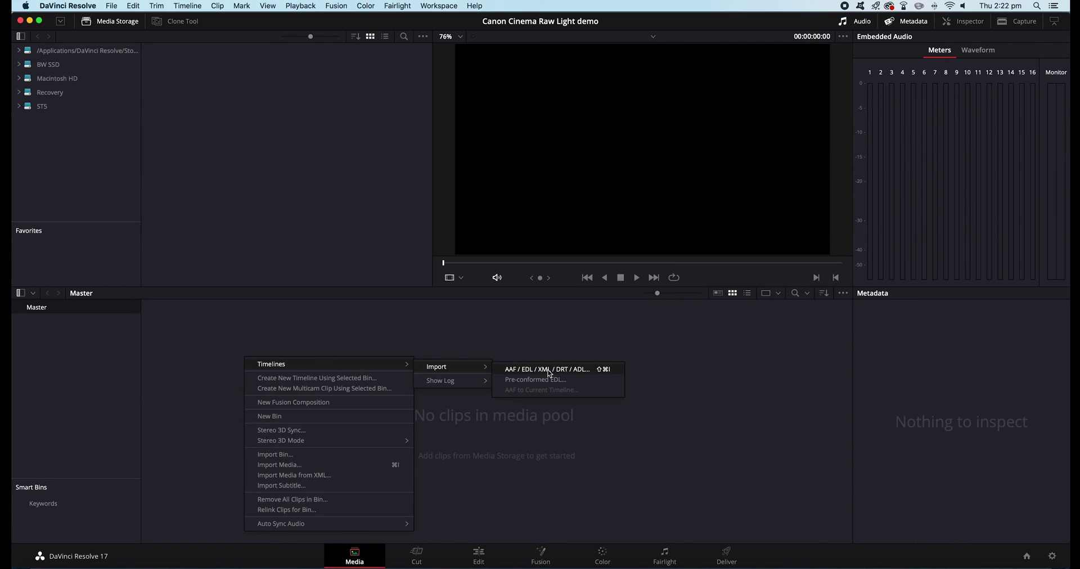
left_click(572, 372)
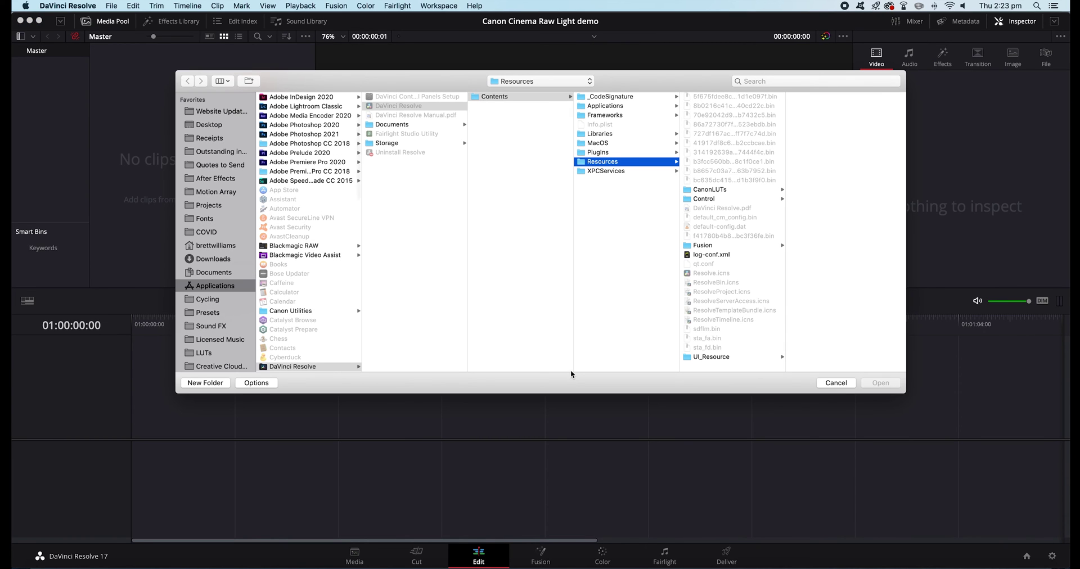
scroll(214, 300, "down", 10)
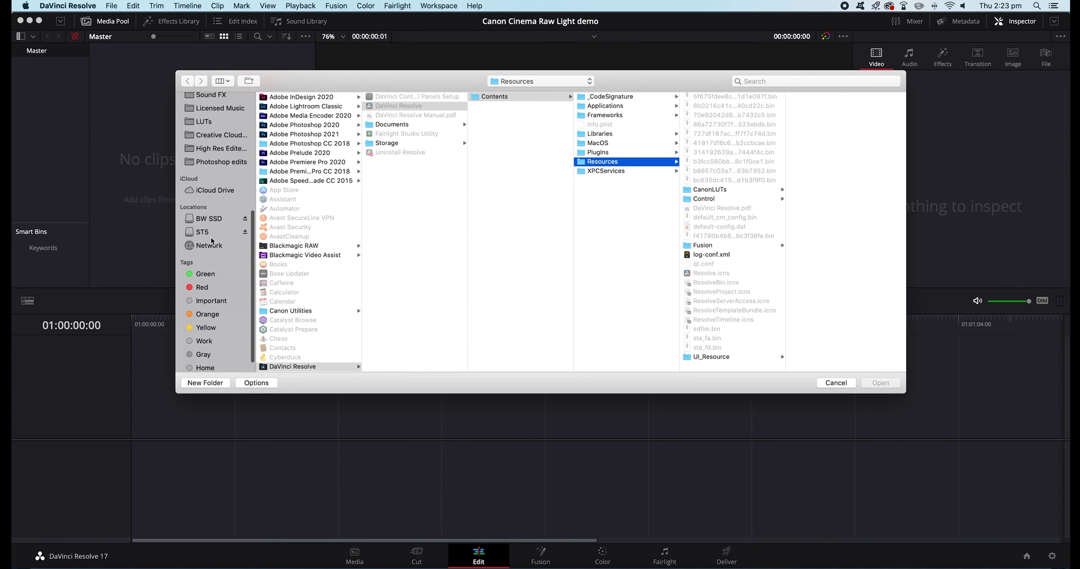
left_click(207, 219)
left_click(314, 98)
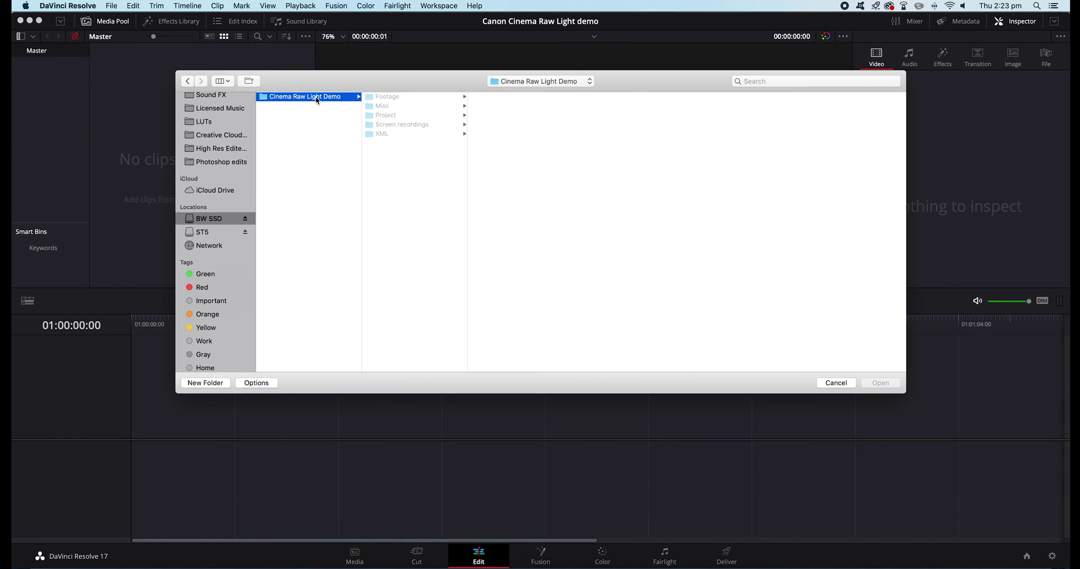
left_click(392, 136)
left_click(526, 96)
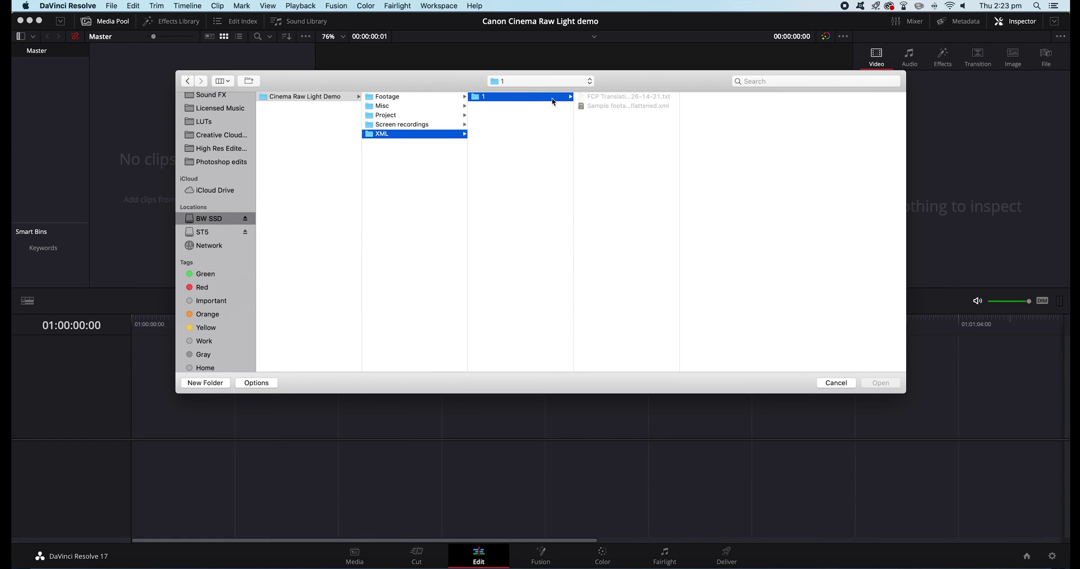
left_click(601, 107)
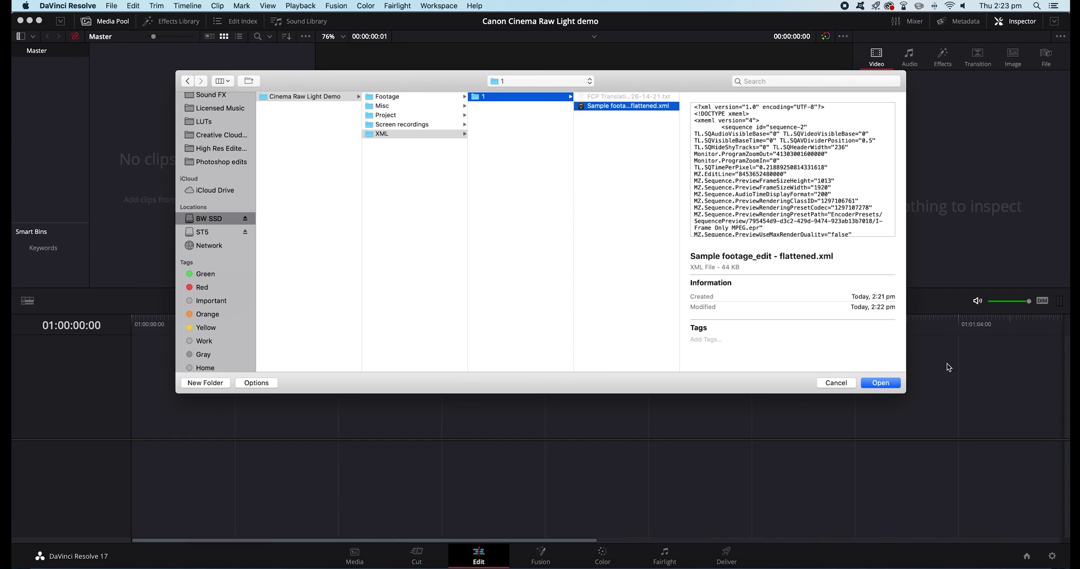
left_click(885, 384)
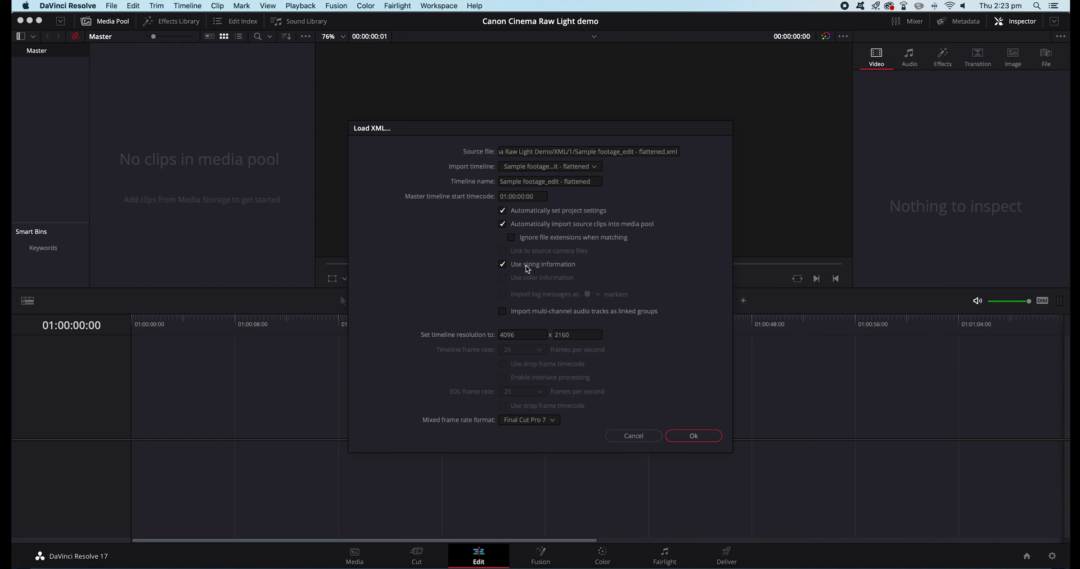
left_click(703, 438)
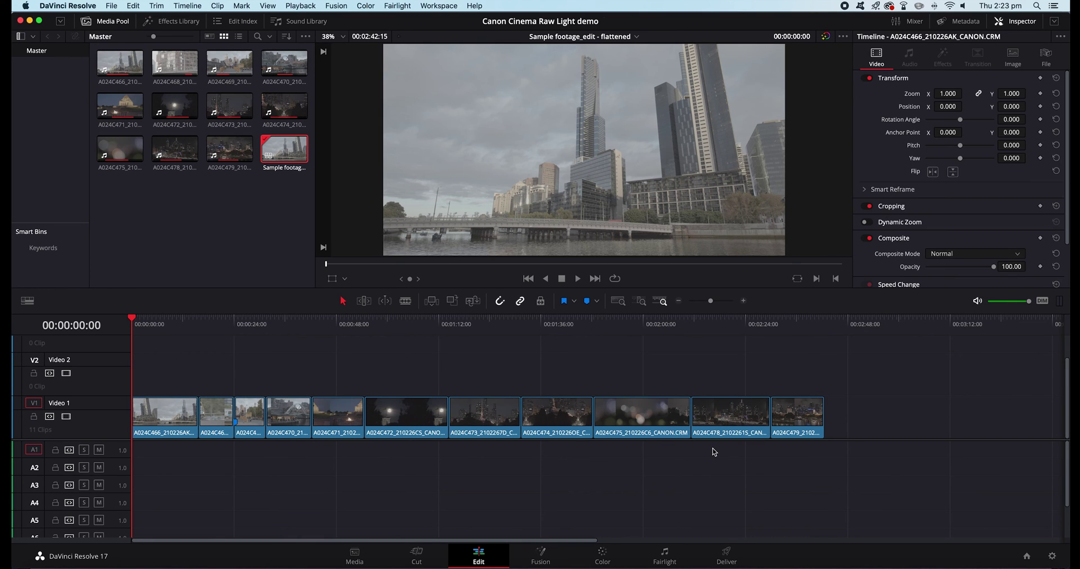
left_click(445, 475)
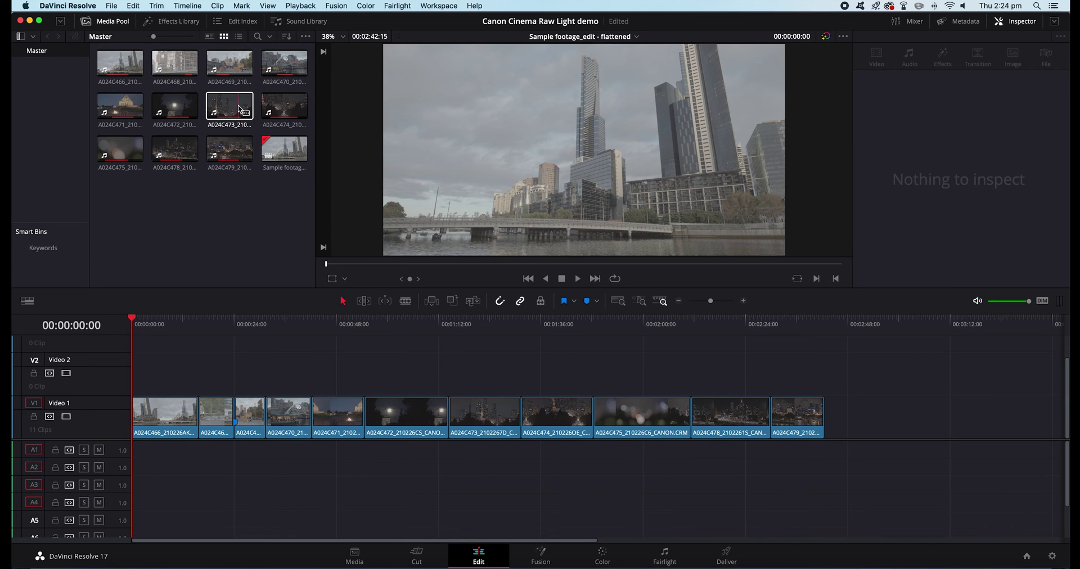
Show the media pool as a list and link proxy media from Footage/01/Proxies/CONTENTS/CLIPS002 to all the CRM clips
left_click(239, 37)
left_click(133, 62)
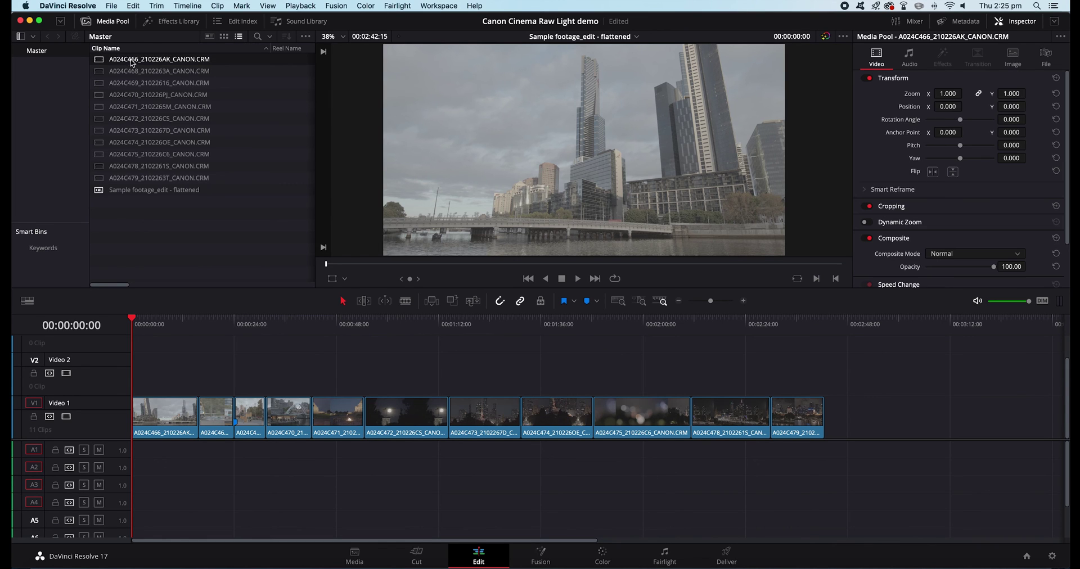
left_click(122, 178, "shift")
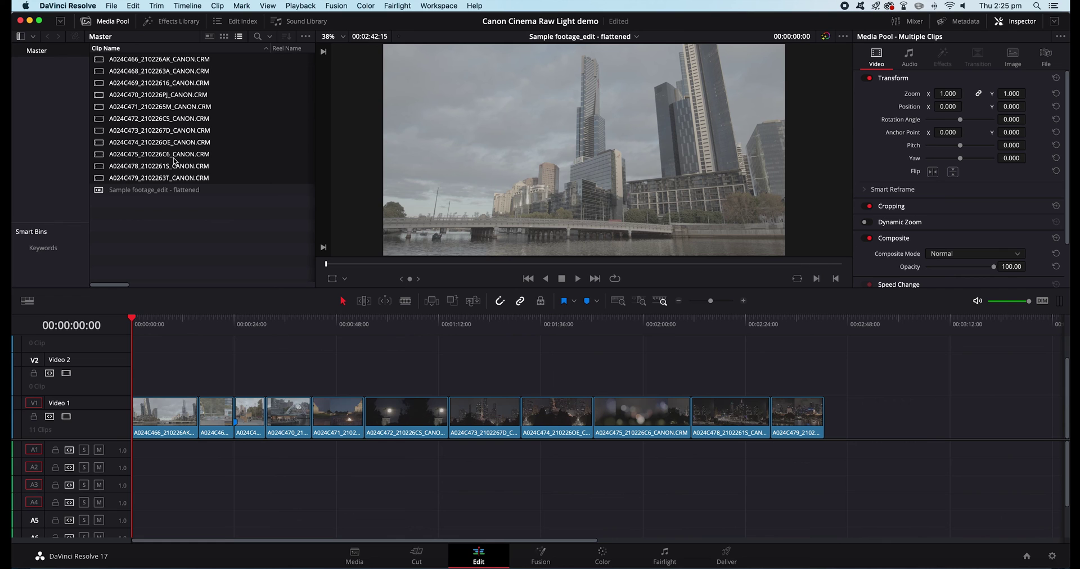
right_click(123, 60)
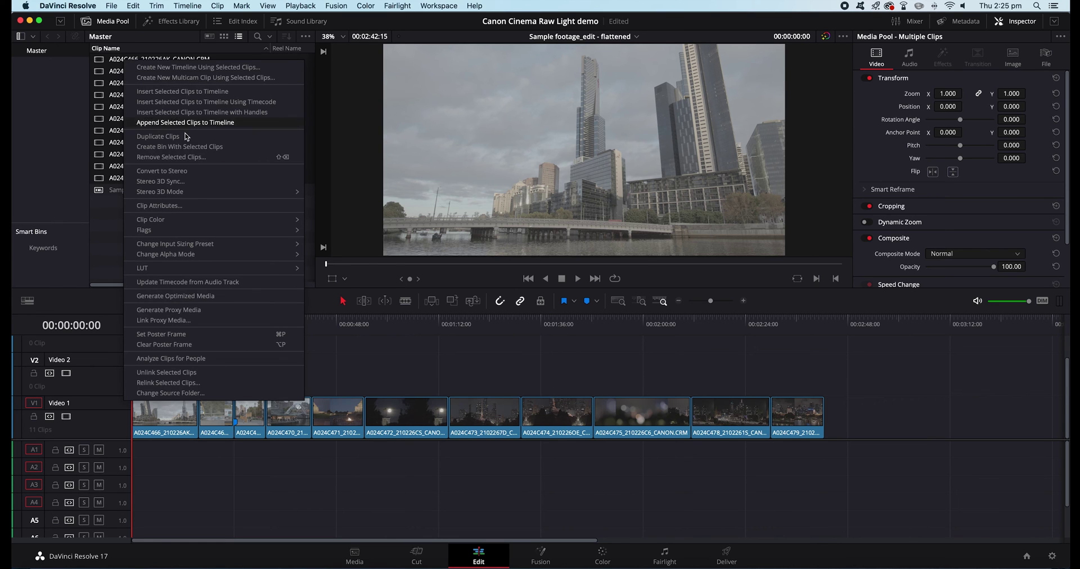
left_click(175, 320)
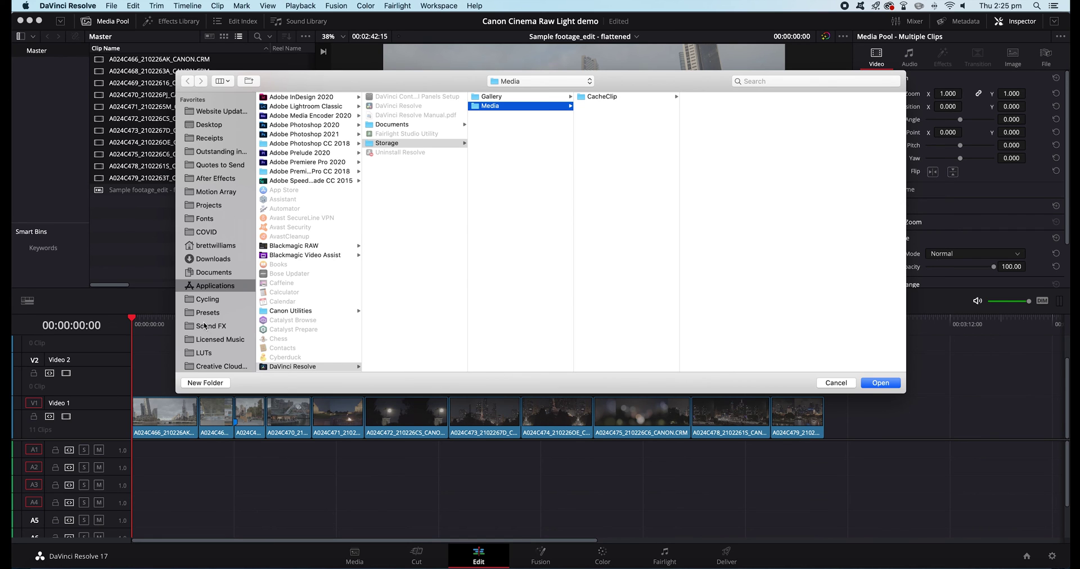
scroll(214, 237, "down", 10)
left_click(214, 205)
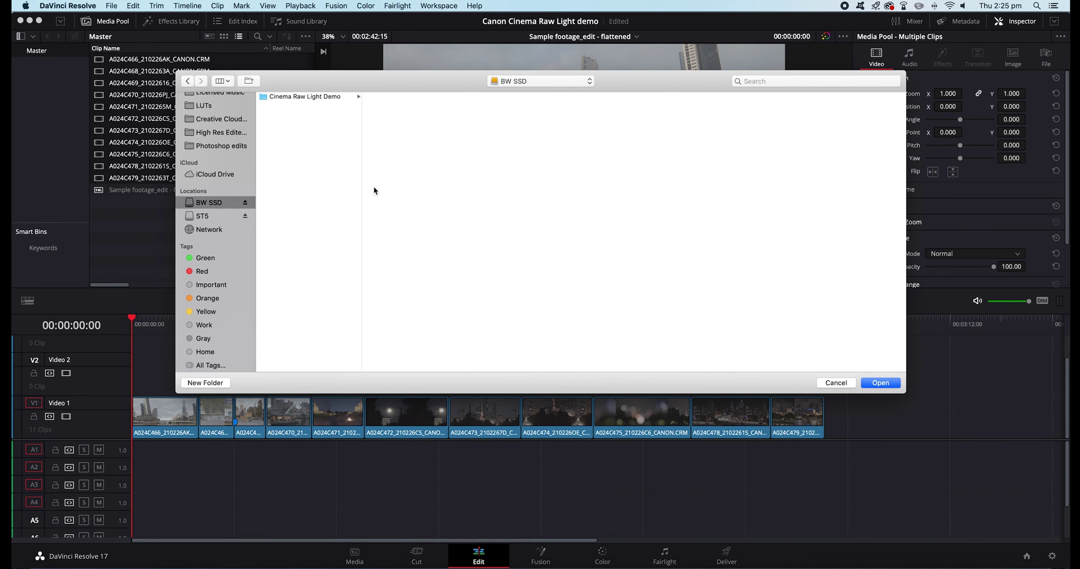
left_click(306, 96)
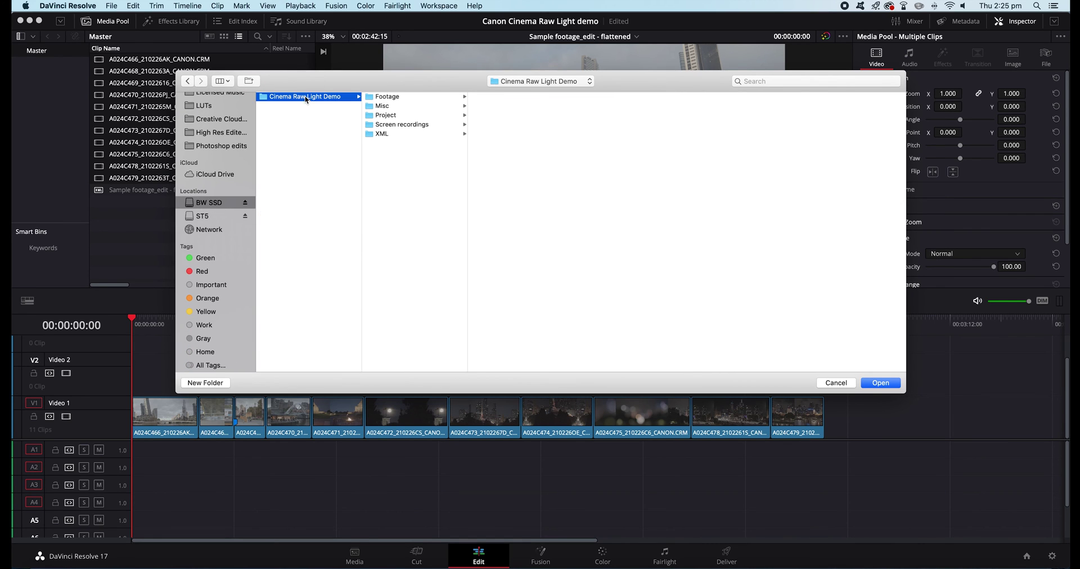
left_click(388, 98)
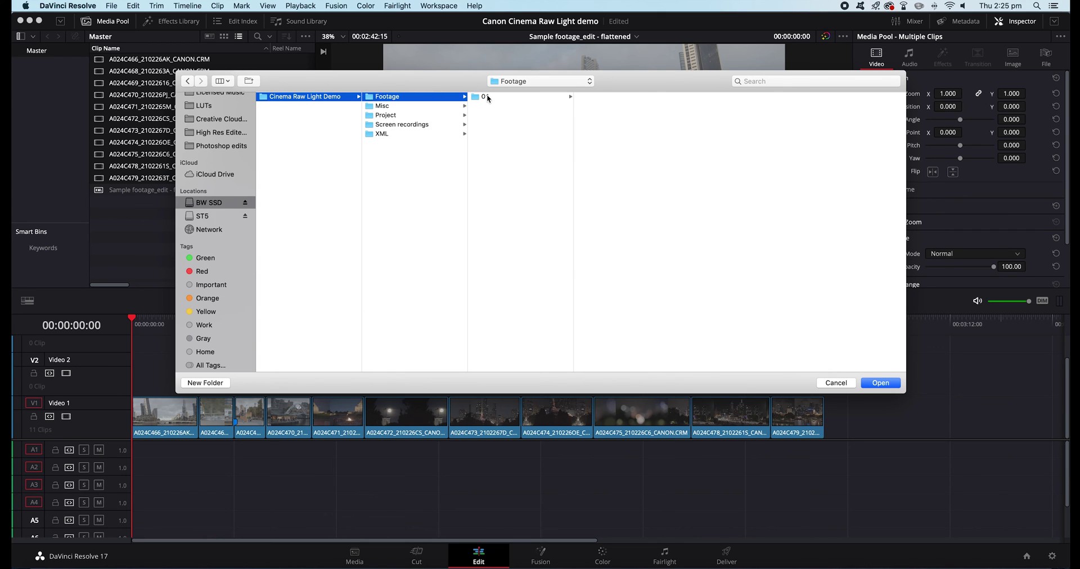
left_click(487, 95)
left_click(607, 101)
left_click(710, 97)
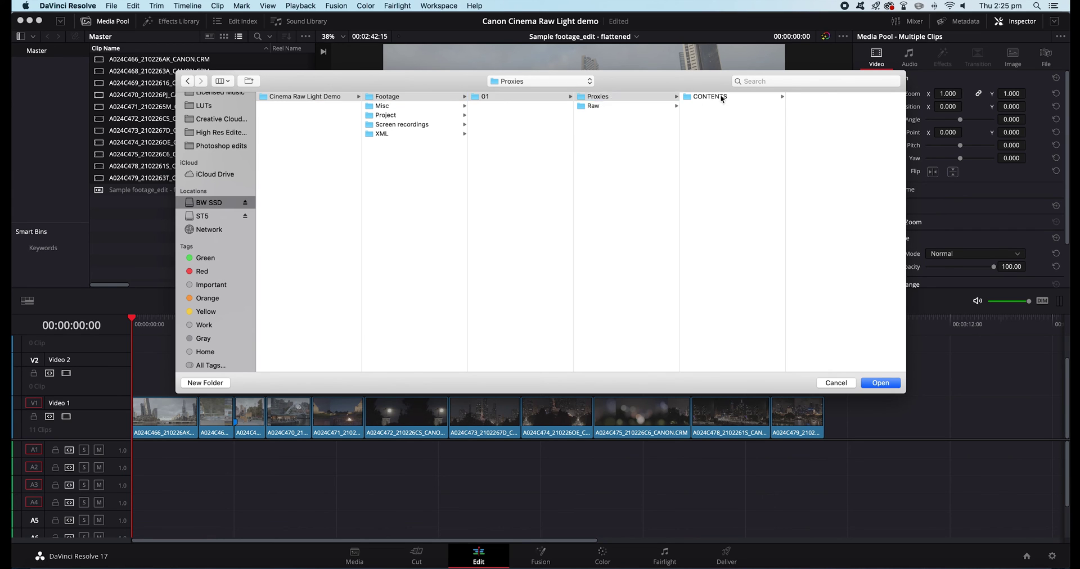
left_click(802, 95)
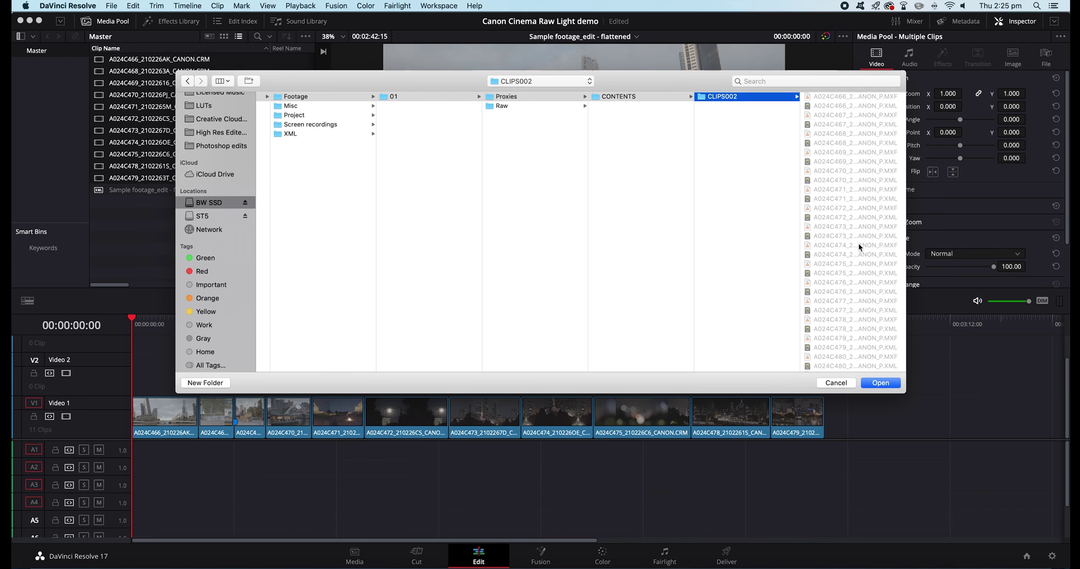
left_click(880, 382)
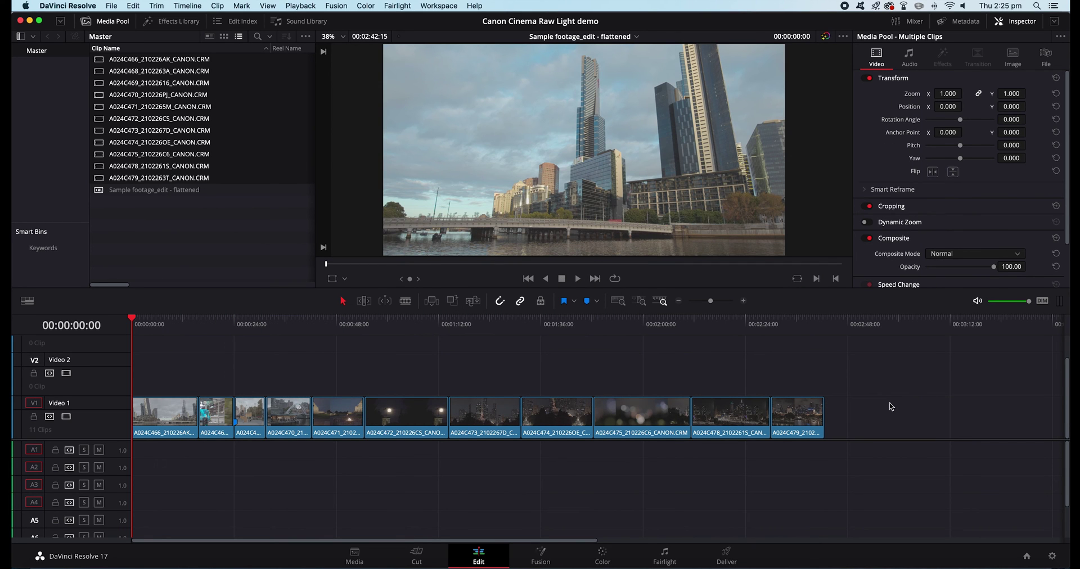
Compare the raw and proxy images in the viewer by switching Use Proxy Media if Available off and back on
left_click(366, 6)
mouse_move(301, 7)
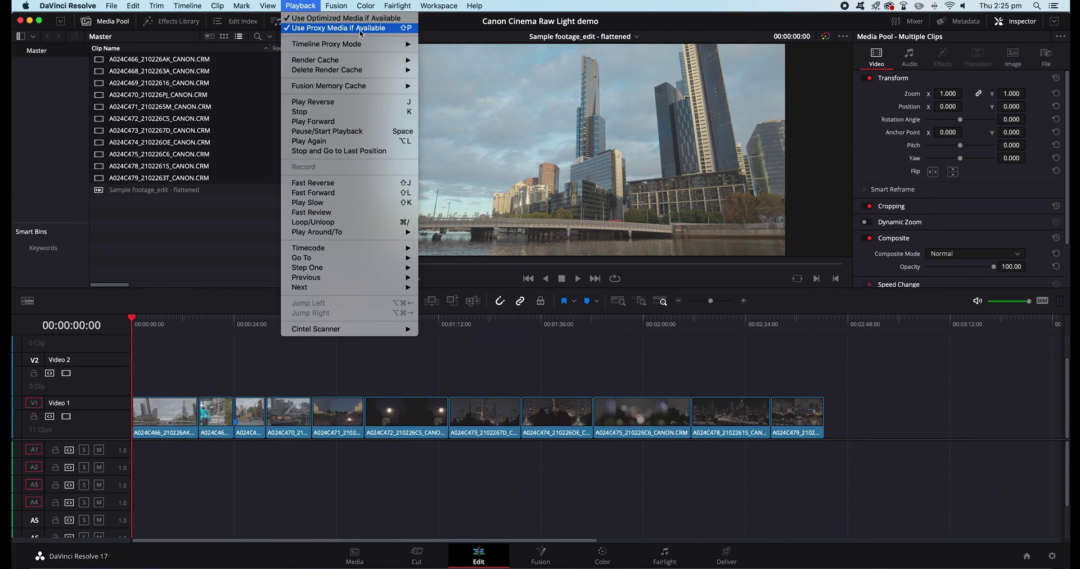
left_click(360, 29)
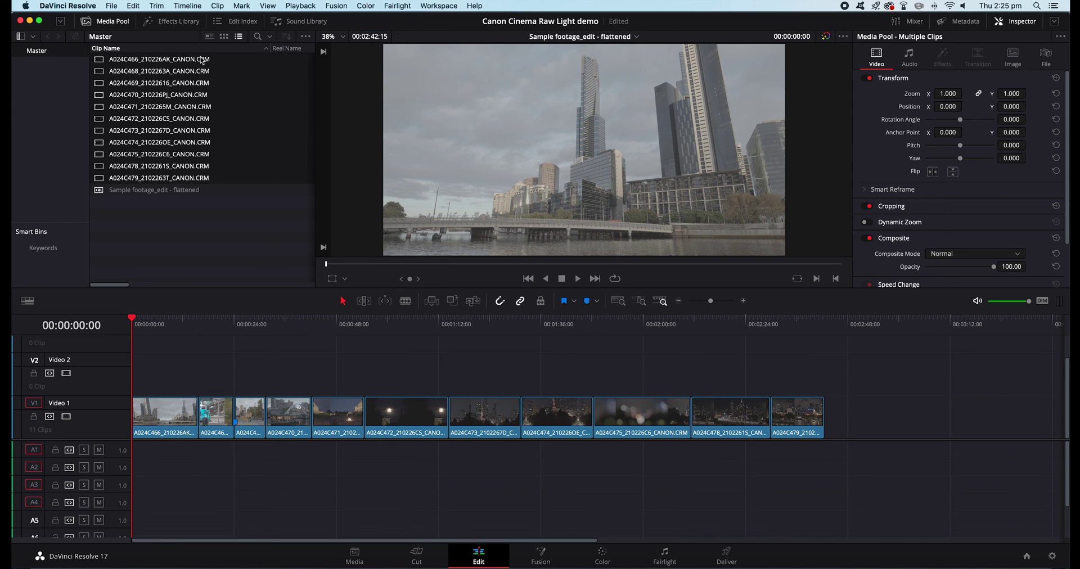
left_click(243, 7)
mouse_move(301, 6)
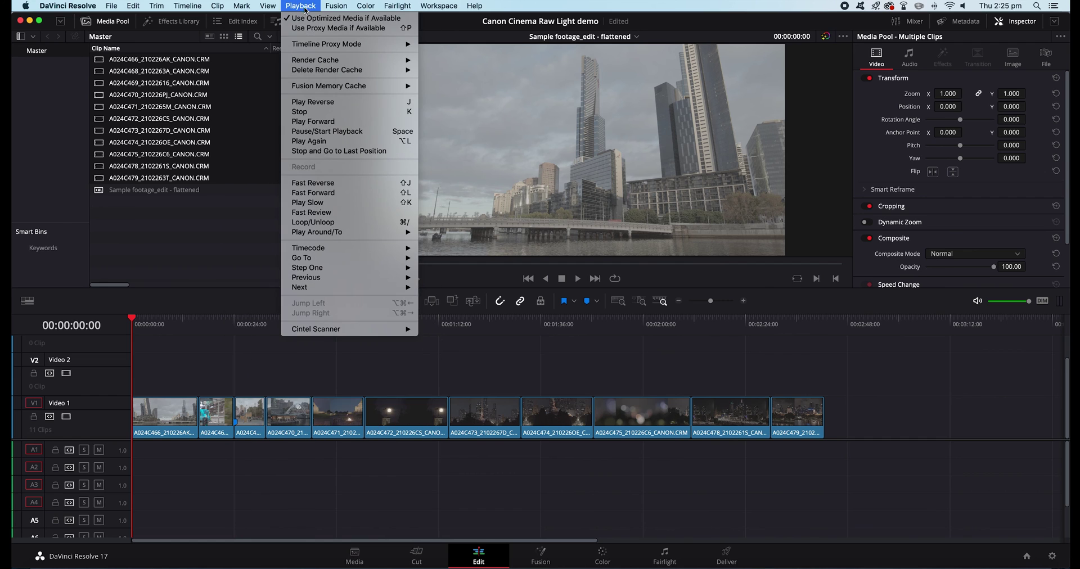
left_click(307, 28)
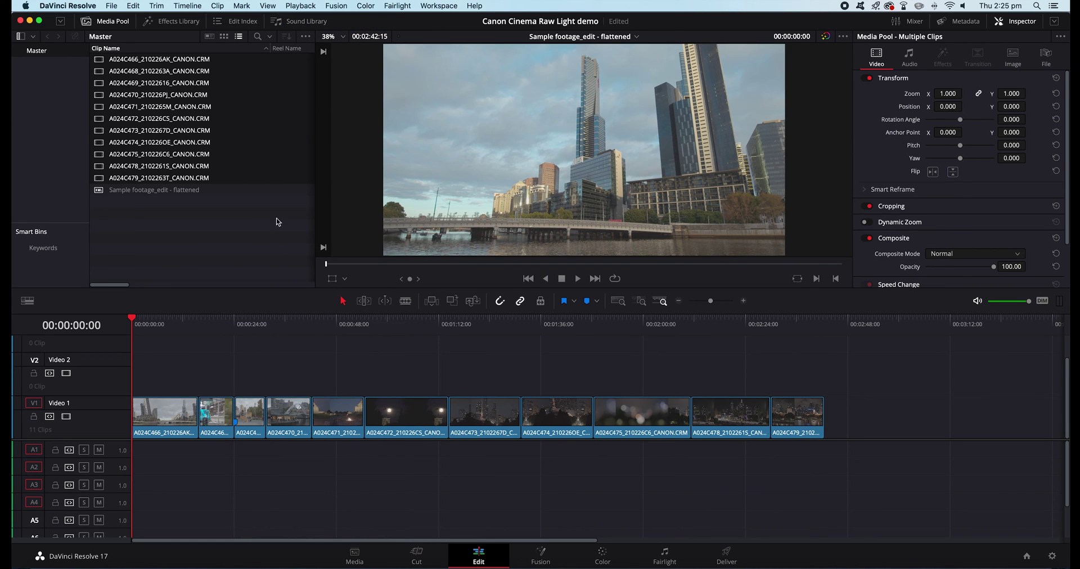
Play the opening seconds of the flattened sequence from the first clip to check proxy playback
left_click(177, 224)
left_click(147, 322)
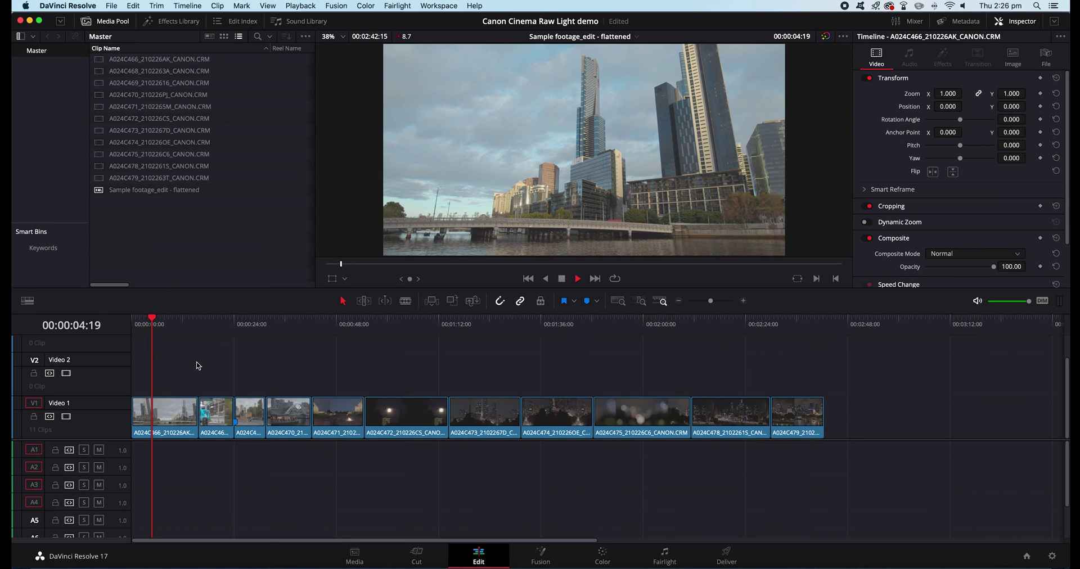
key("space")
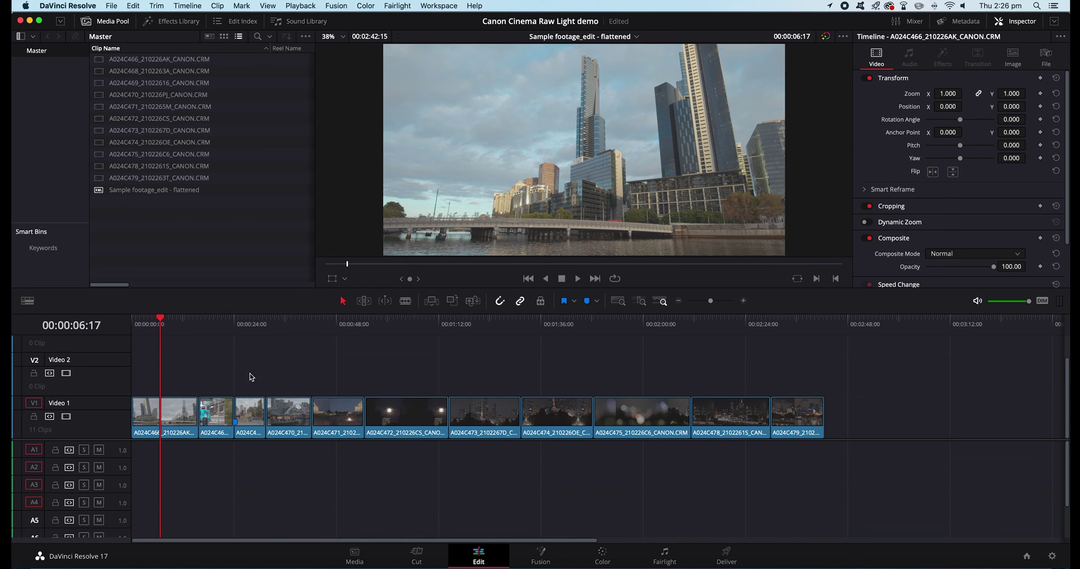
Open the first clip for color grading and set its Camera Raw decode quality to Full res - Canon, decoding using Clip
key("shift+6")
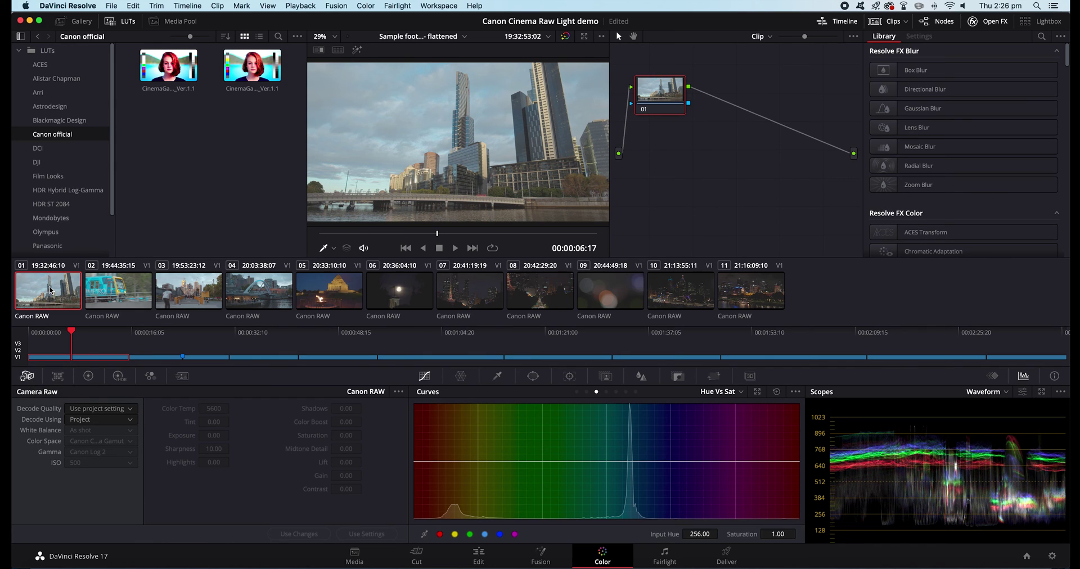
left_click(130, 410)
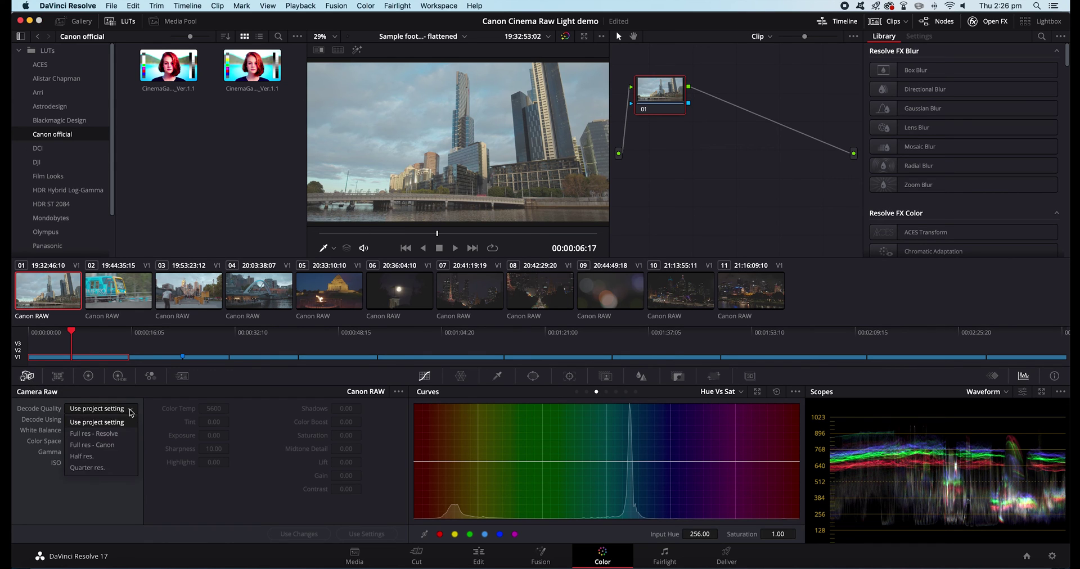
left_click(118, 445)
left_click(122, 425)
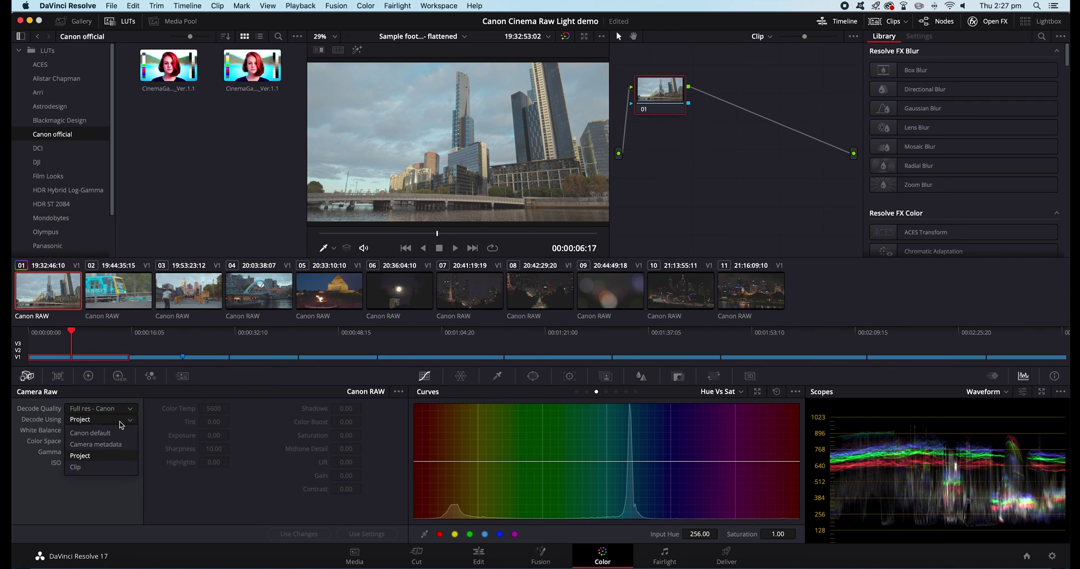
left_click(86, 469)
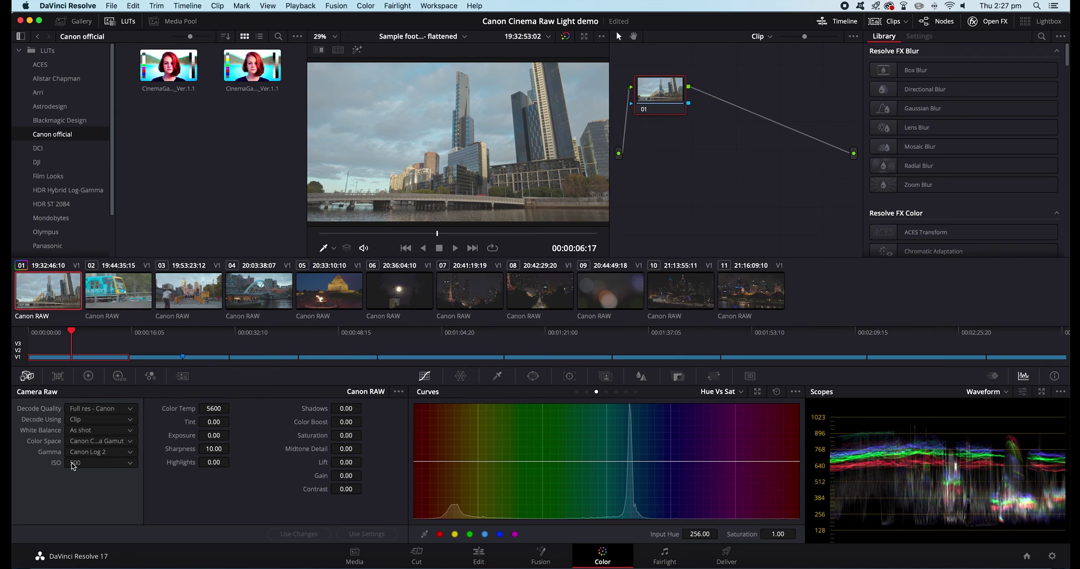
Set the clip's raw color space to Canon Cinema Gamut and gamma to Canon Log 3, and turn off Use Proxy Media if Available
left_click(103, 432)
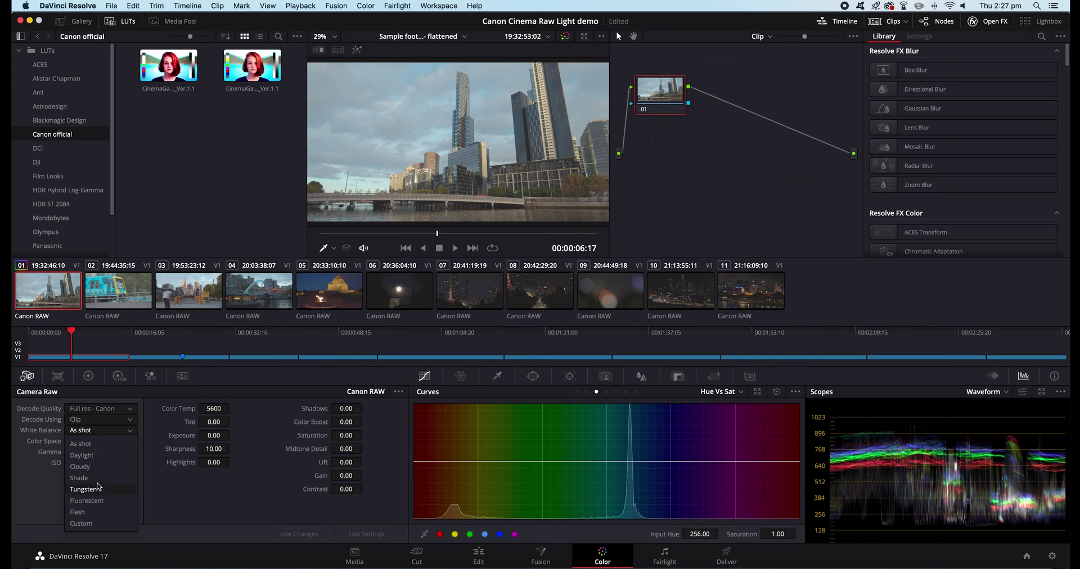
left_click(107, 434)
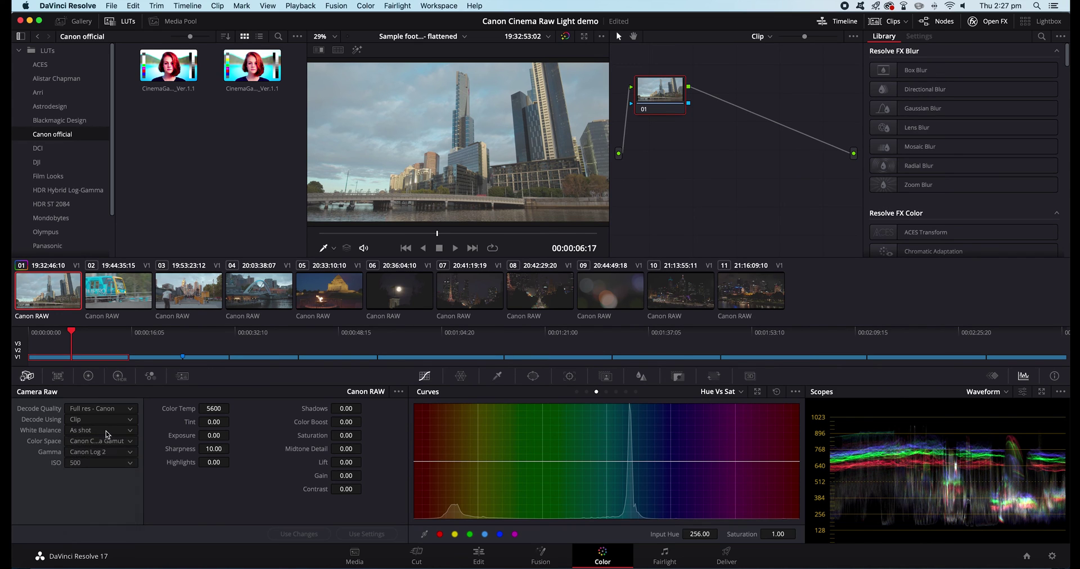
left_click(110, 444)
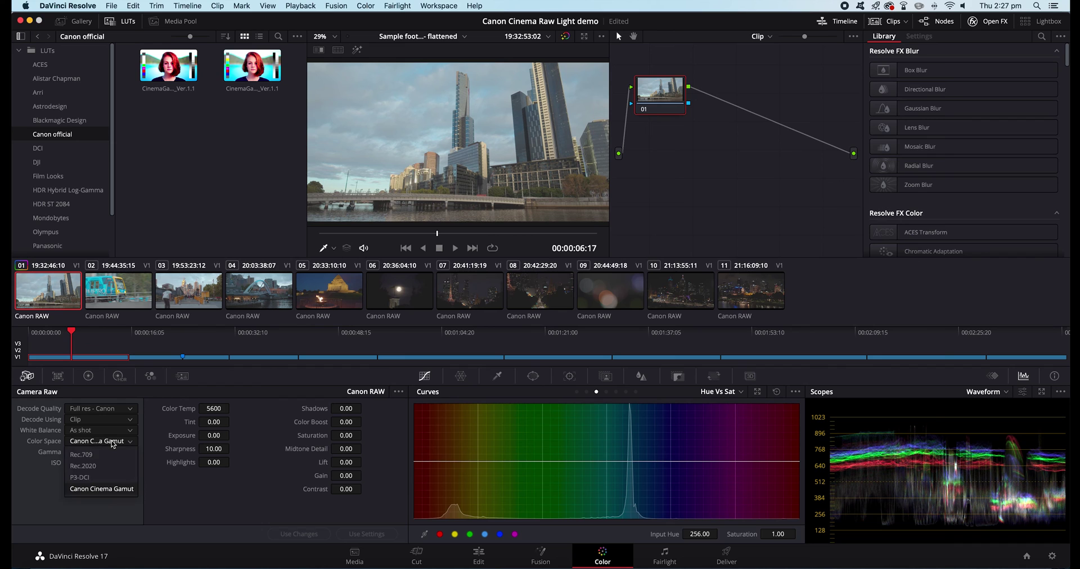
left_click(103, 490)
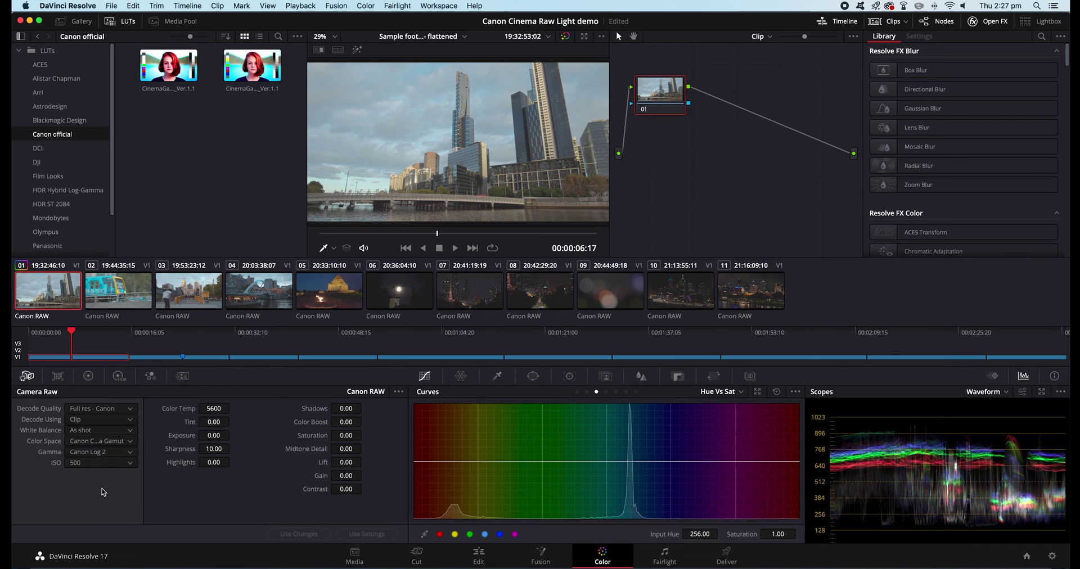
left_click(113, 453)
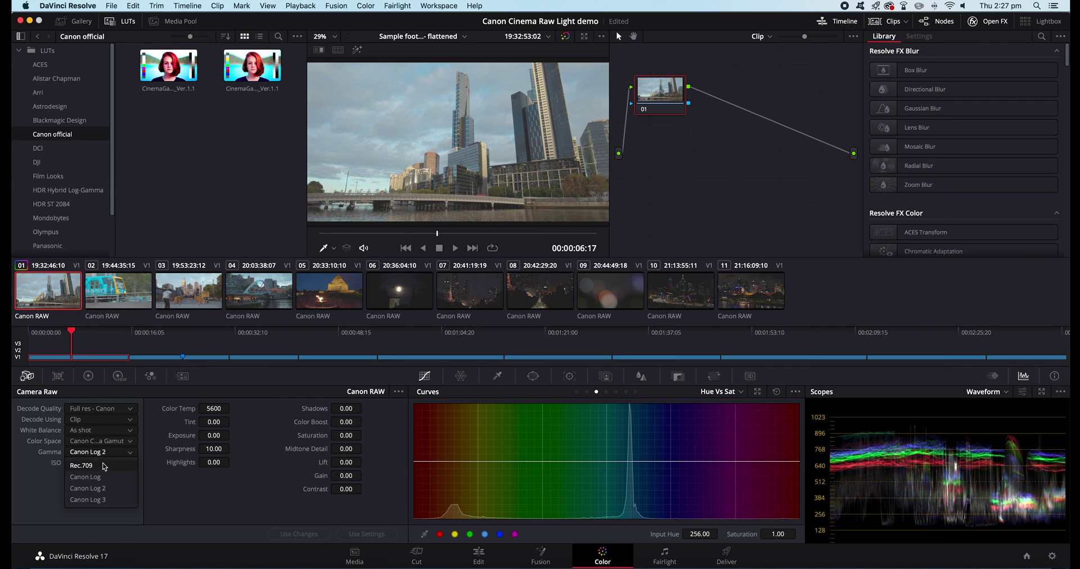
left_click(101, 499)
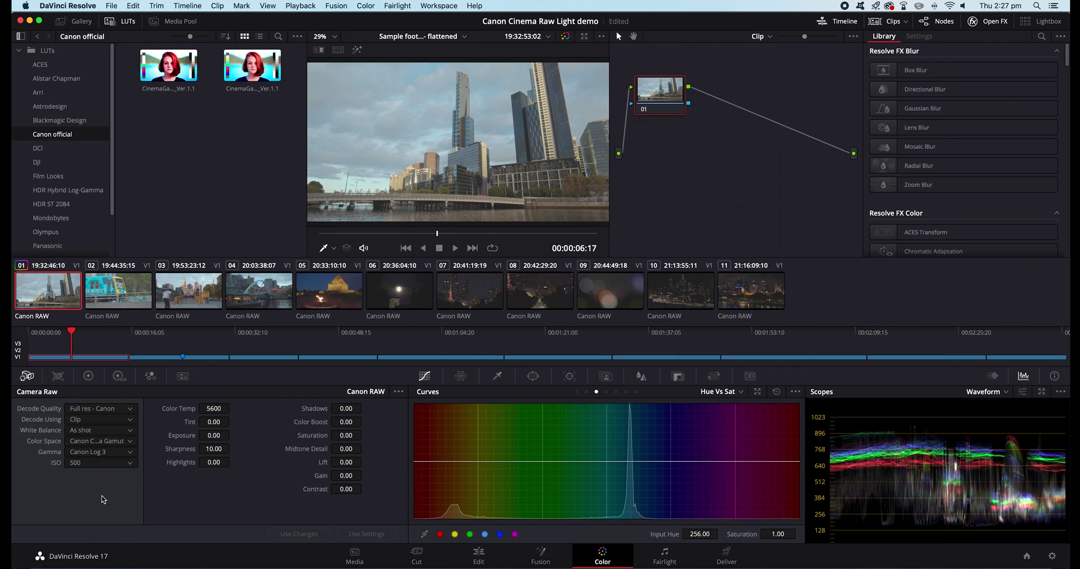
left_click(301, 6)
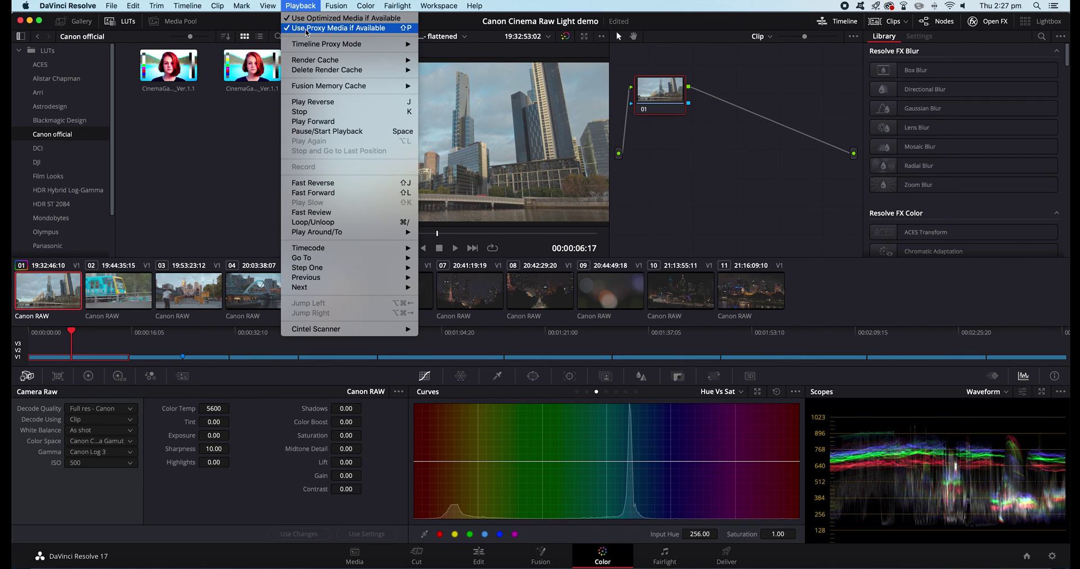
left_click(306, 29)
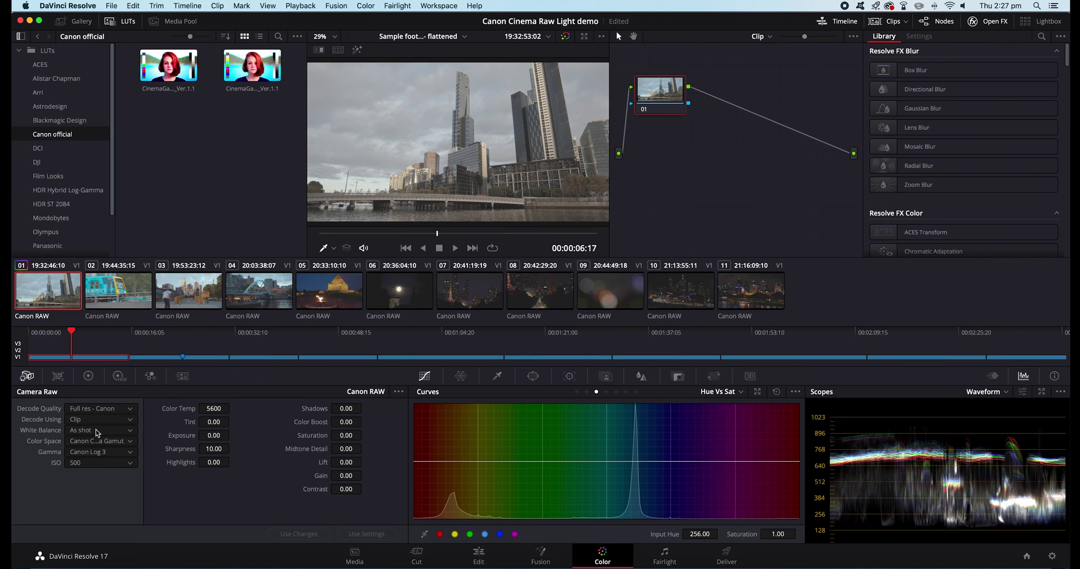
Compare ISO 850 and ISO 400 on the first raw clip, and return its ISO to 500
left_click(120, 464)
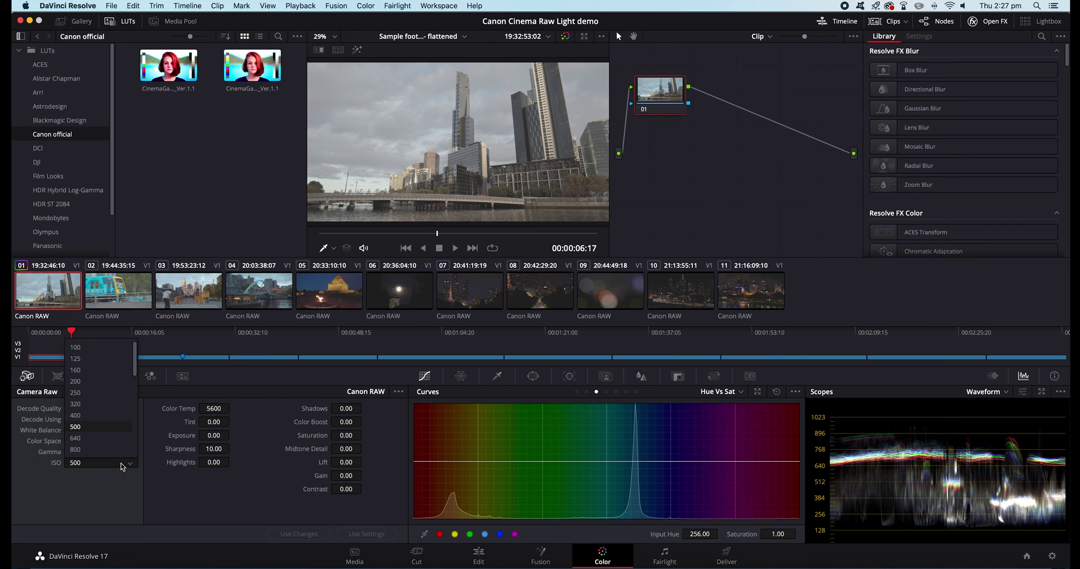
scroll(84, 444, "down", 3)
left_click(87, 439)
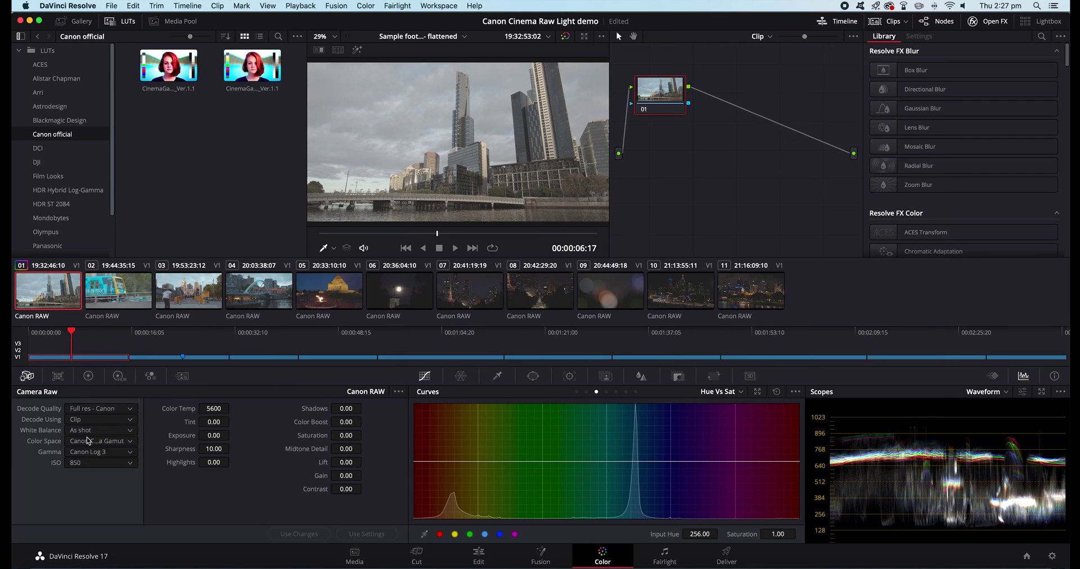
left_click(90, 463)
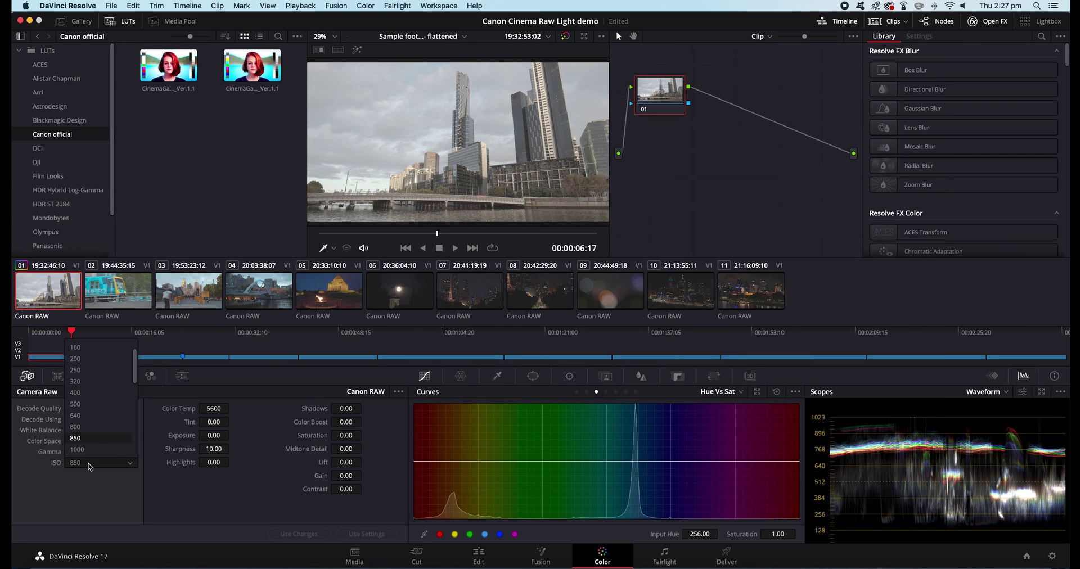
left_click(87, 375)
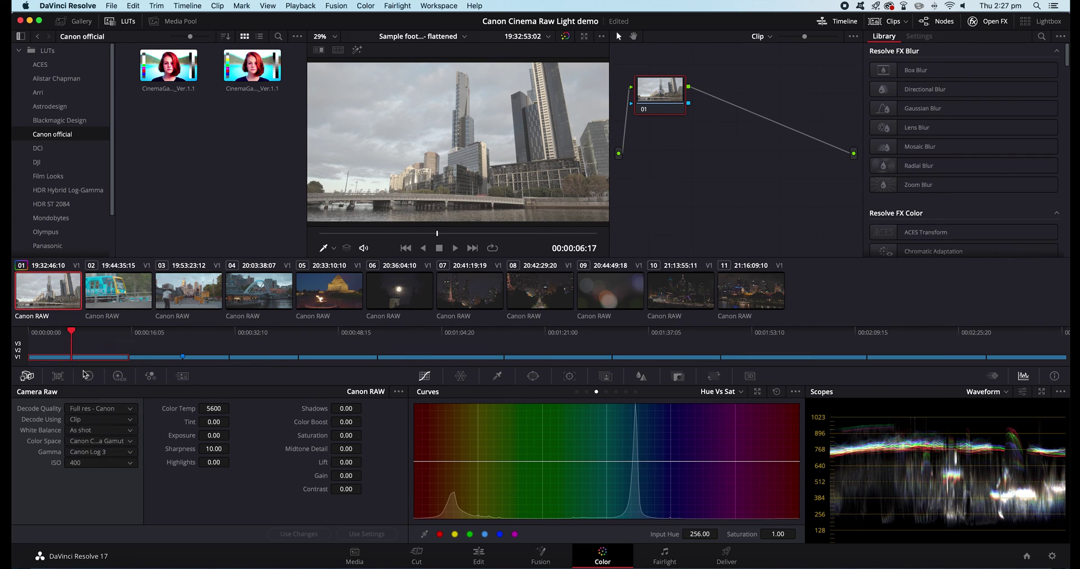
left_click(98, 463)
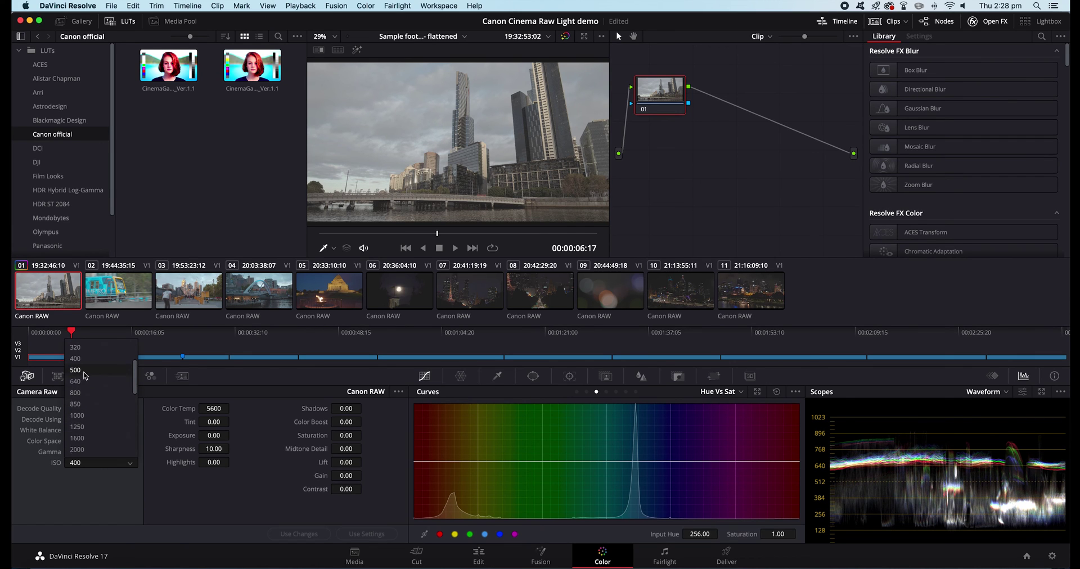
left_click(84, 370)
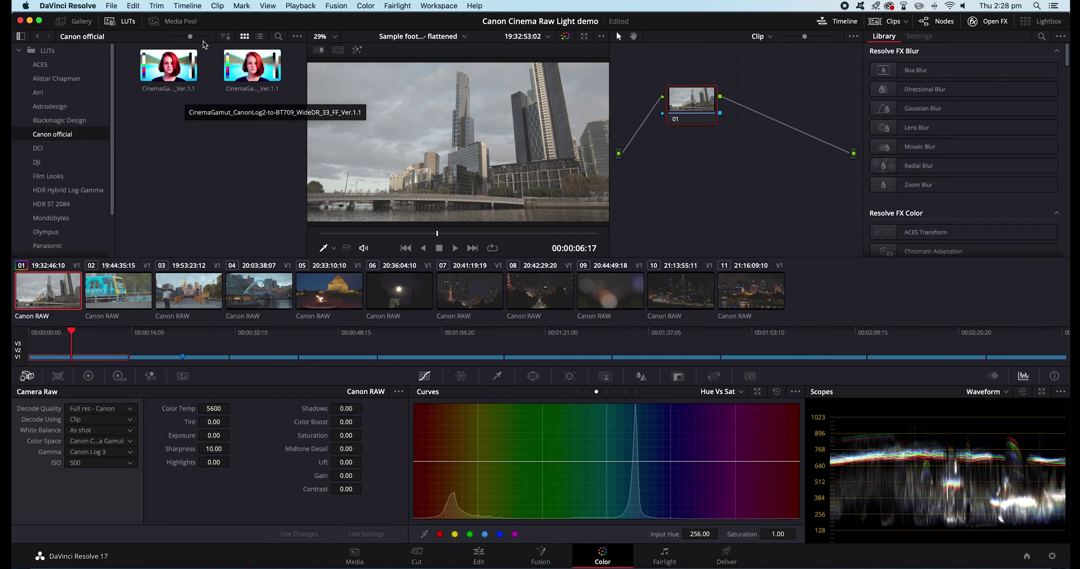
Try the official CinemaGamut_CanonLog3-to-BT709 LUT on node 01, compare it with the grade bypassed, and remove it from the node
left_click(259, 36)
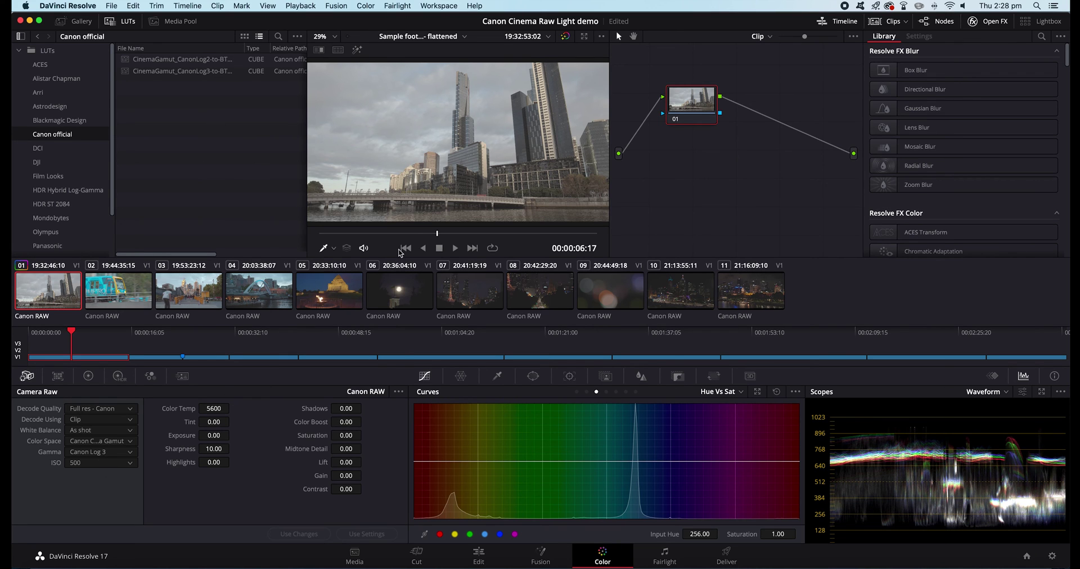
right_click(185, 74)
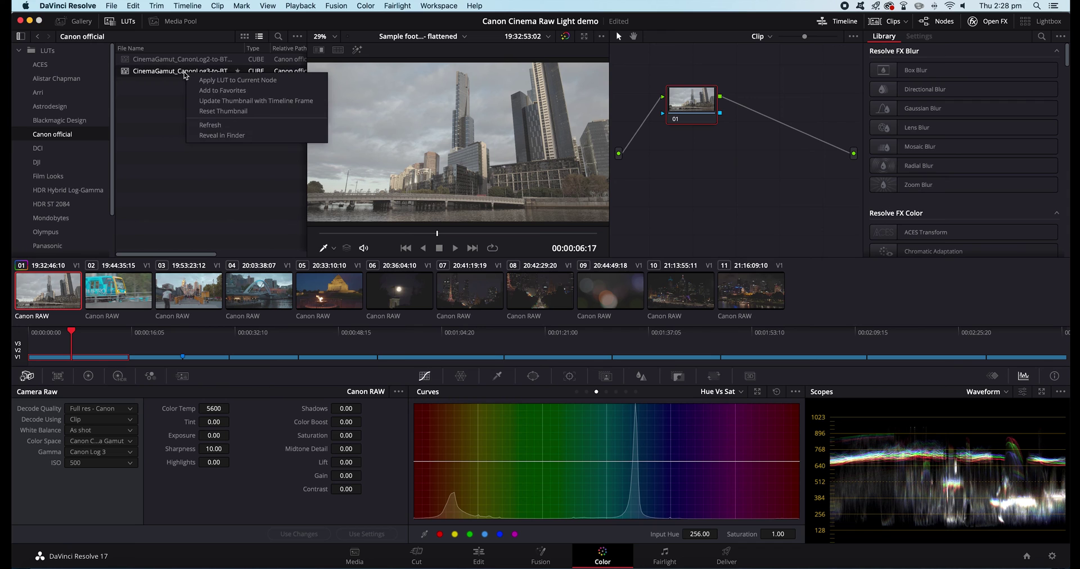
left_click(204, 80)
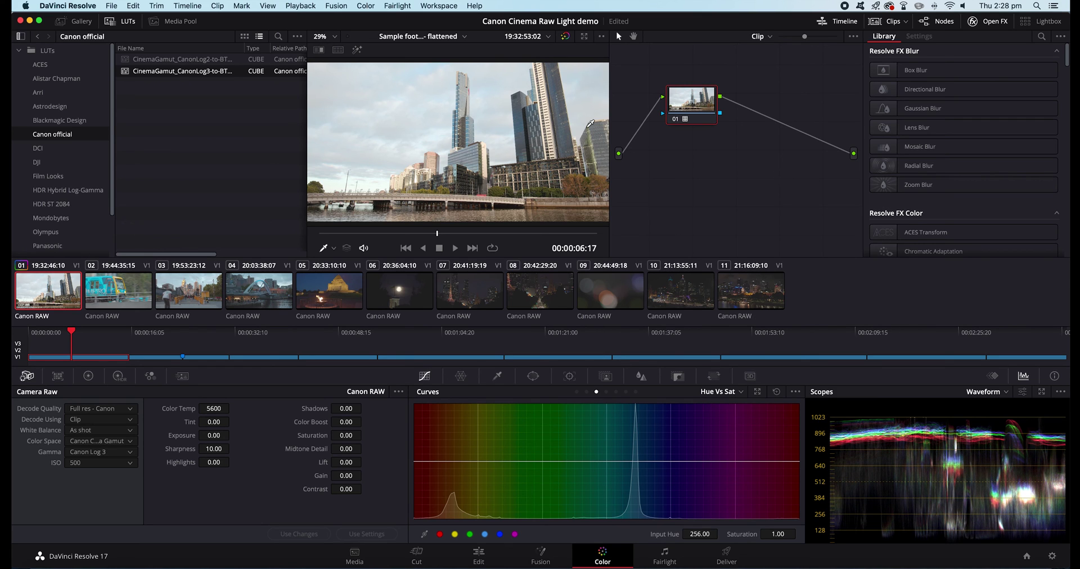
left_click(566, 37)
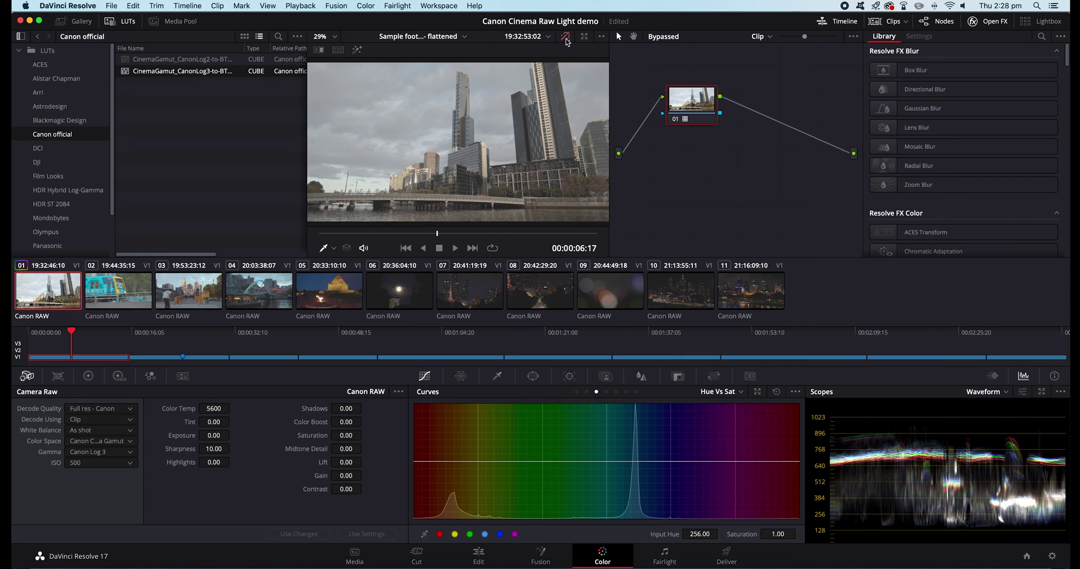
left_click(566, 38)
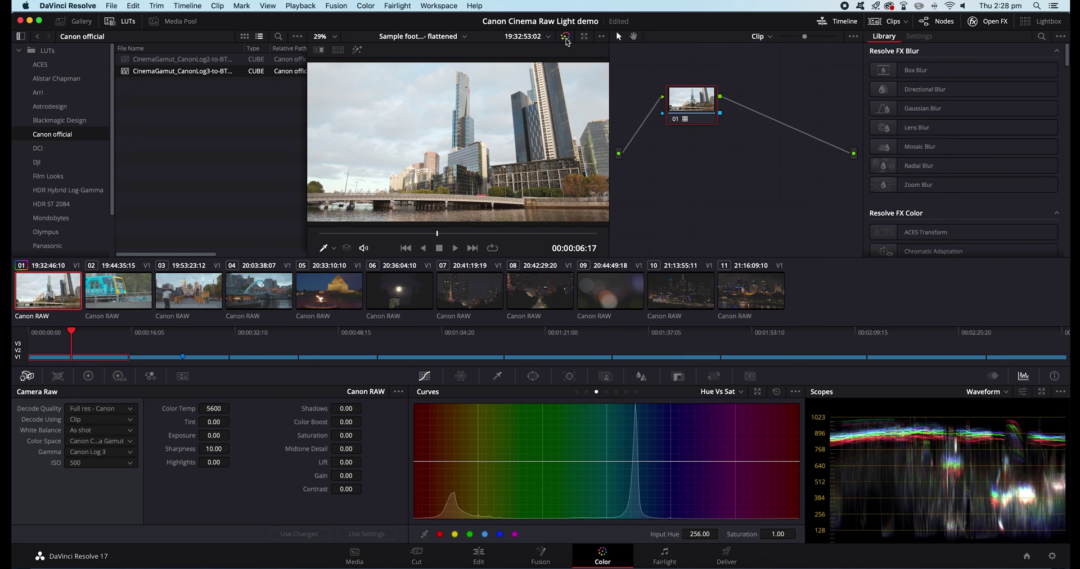
right_click(688, 102)
left_click(704, 106)
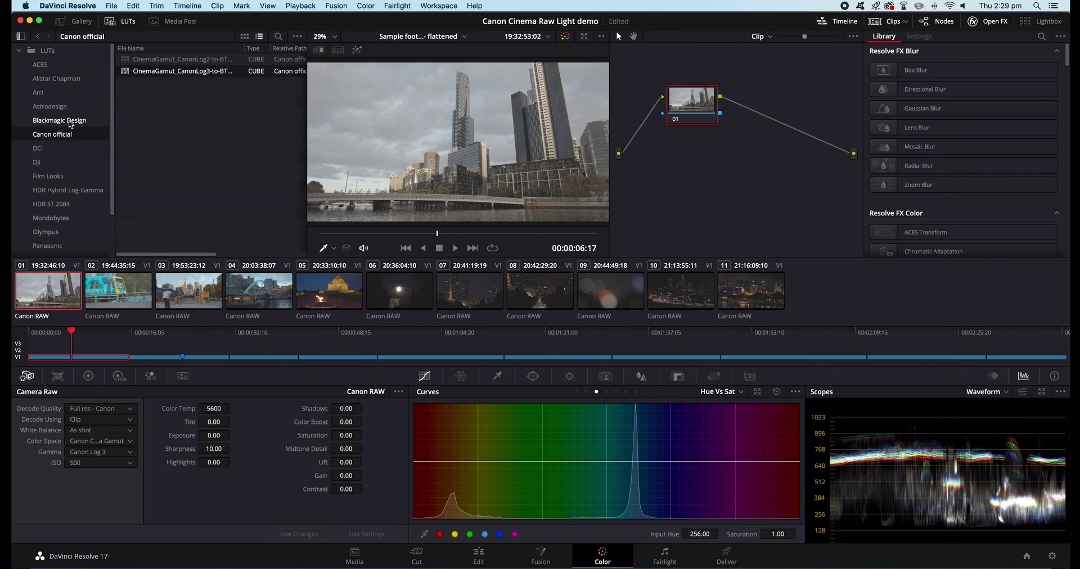
Apply the Mondobytes LUT C200_Base_CLog2 to node 01 and set the clip's raw gamma to Canon Log 2
scroll(66, 217, "down", 3)
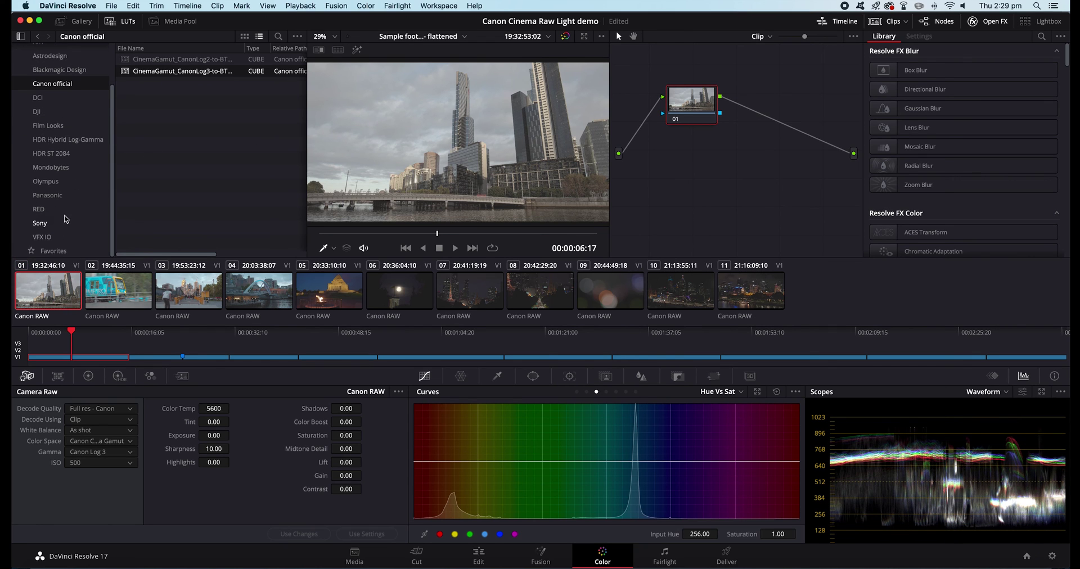
left_click(51, 168)
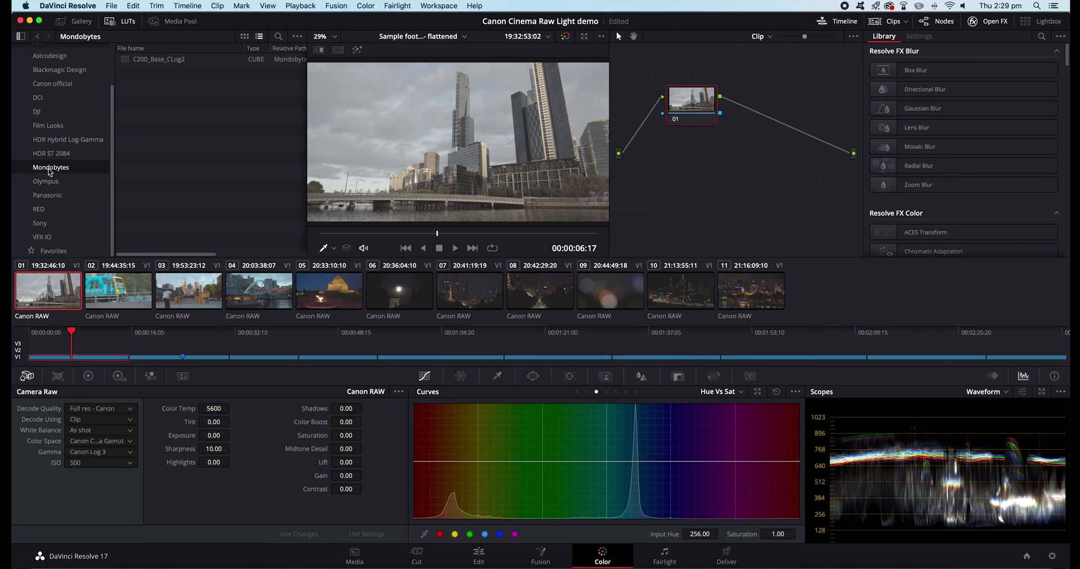
right_click(168, 64)
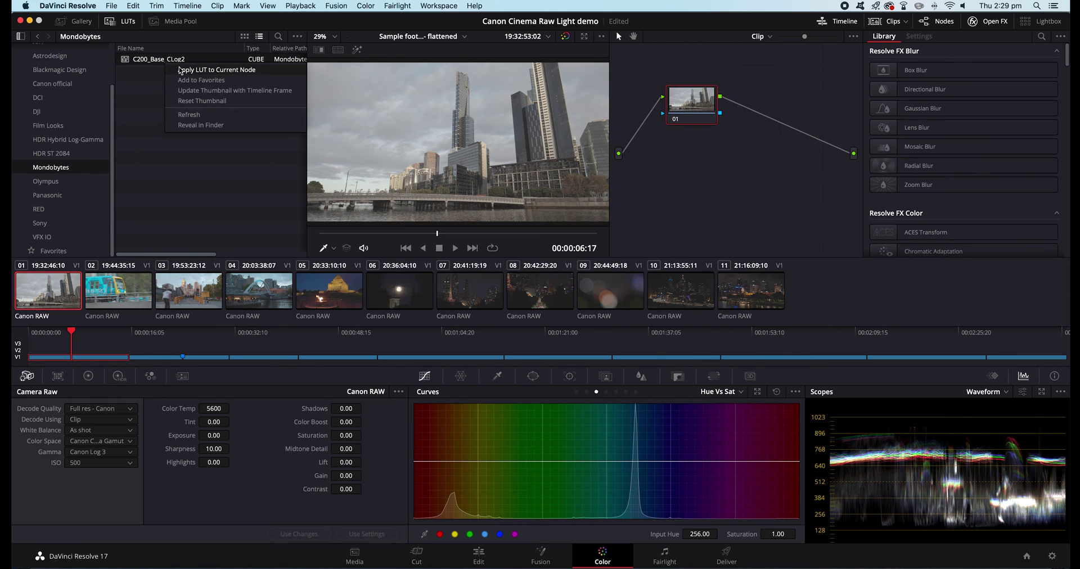
left_click(180, 69)
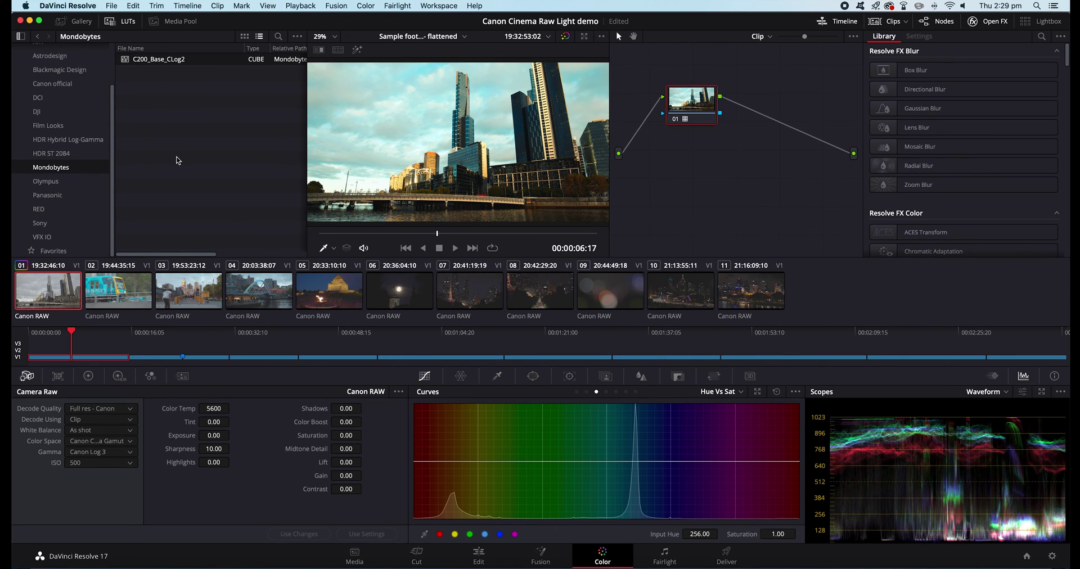
left_click(85, 454)
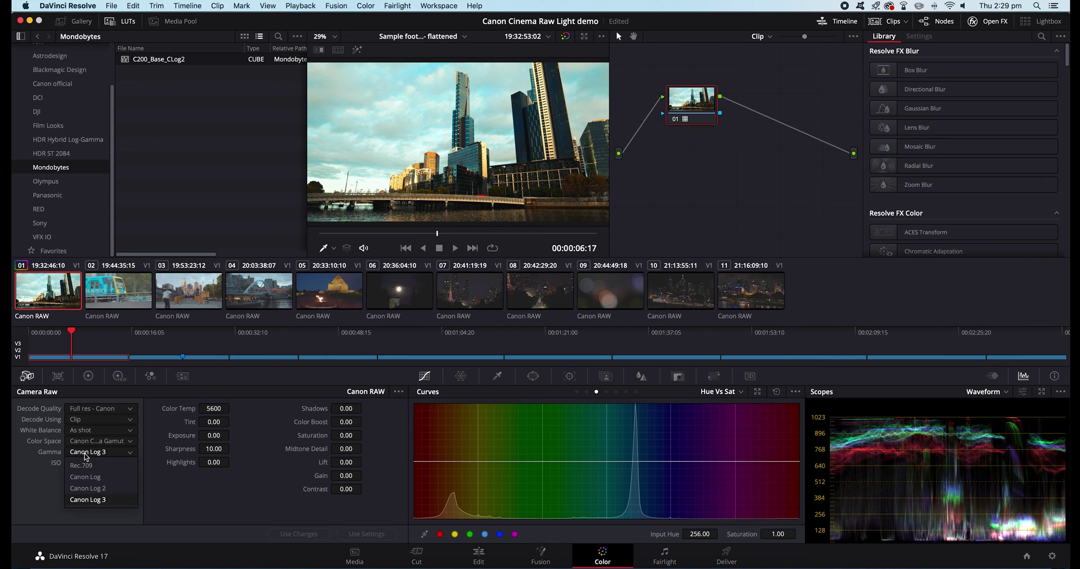
left_click(87, 489)
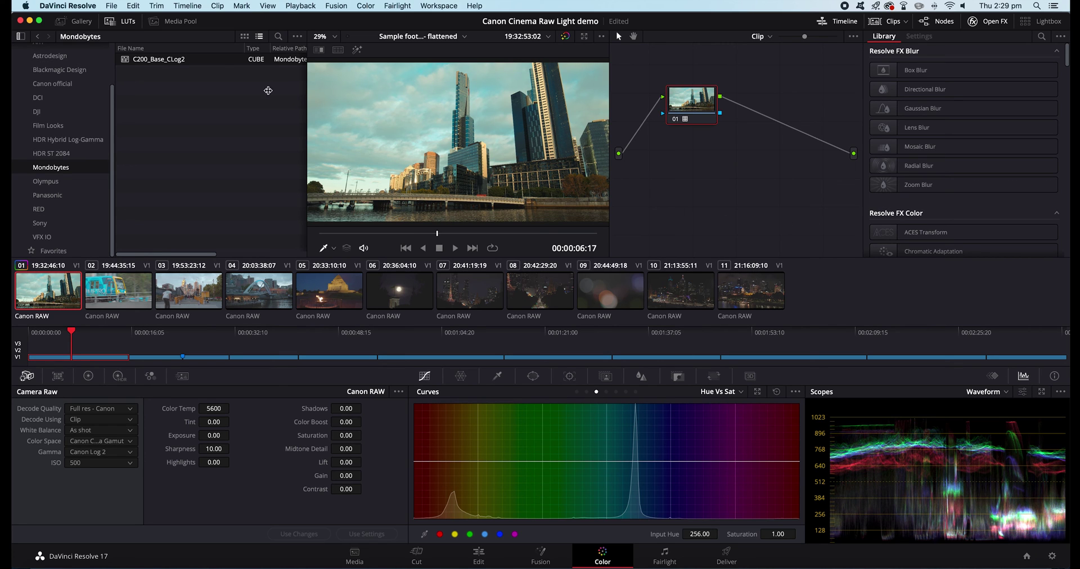
Remove the LUT from the first clip's node and return to the Edit page with the third clip at the playhead
right_click(695, 106)
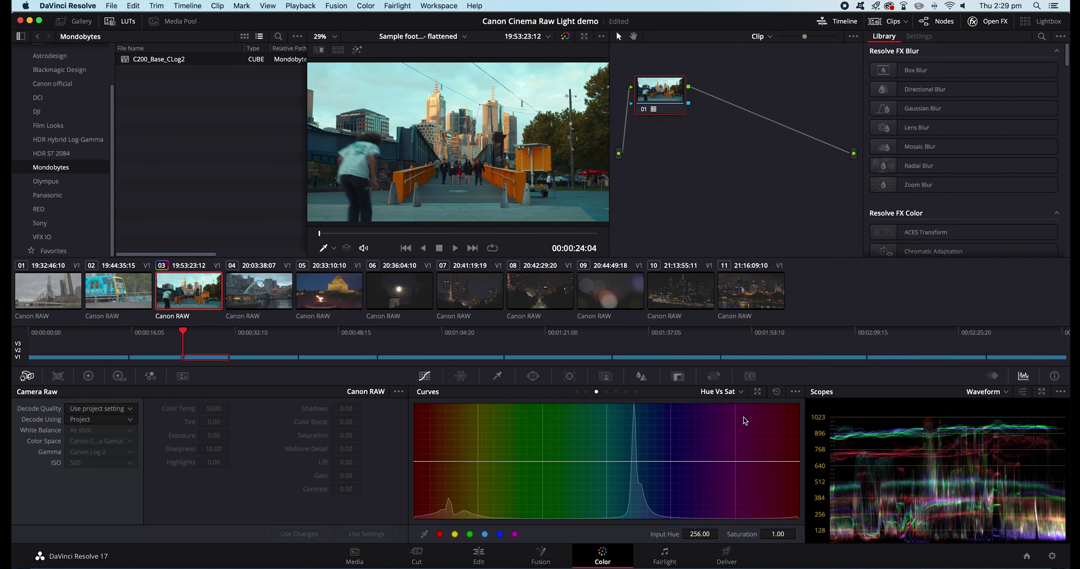
left_click(480, 557)
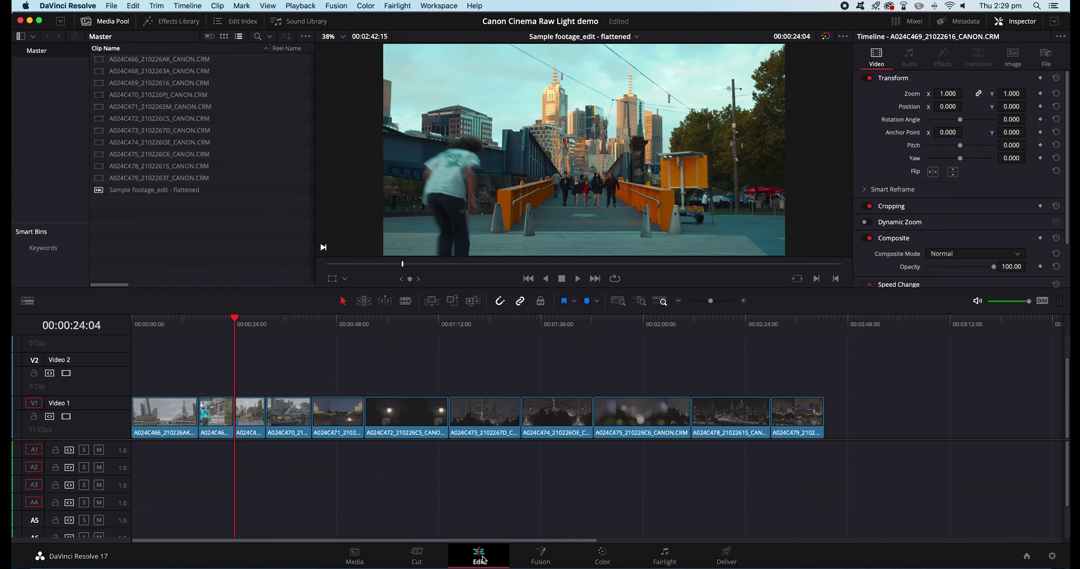
scroll(1065, 164, "down", 3)
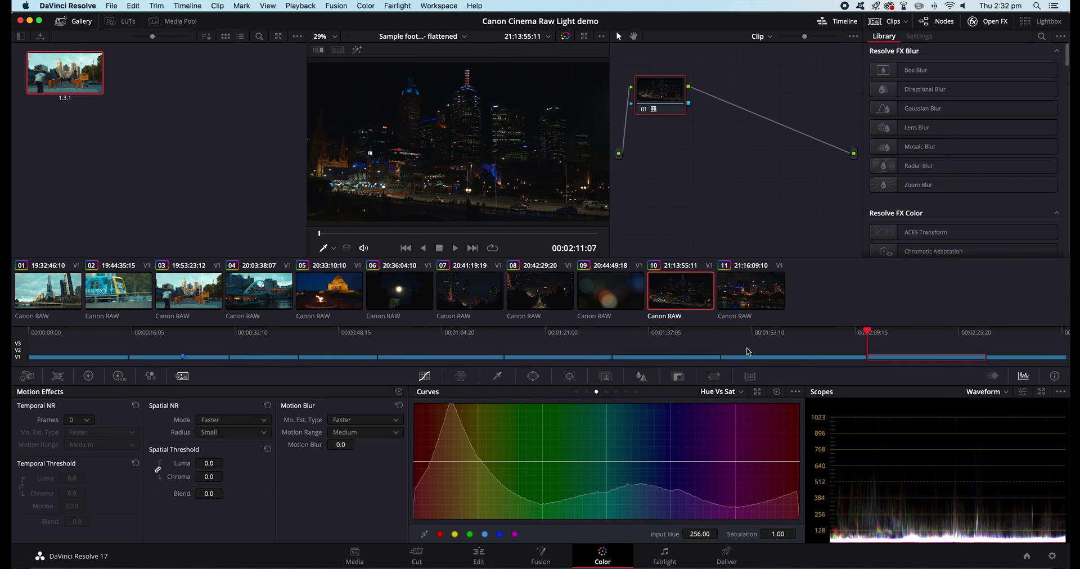
Choose the Premiere XML render preset on the Deliver page and set the codec type to Apple ProRes 422 HQ
left_click(732, 561)
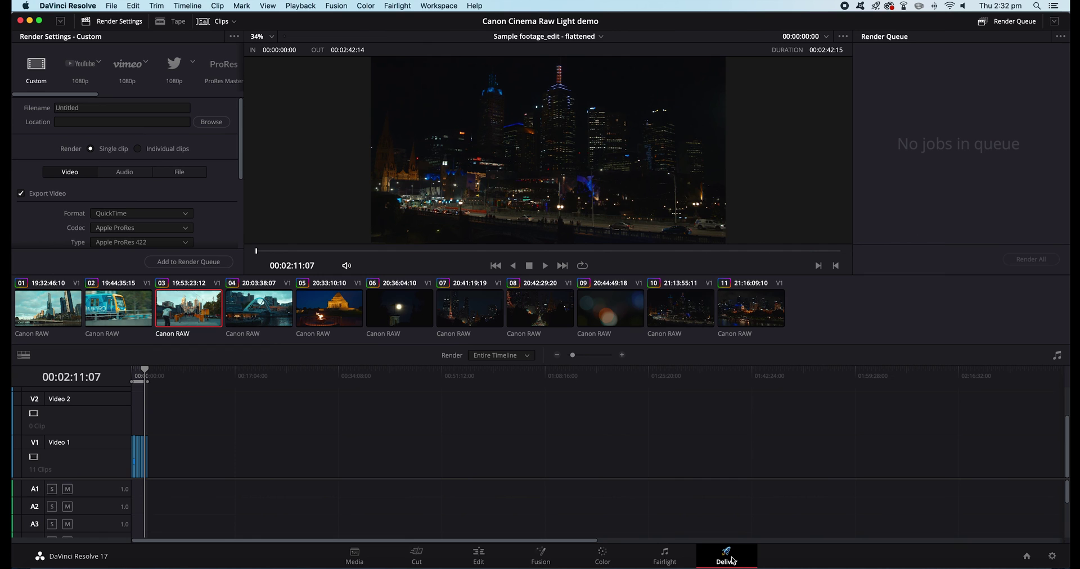
scroll(176, 73, "right", 10)
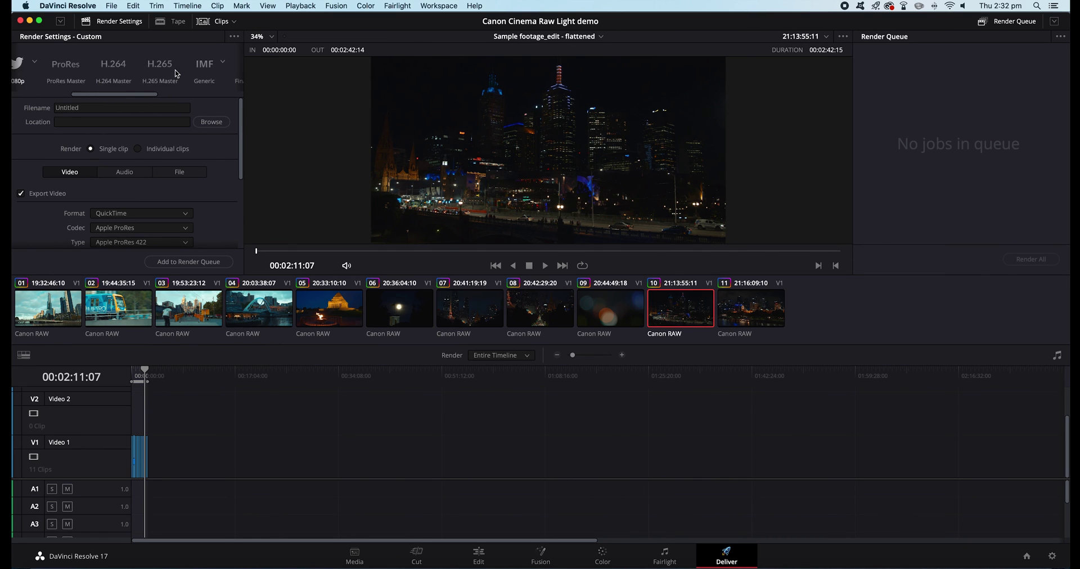
scroll(176, 74, "left", 3)
left_click(134, 68)
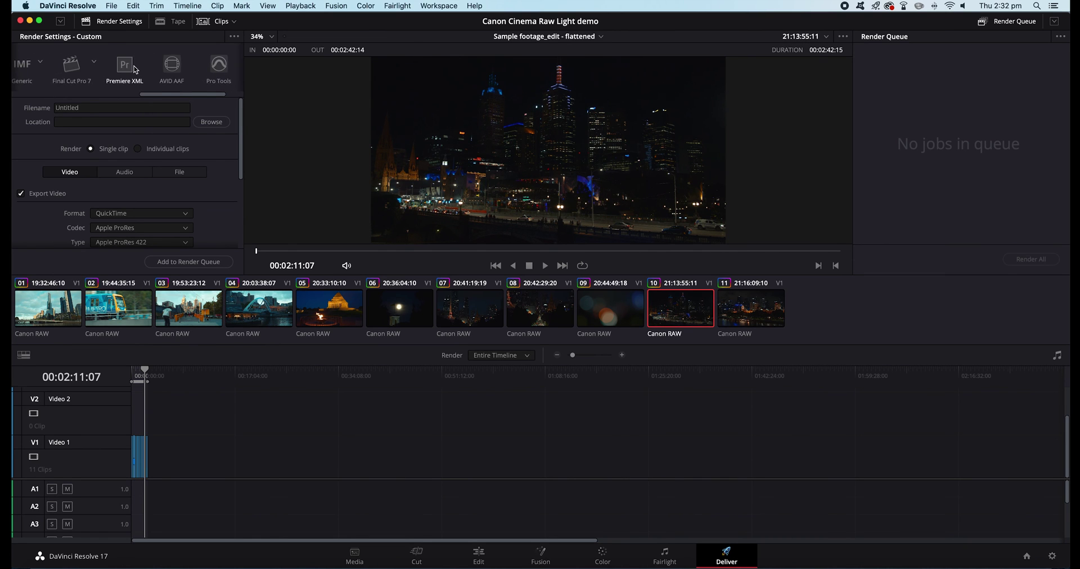
left_click_drag(242, 139, 244, 189)
left_click(185, 155)
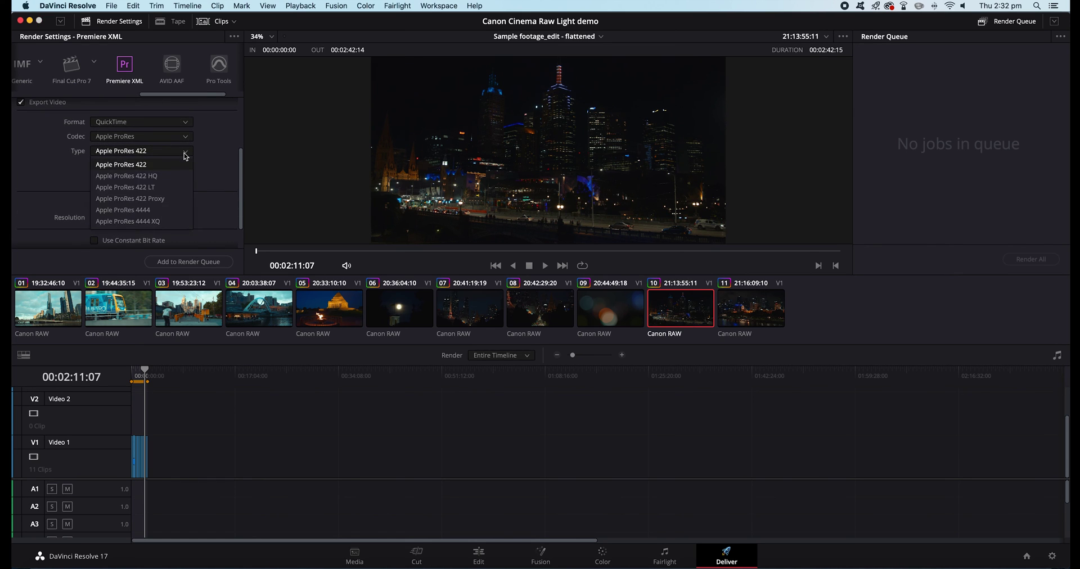
left_click(163, 176)
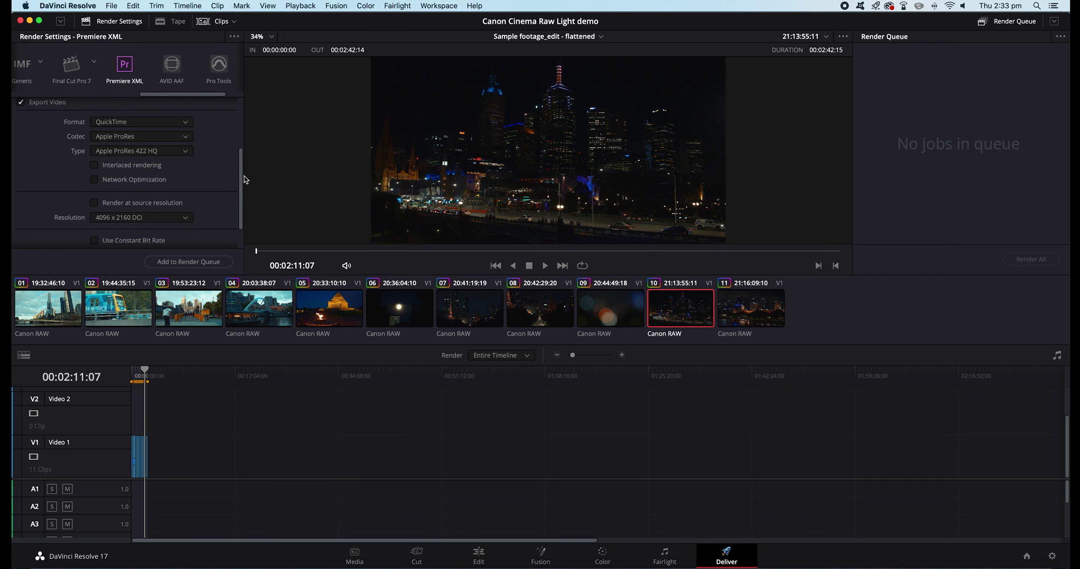
Enable rendering at source resolution and check the advanced settings for forced highest-quality sizing and debayer
scroll(241, 181, "down", 3)
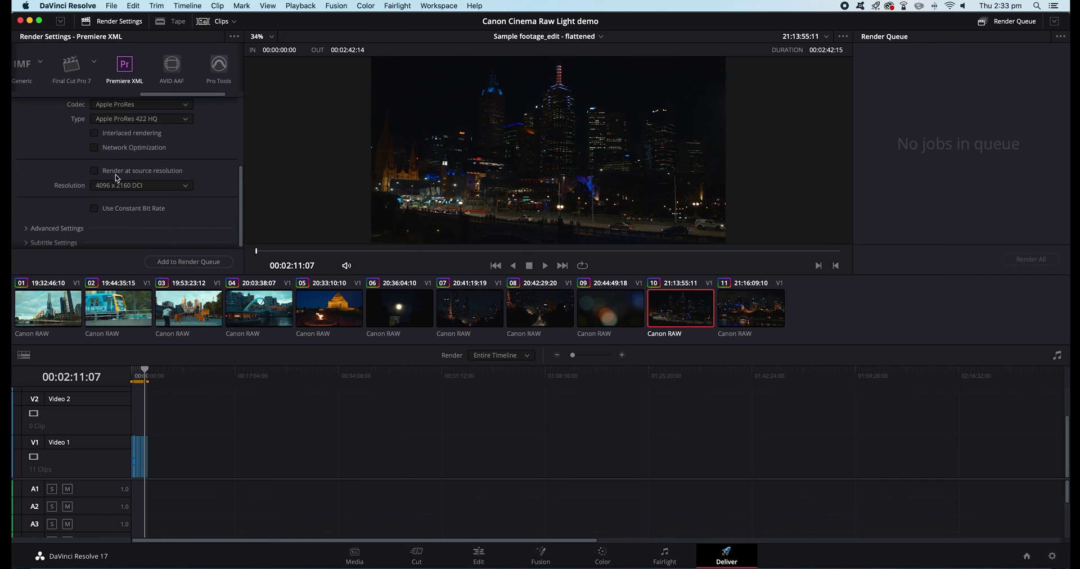
left_click(94, 171)
scroll(241, 185, "down", 1)
left_click(28, 229)
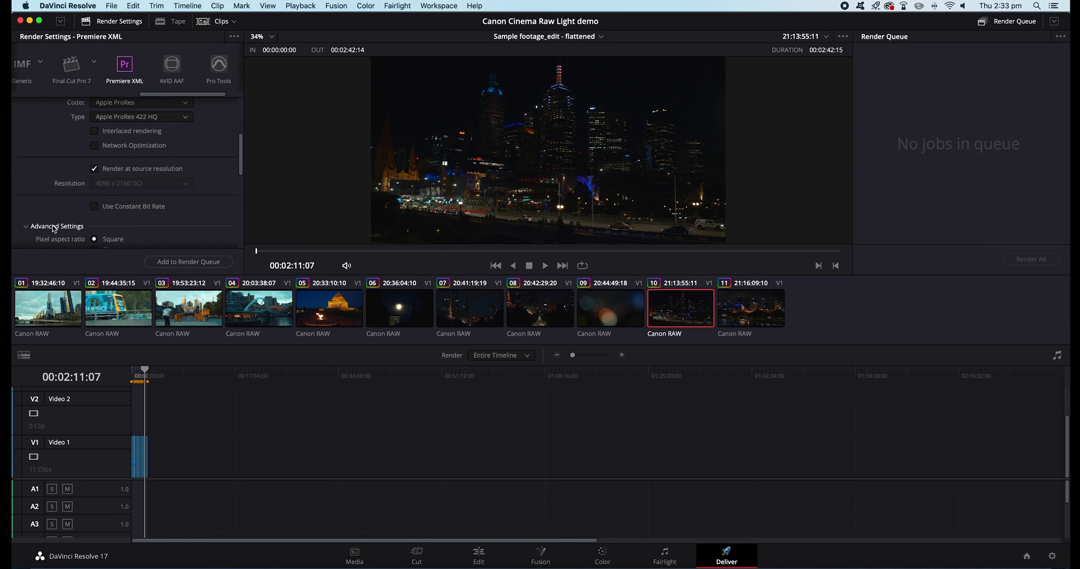
scroll(243, 184, "down", 7)
scroll(242, 186, "down", 3)
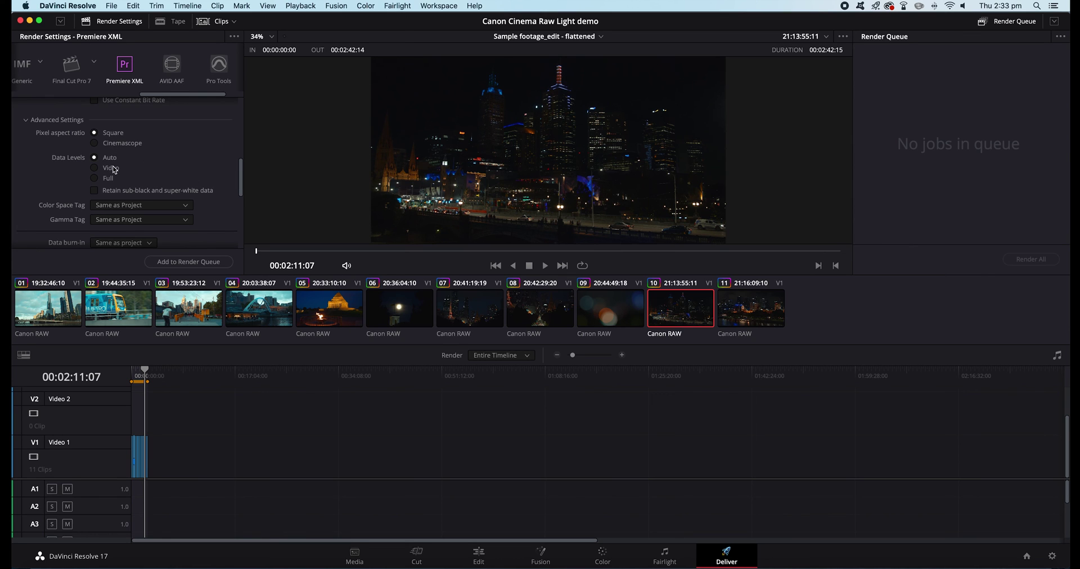
left_click_drag(241, 178, 241, 211)
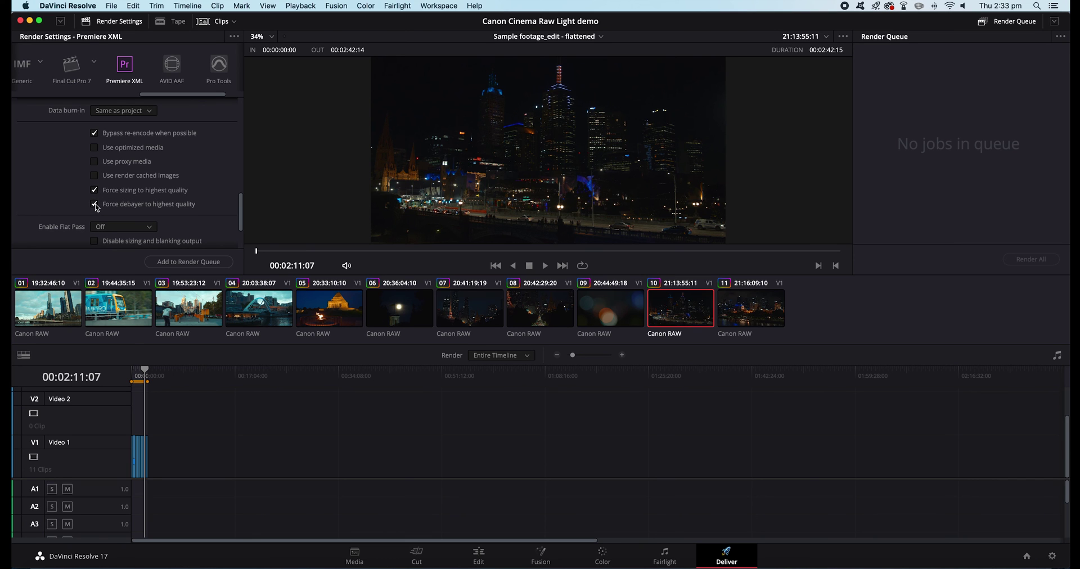
left_click_drag(241, 211, 234, 107)
Set the render location to a new folder named 2 inside Cinema Raw Light Demo/XML on the BW SSD drive
left_click(212, 121)
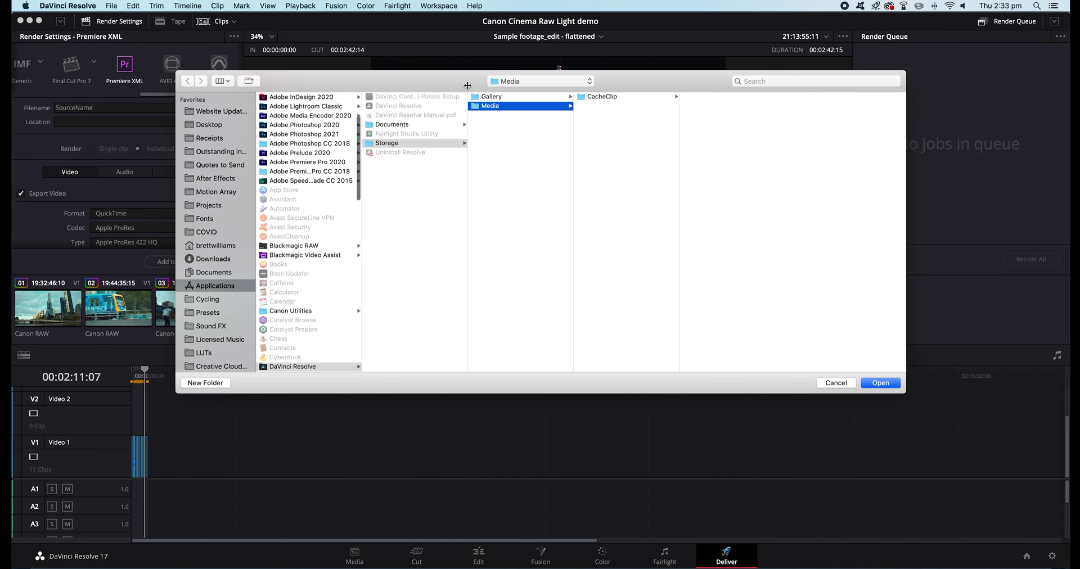
scroll(213, 287, "down", 5)
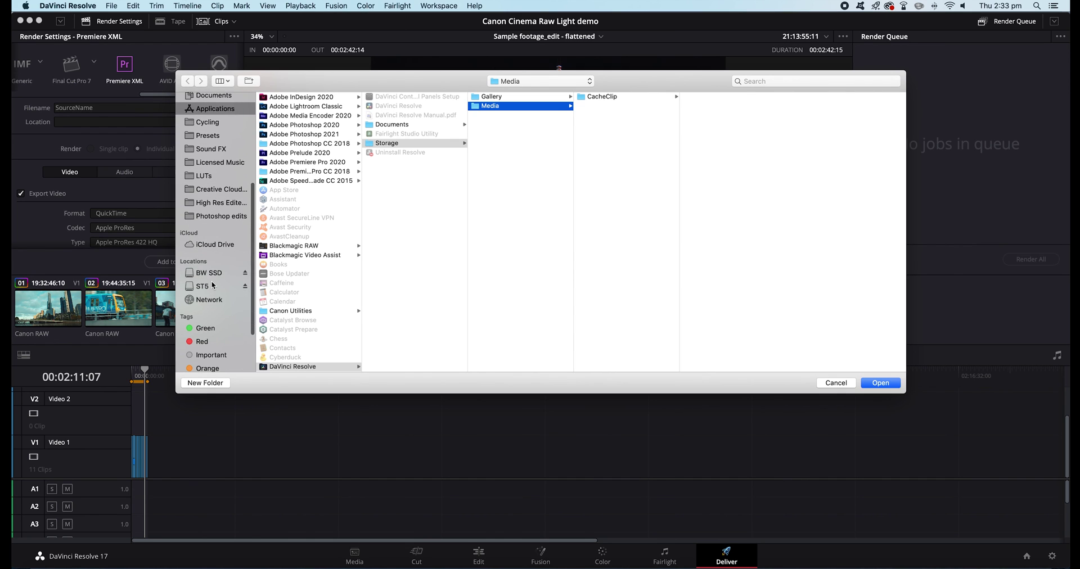
left_click(209, 274)
left_click(313, 97)
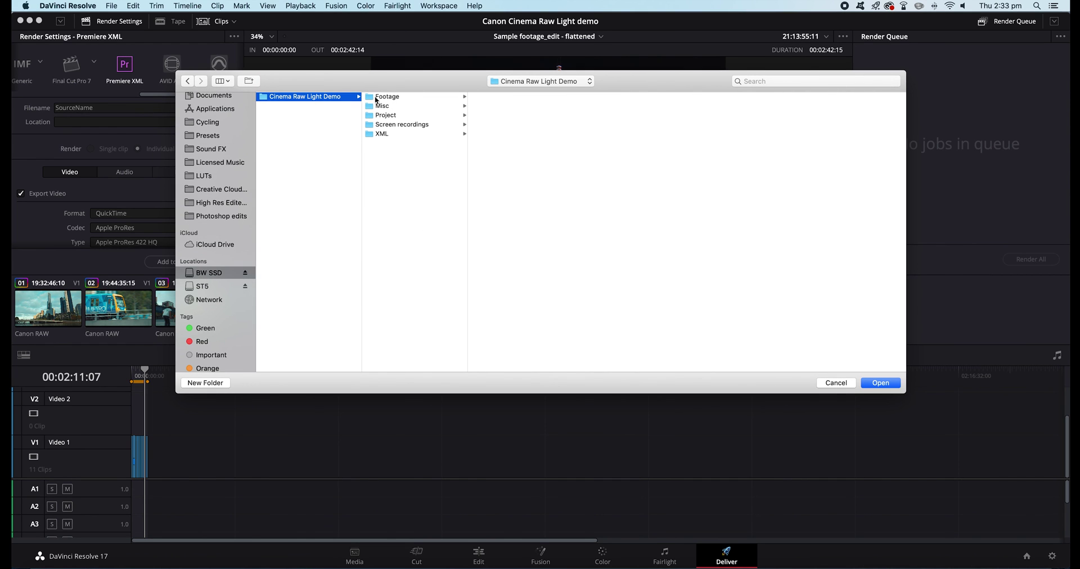
left_click(383, 134)
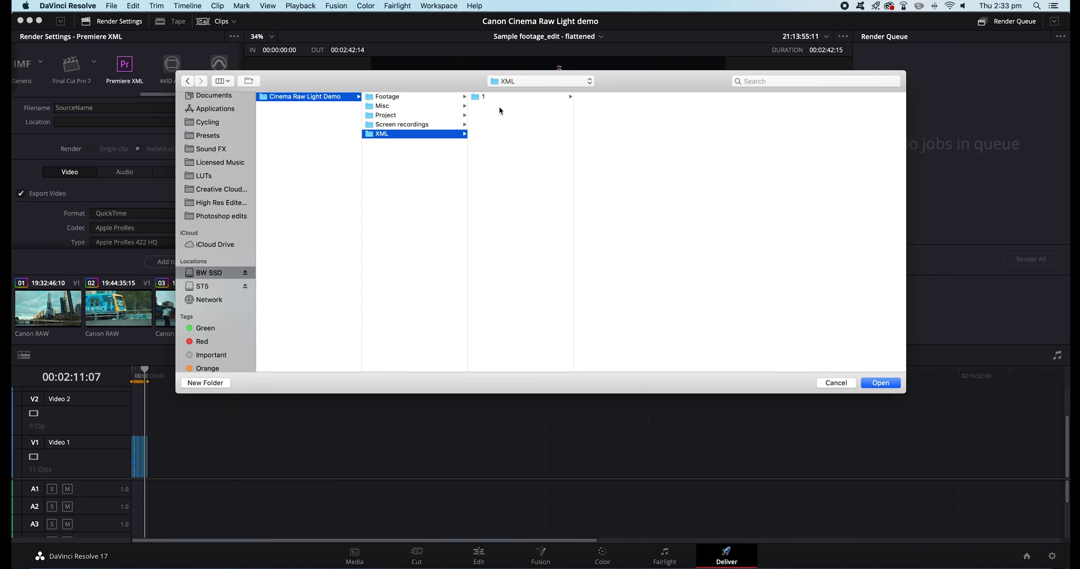
left_click(197, 382)
type("2")
key("Return")
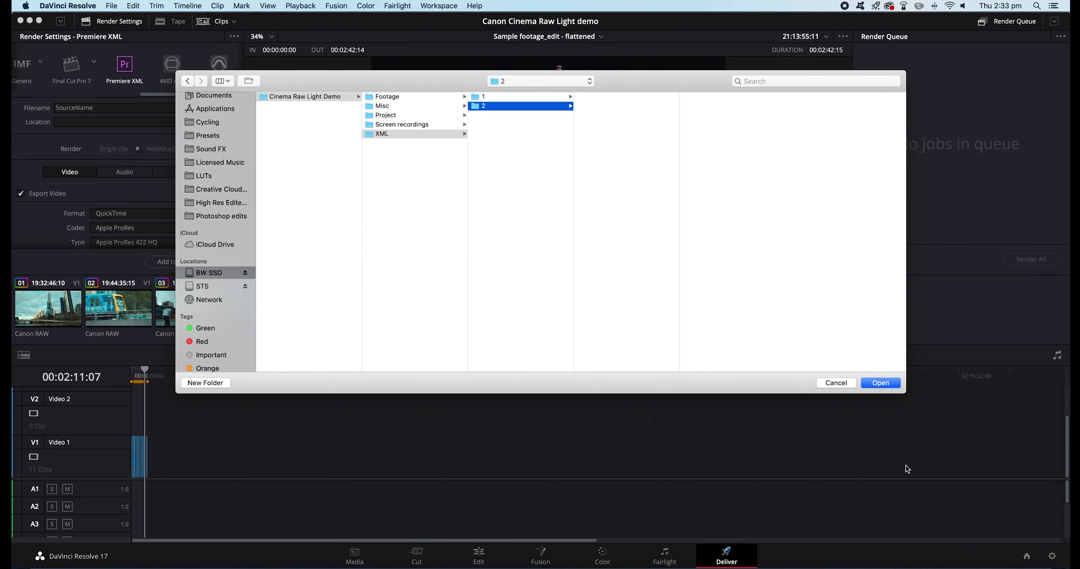
left_click(881, 383)
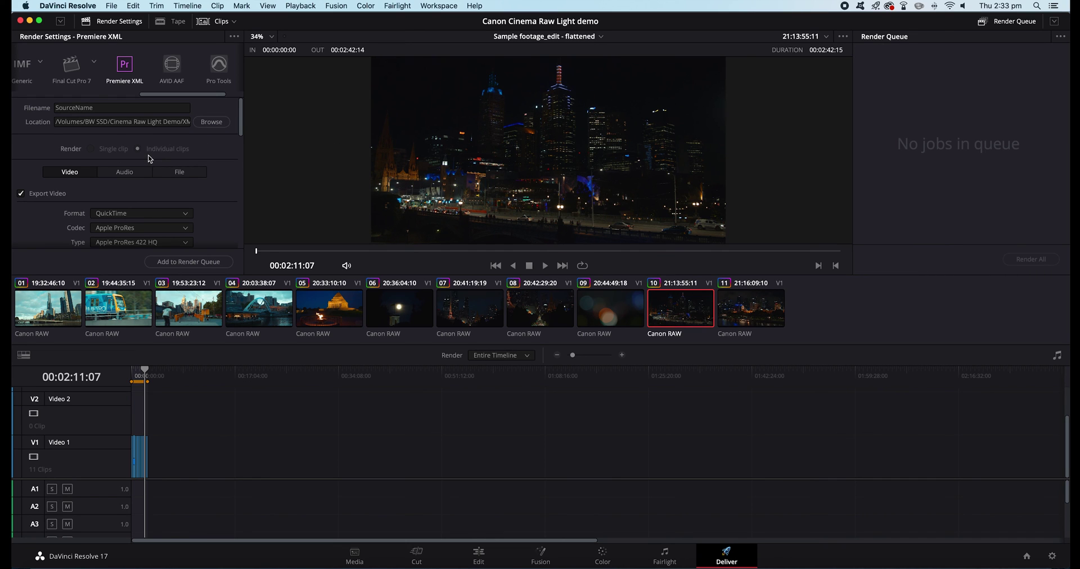
Turn off audio export for the render and return to the video settings
left_click(125, 174)
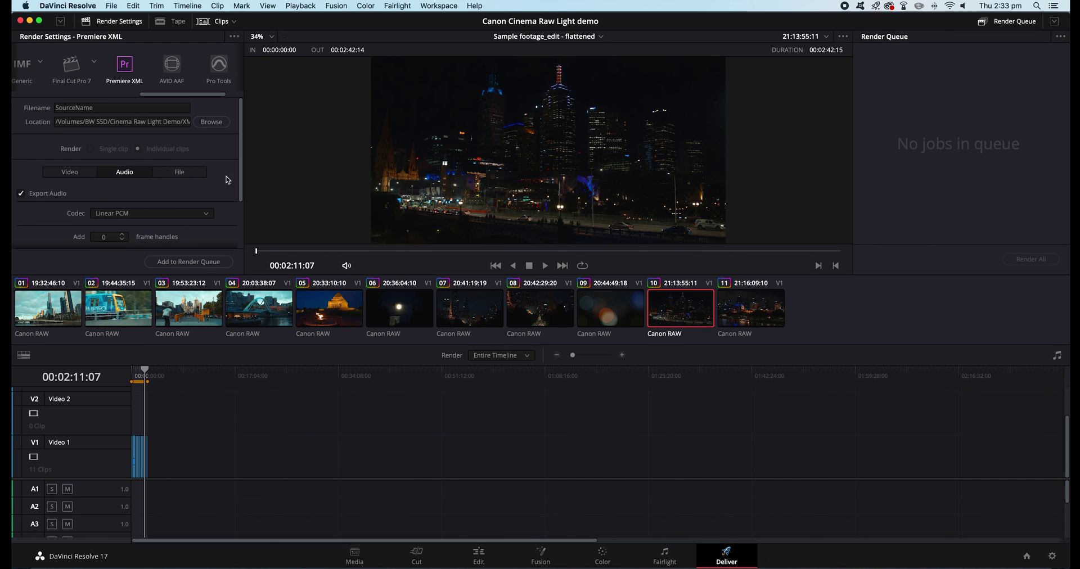
left_click(33, 196)
scroll(243, 155, "down", 2)
left_click(70, 163)
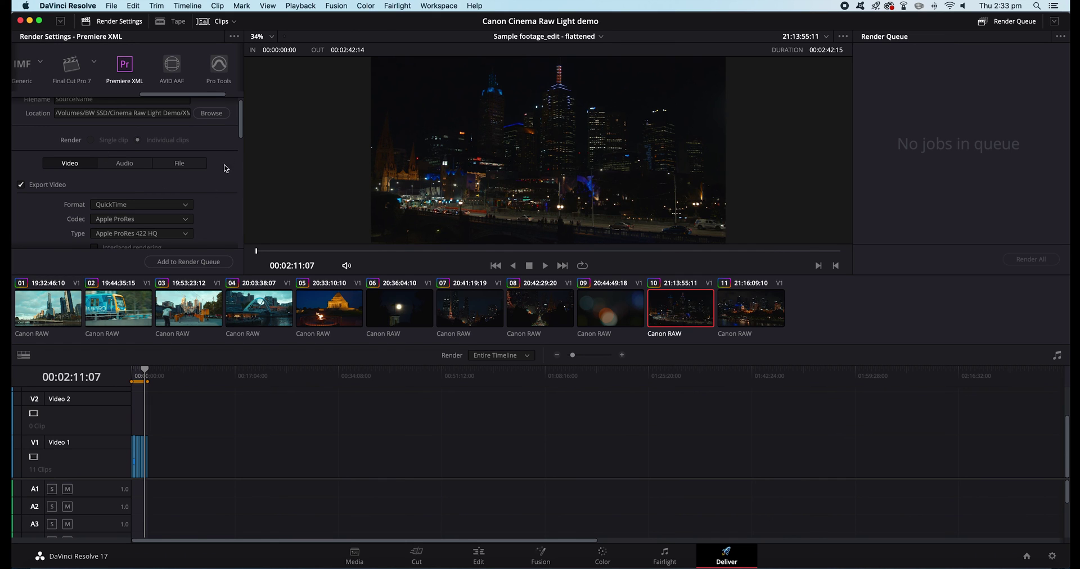
Add the timeline to the render queue and start rendering the queued job
scroll(243, 127, "down", 2)
left_click(206, 263)
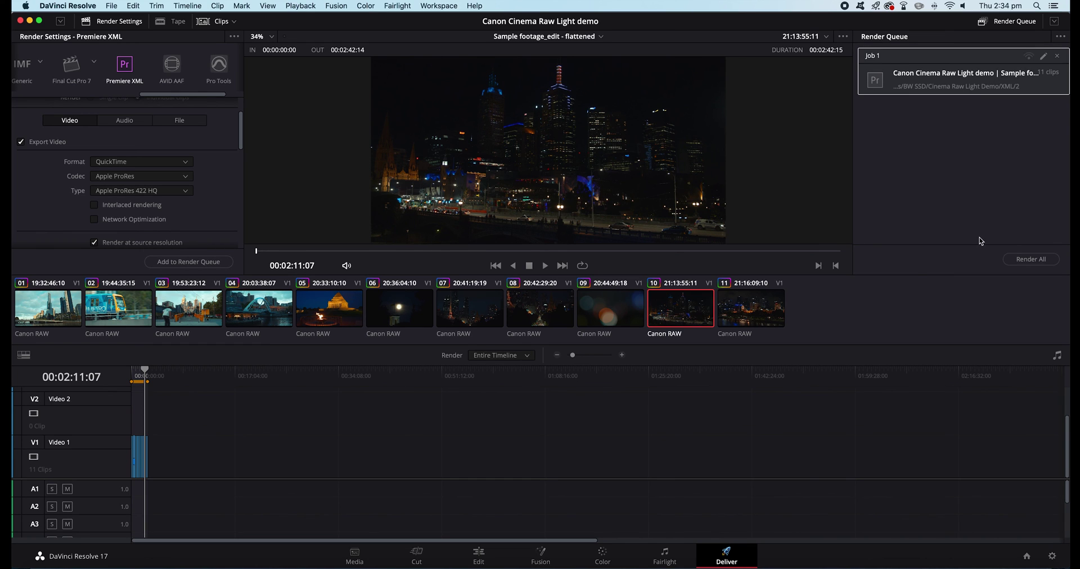
left_click(1048, 263)
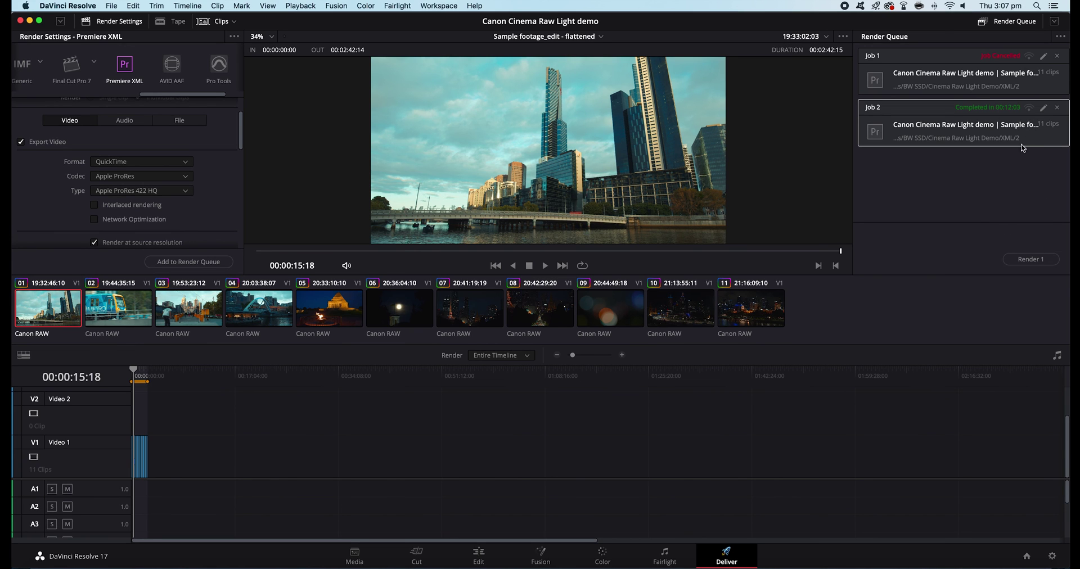
Import the exported flattened-sequence XML from folder 2 in Finder into the Sequences bin of the Premiere Pro project
key("super+Tab")
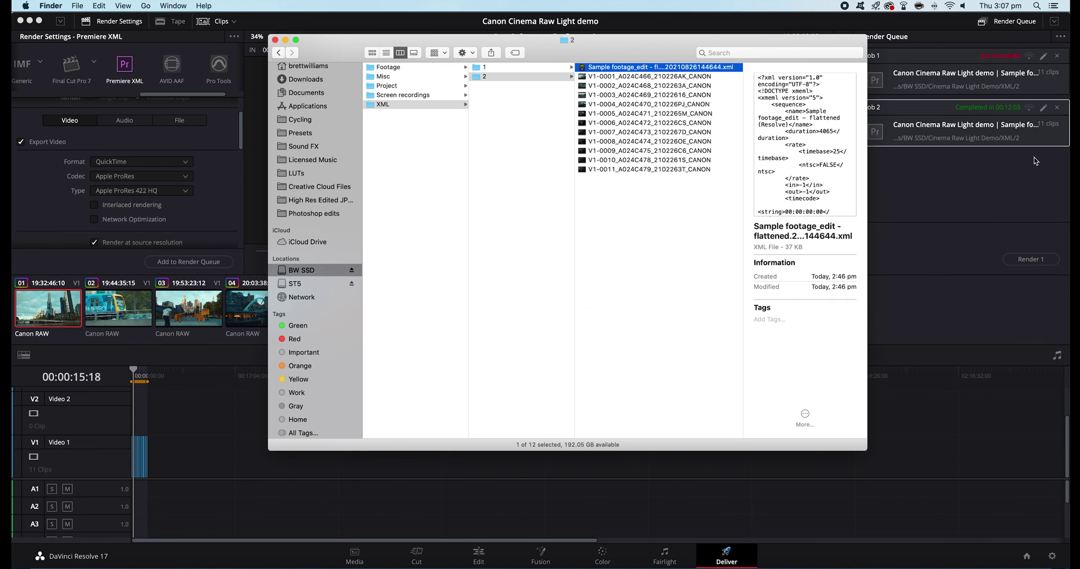
left_click(698, 68)
key("super+Tab")
key("super+Tab")
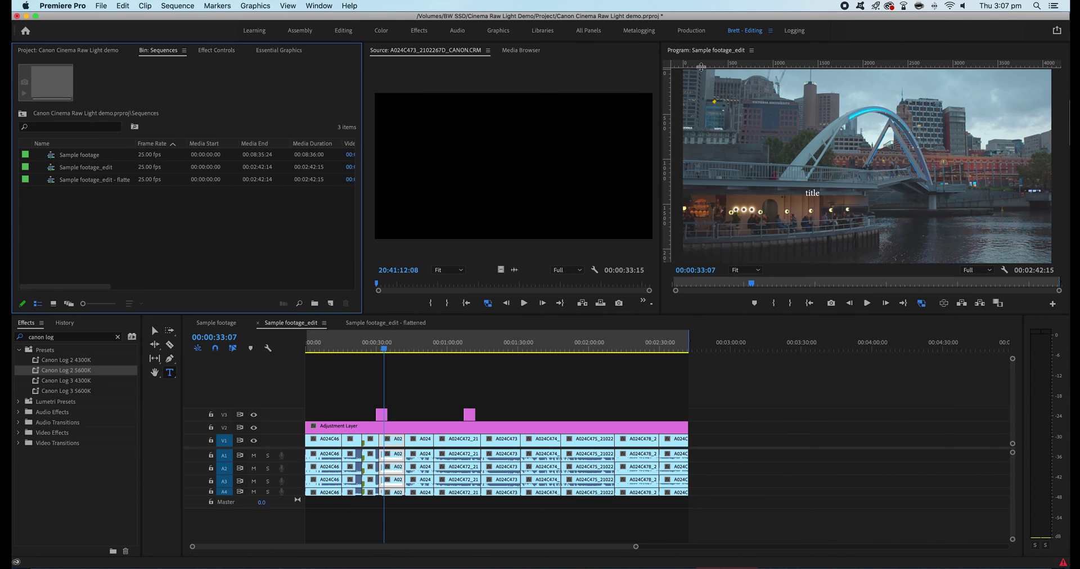
key("super+Tab")
left_click_drag(663, 68, 145, 265)
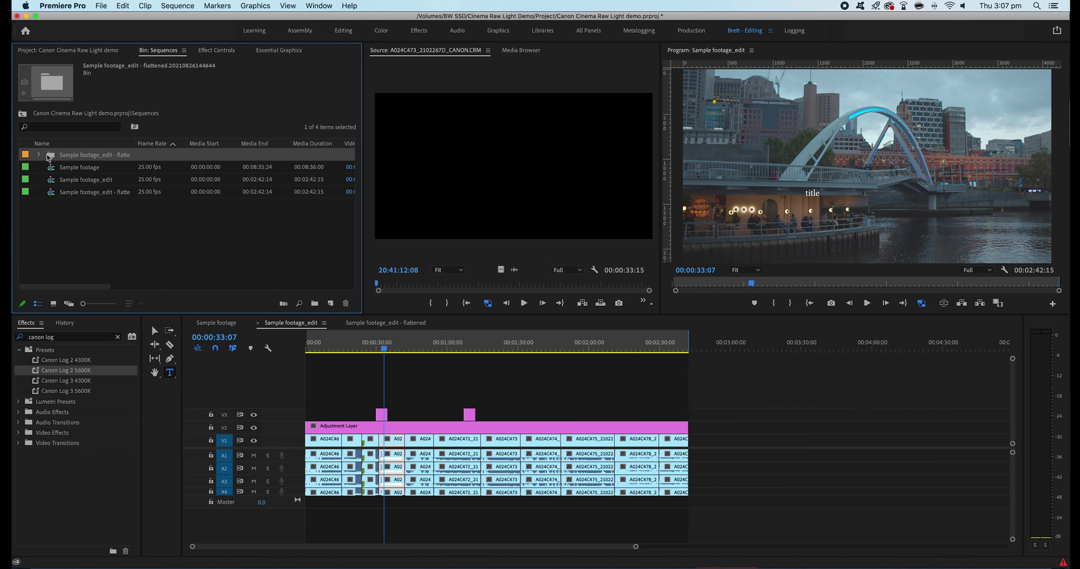
Open the imported Sample footage_edit - flattened (Resolve) sequence, preview the graded footage, and select all its clips for copying
left_click(39, 156)
scroll(87, 220, "down", 3)
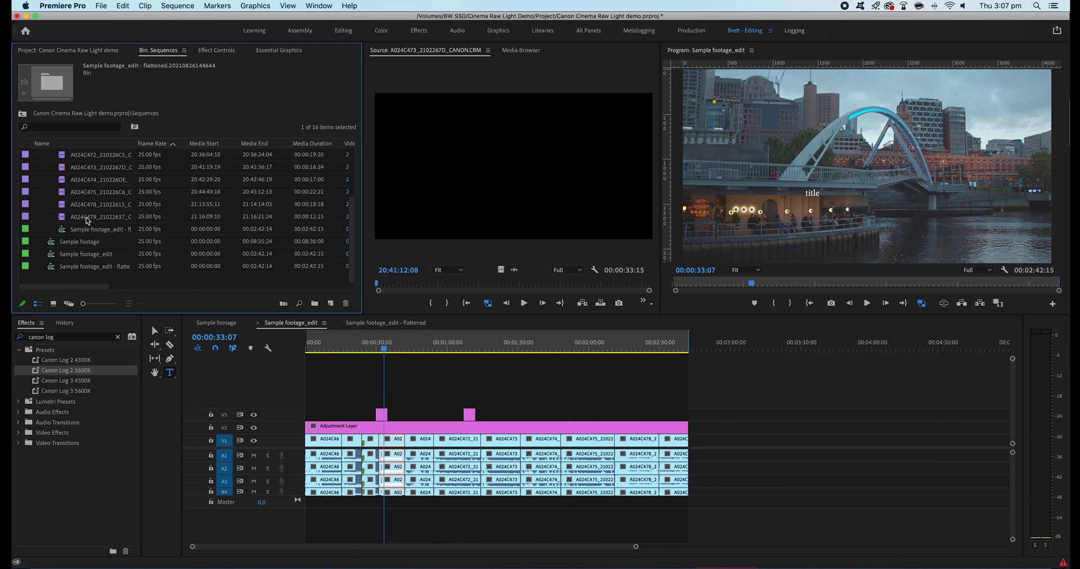
double_click(81, 233)
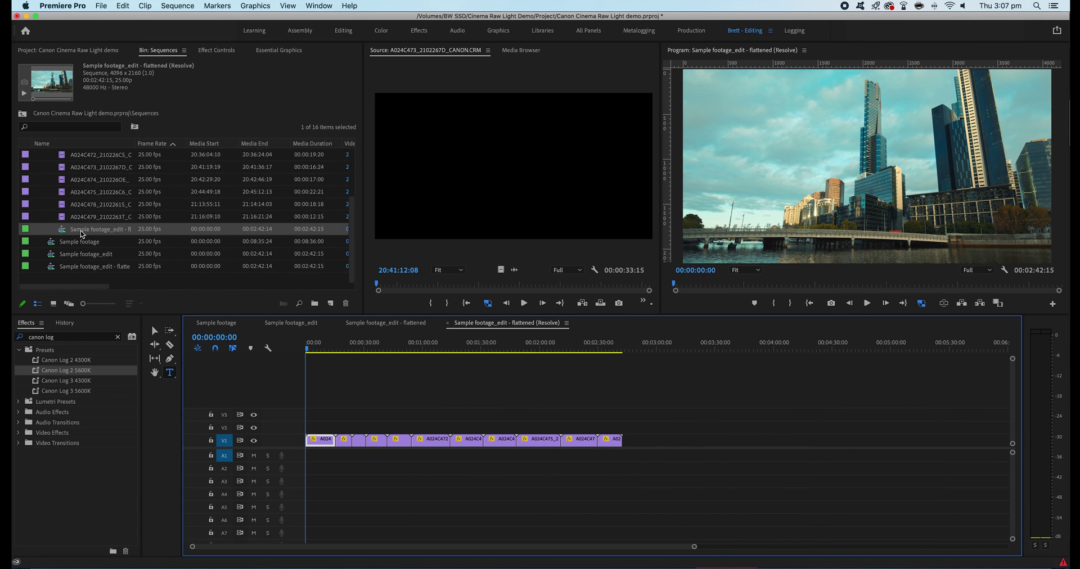
left_click_drag(312, 345, 382, 355)
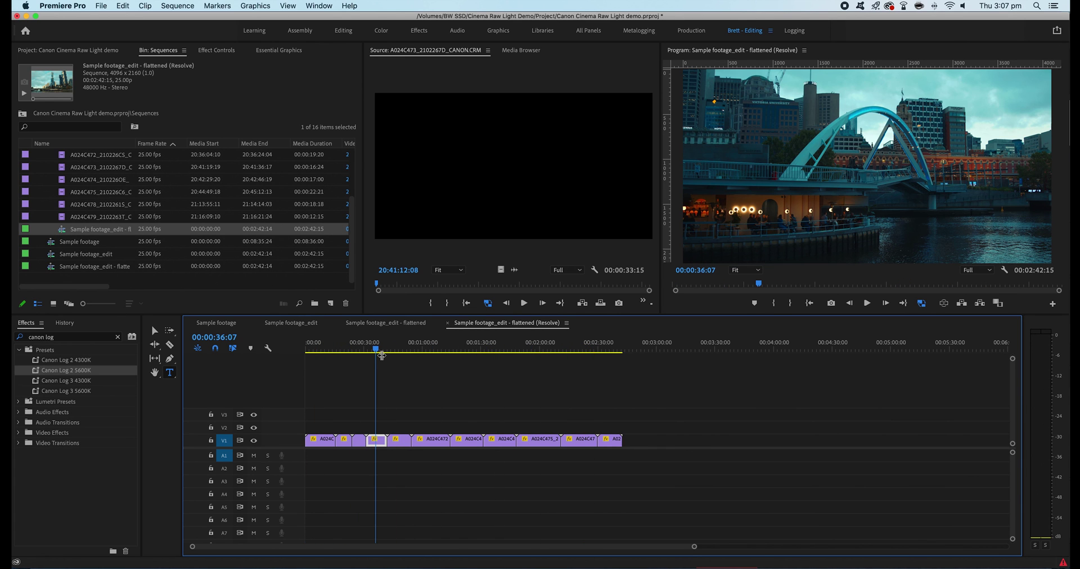
left_click_drag(622, 417, 319, 449)
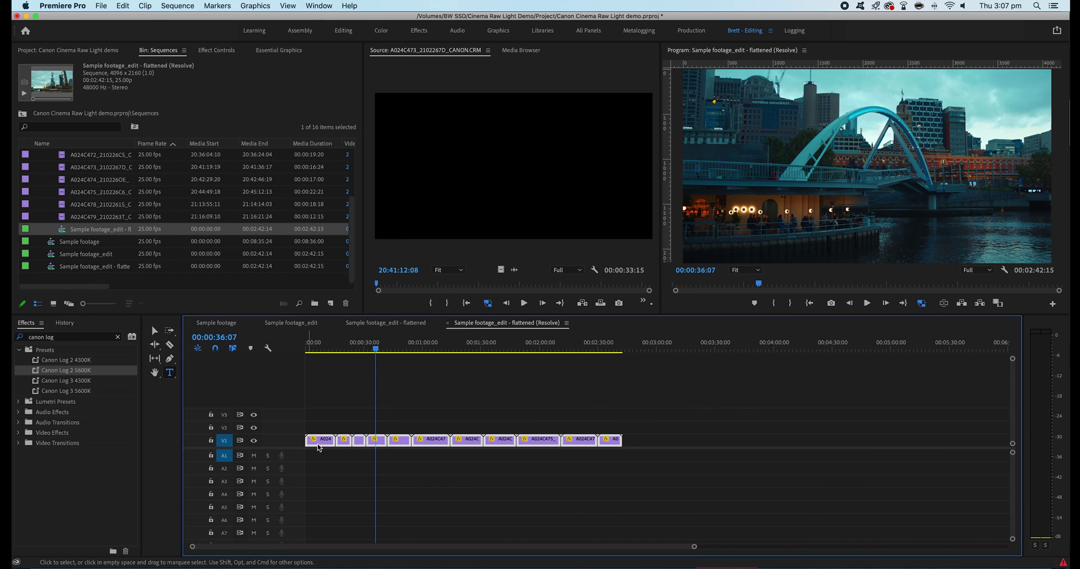
In Sample footage_edit, add a video track above the adjustment layer and paste the graded clips onto V3 from the sequence start
left_click(292, 324)
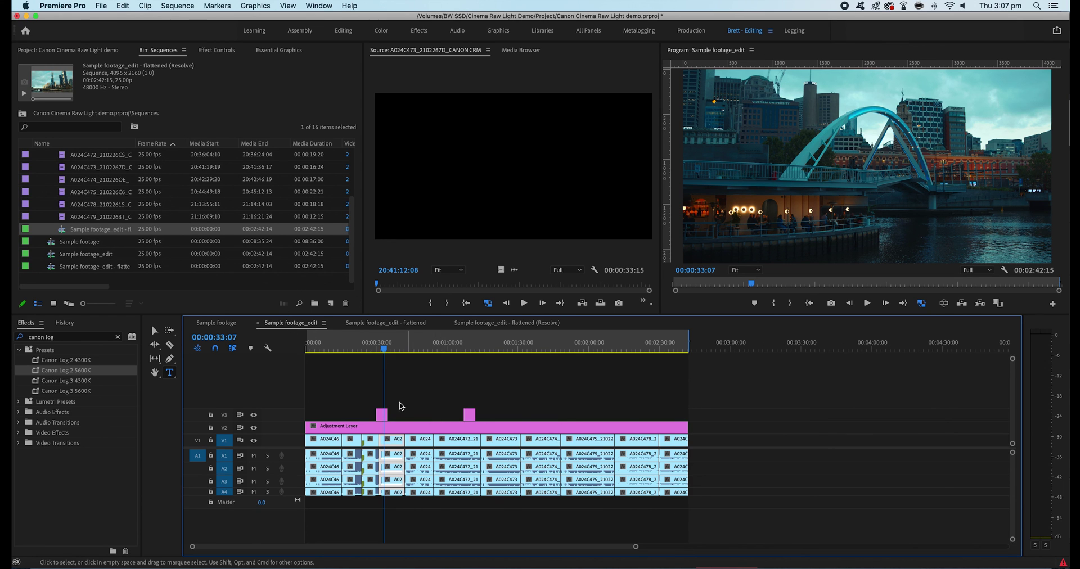
right_click(291, 427)
left_click(312, 454)
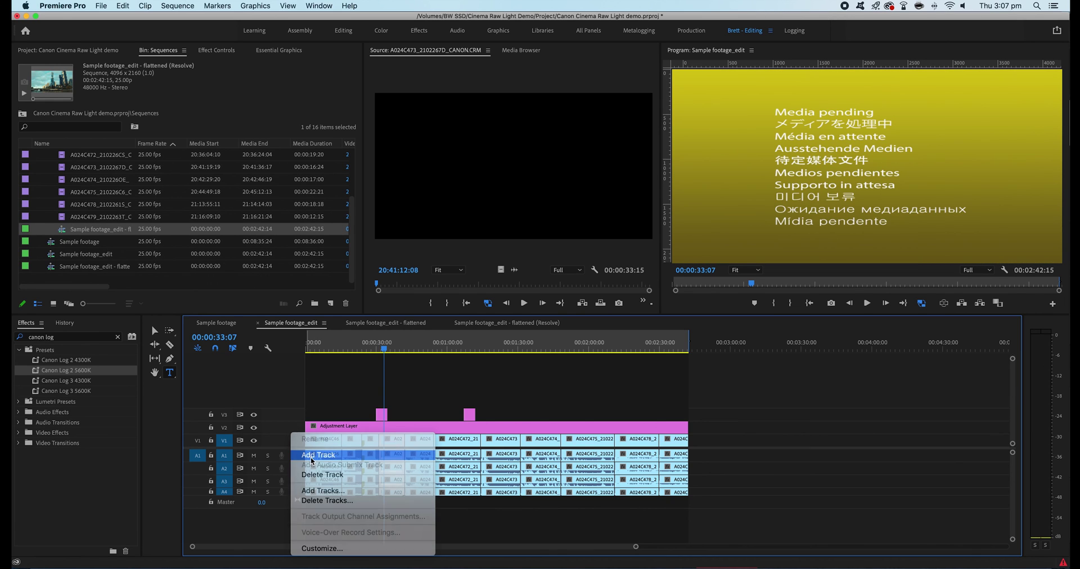
left_click(223, 441)
left_click(224, 415)
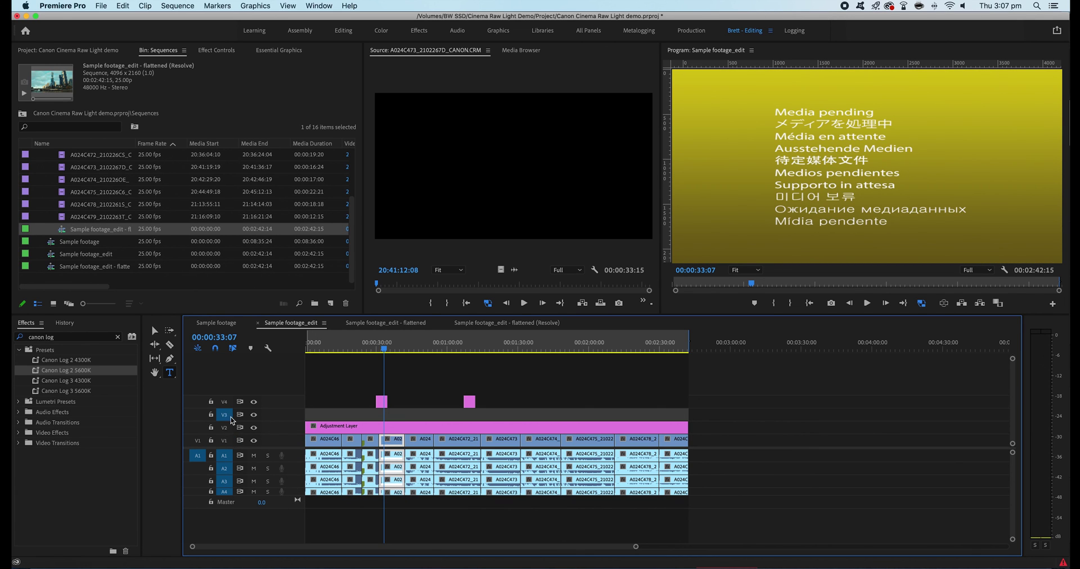
key("Home")
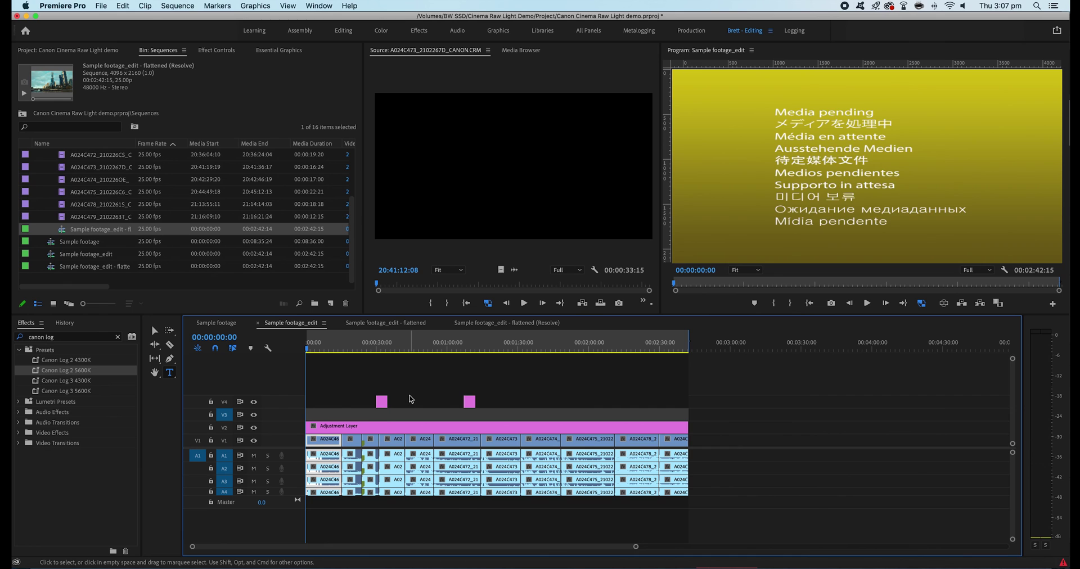
key("super+v")
Review the pasted graded clips on V3 against the original edit at several points along the timeline
left_click(336, 347)
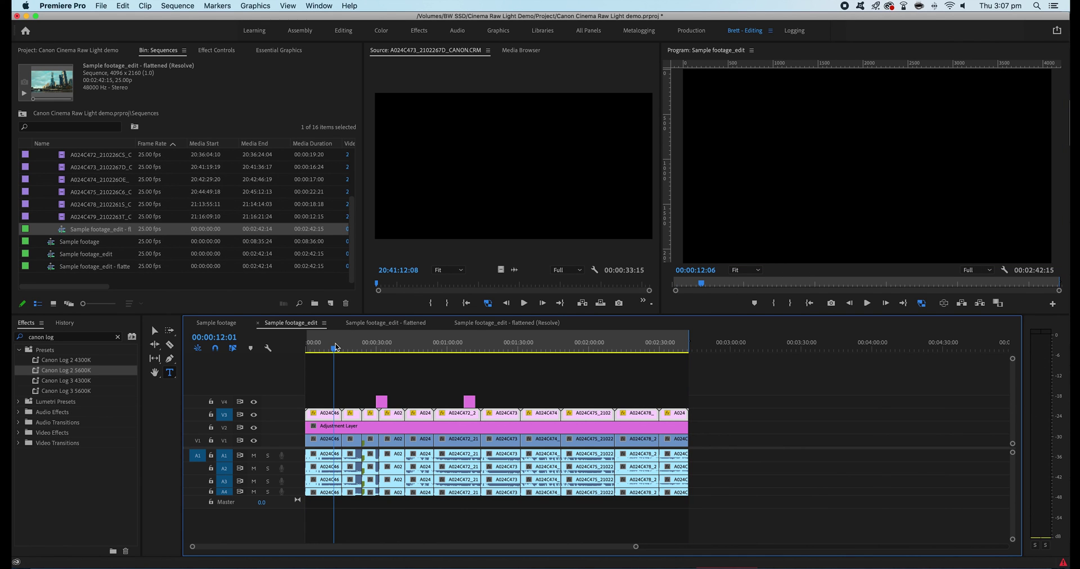
key("equal")
key("equal")
left_click_drag(439, 350, 562, 350)
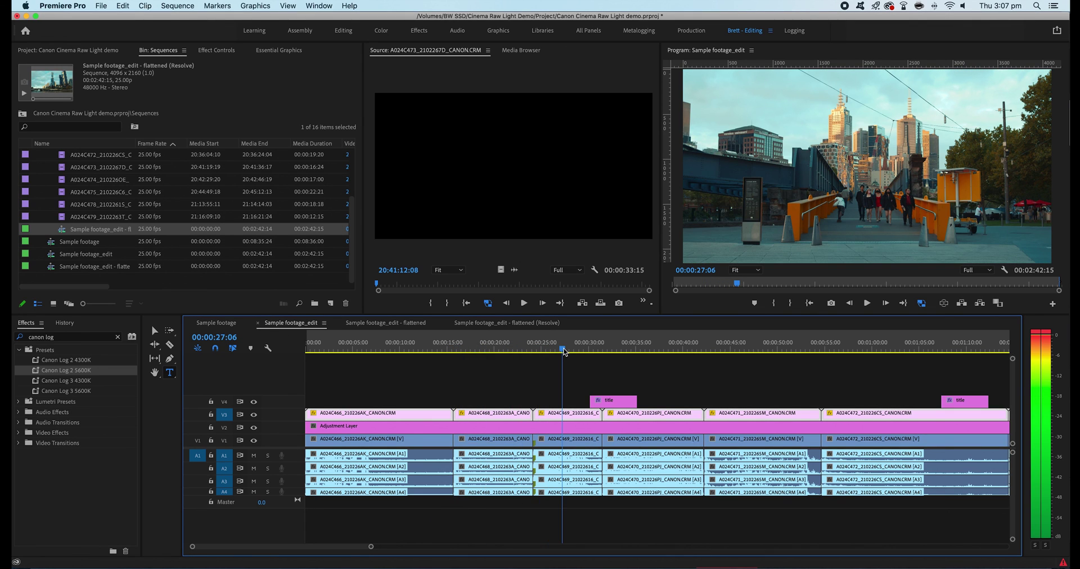
key("minus")
key("minus")
key("minus")
left_click(451, 349)
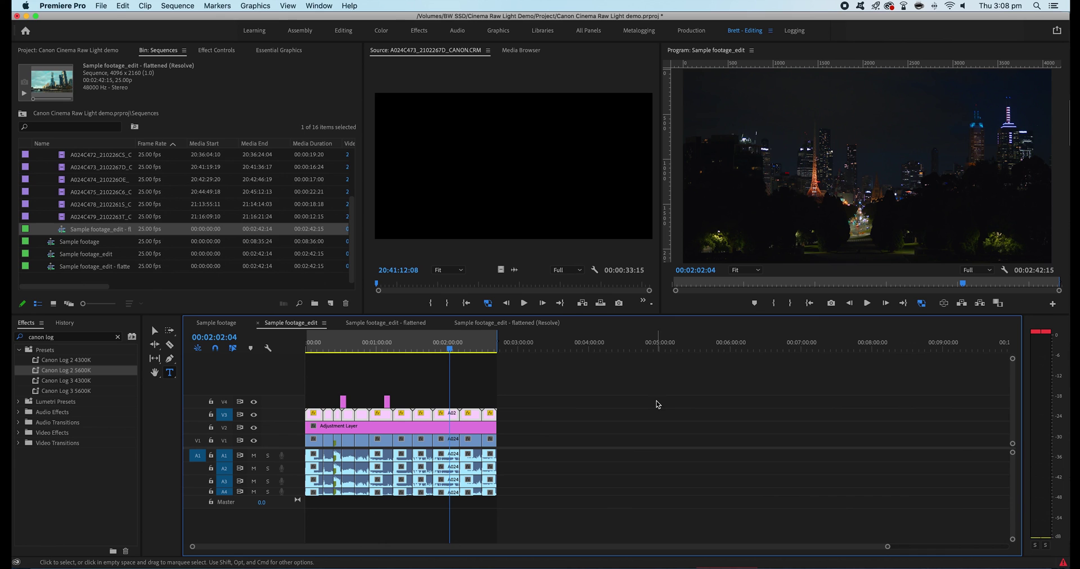
Set the project's video renderer to Mercury Playback Engine GPU Acceleration (OpenCL) - Deprecated
left_click(144, 6)
mouse_move(104, 6)
mouse_move(149, 309)
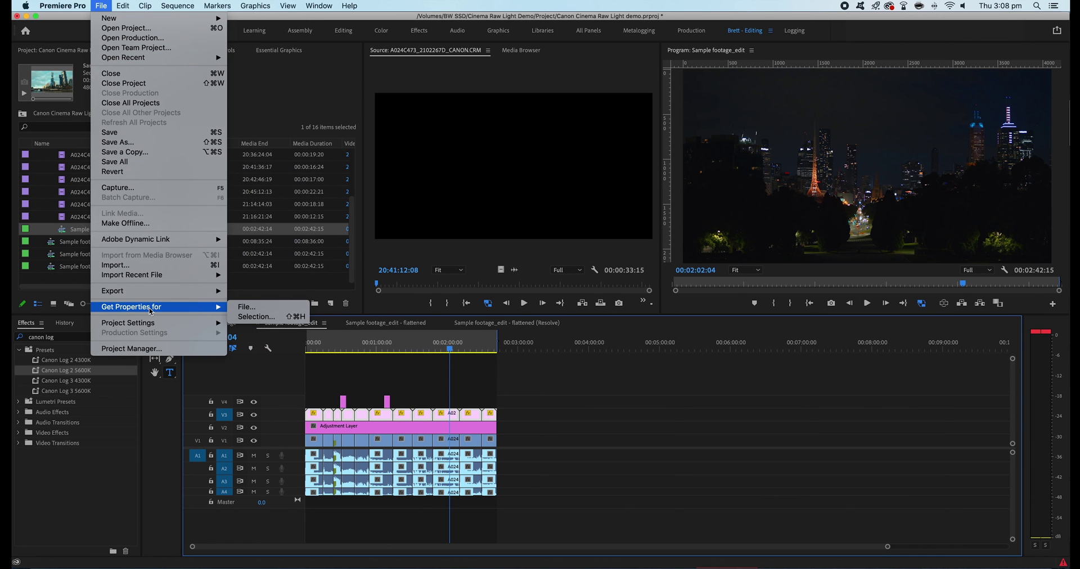
mouse_move(169, 324)
left_click(243, 323)
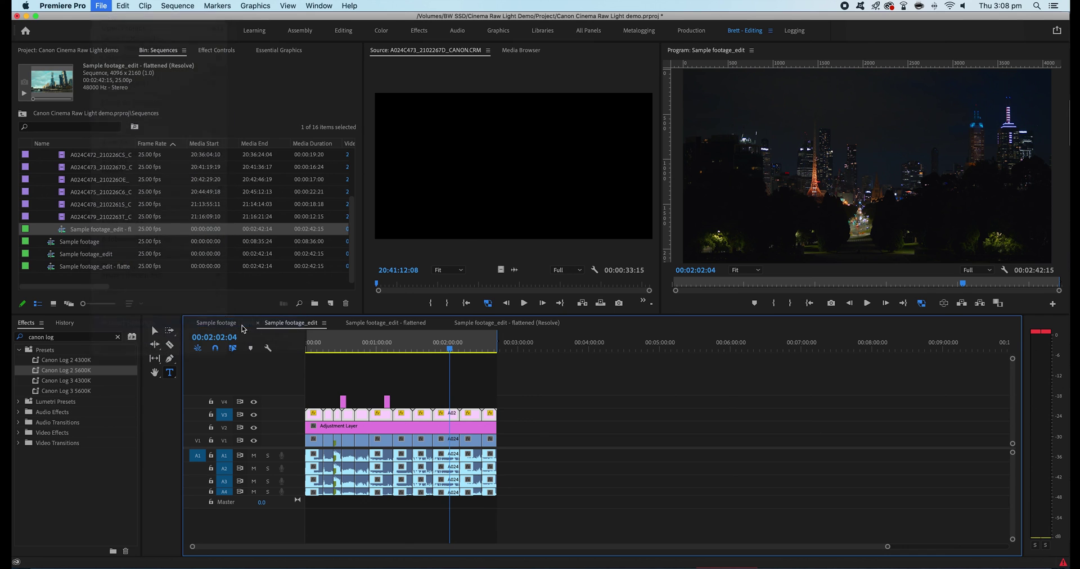
left_click(626, 190)
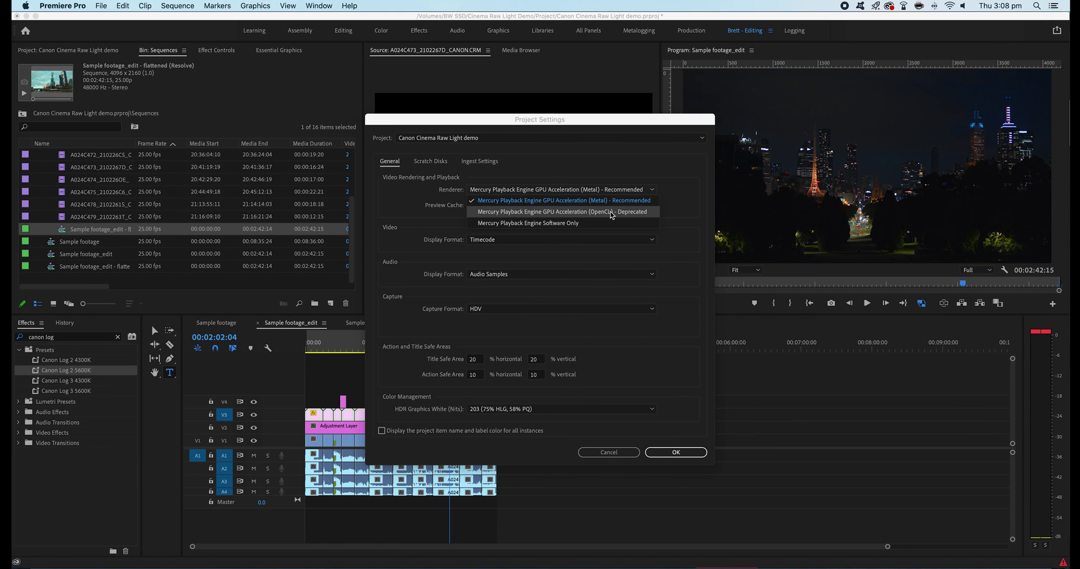
left_click(611, 215)
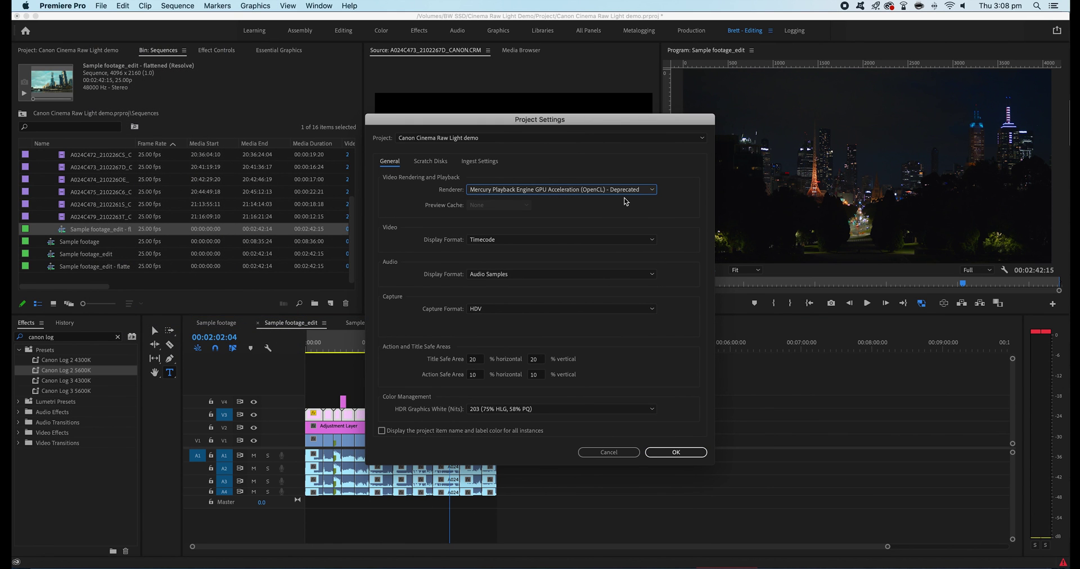
left_click(686, 453)
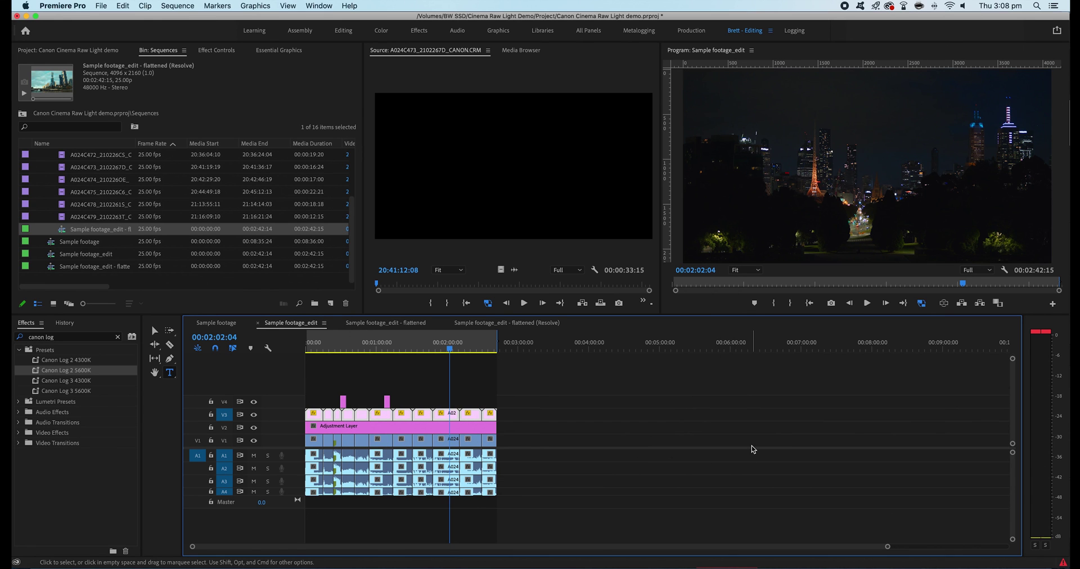
Open the media export settings for Sample footage_edit and set CBR bitrate encoding with a 50 Mbps target
left_click(102, 6)
mouse_move(140, 293)
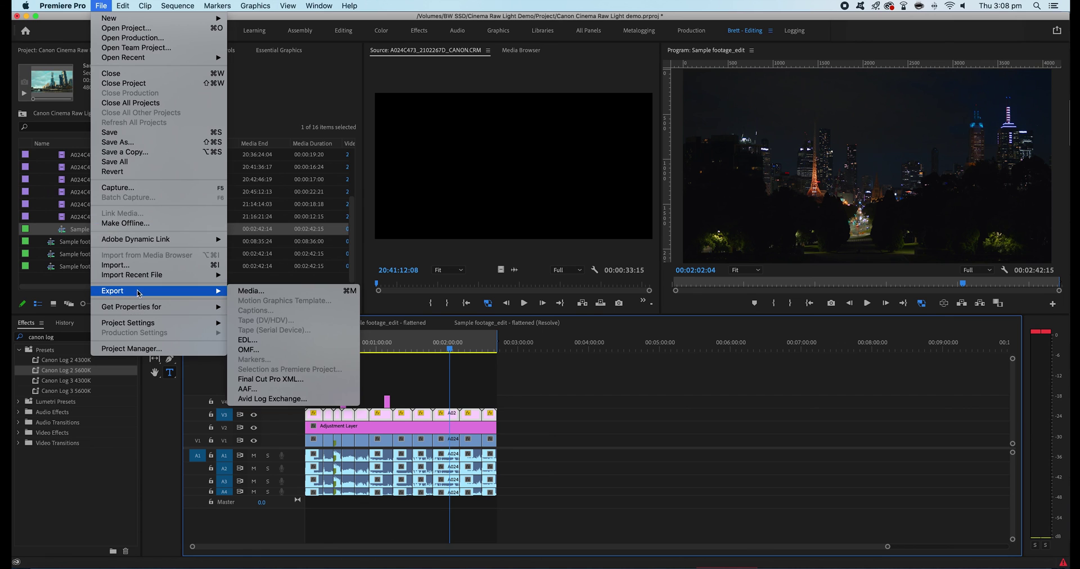
left_click(254, 296)
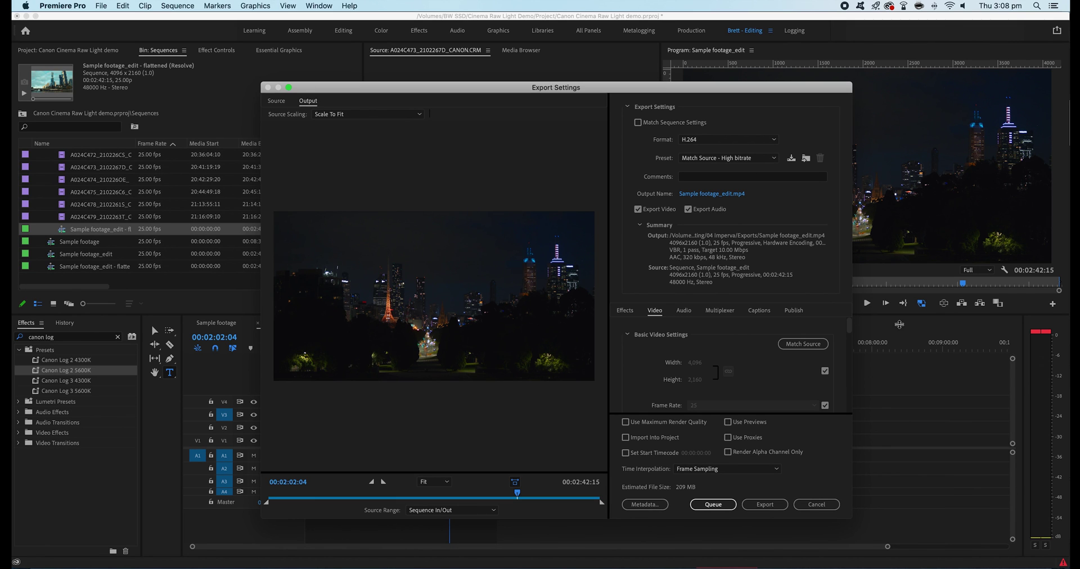
left_click_drag(851, 331, 848, 396)
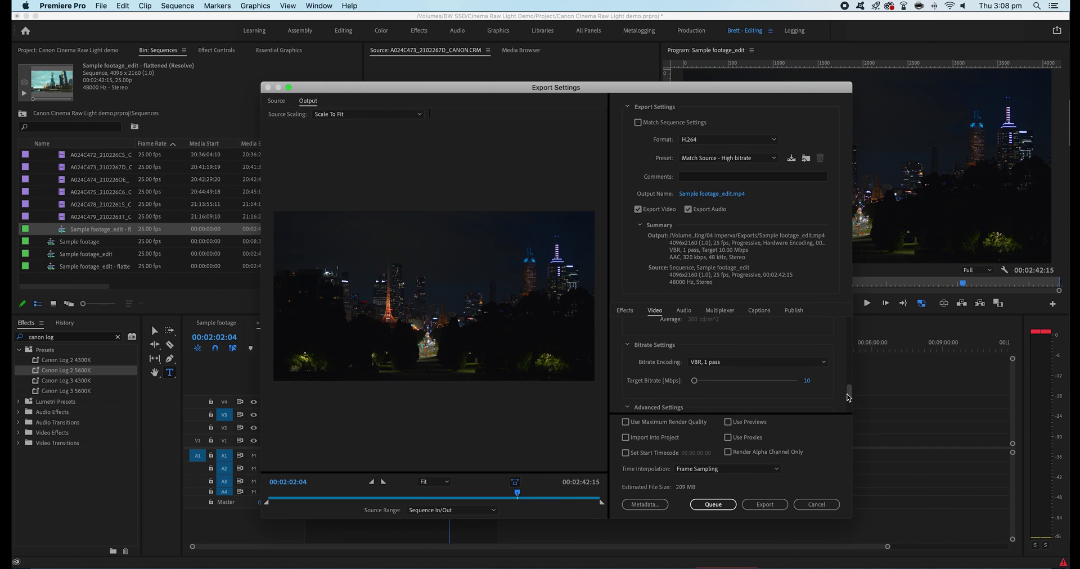
left_click(710, 363)
left_click(714, 375)
left_click(808, 400)
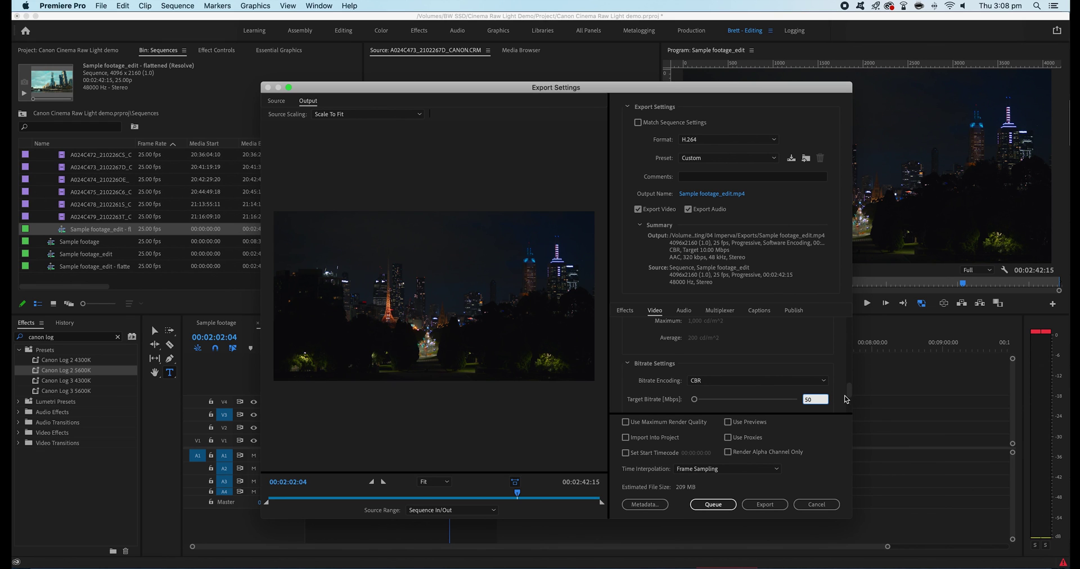
left_click(837, 399)
Enable maximum render quality, check the remaining video settings, and export the sequence as Sample footage_edit.mp4
left_click_drag(850, 392, 850, 405)
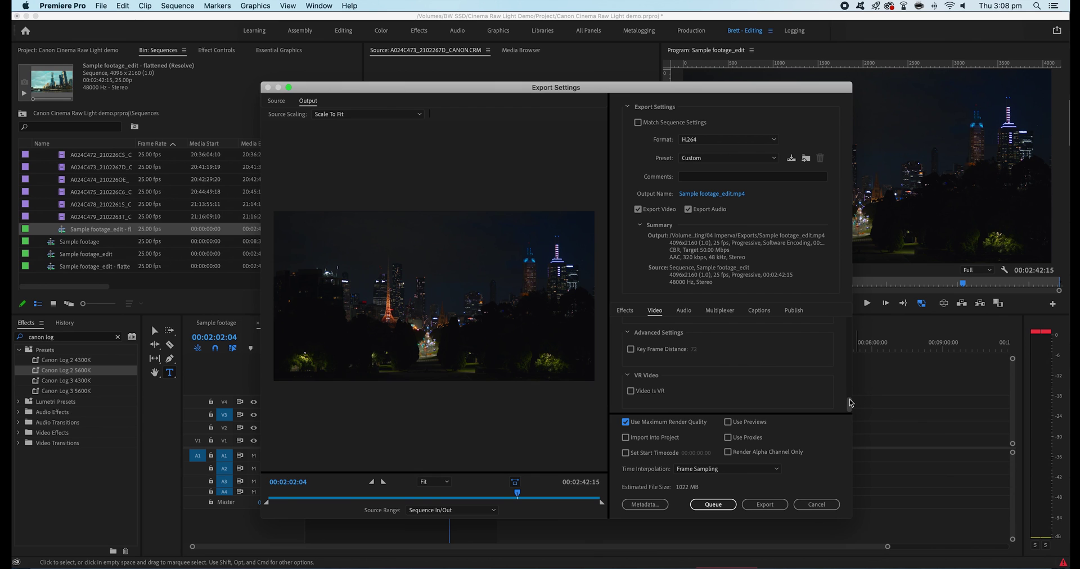
left_click_drag(850, 411, 851, 318)
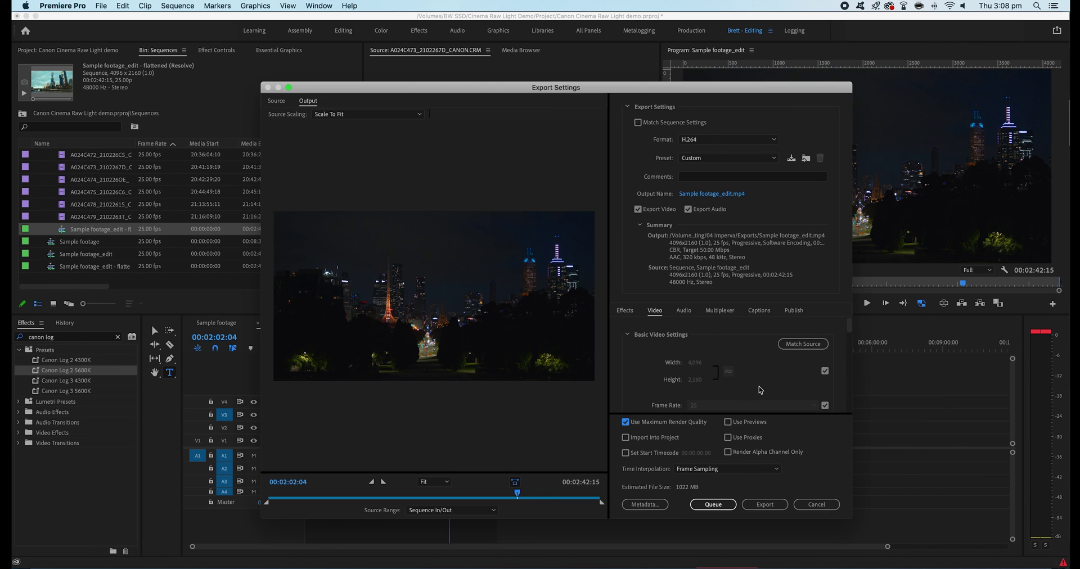
left_click(781, 503)
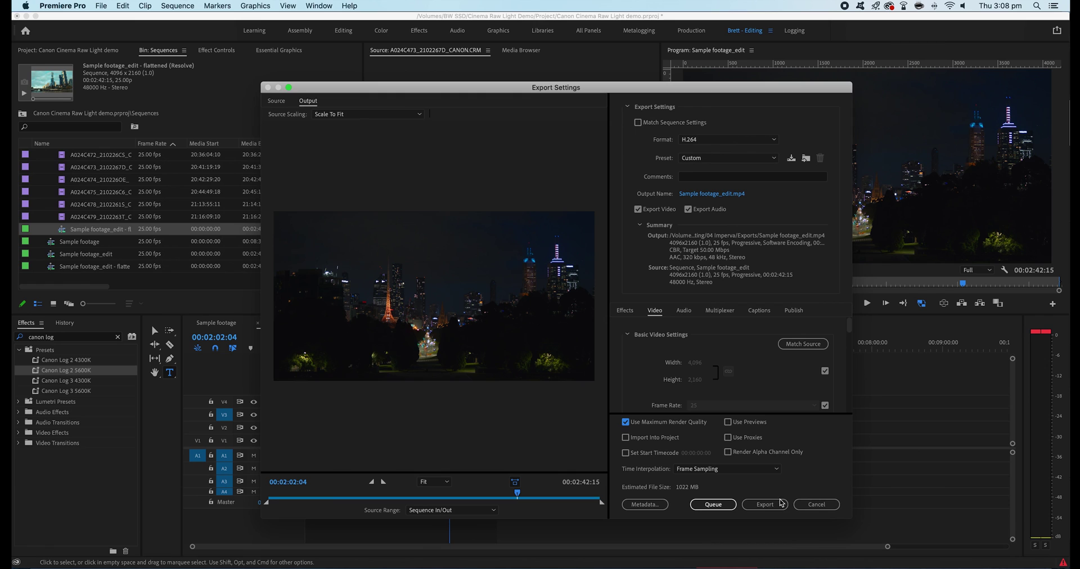